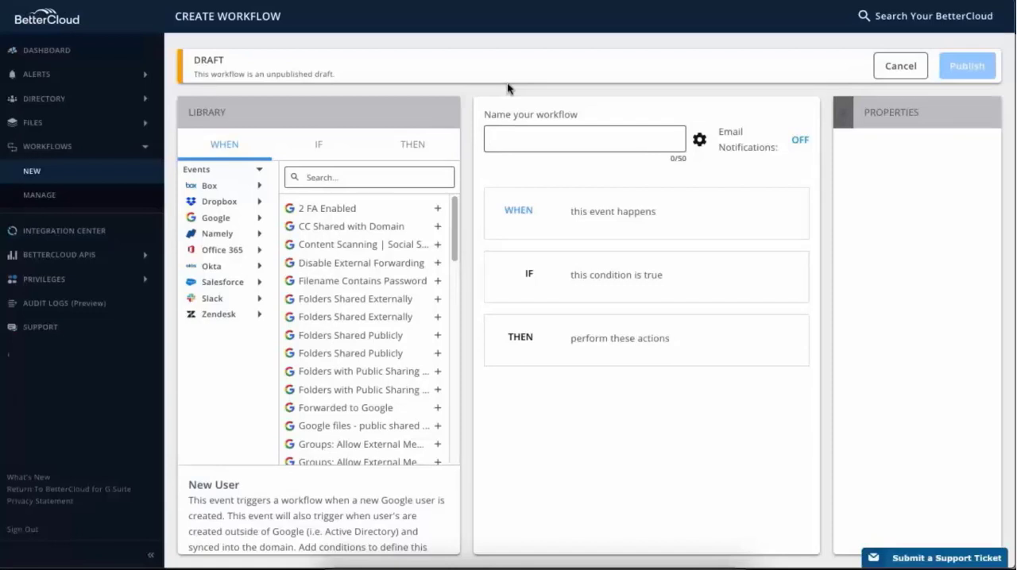
- Name the new workflow "Onboarding - Sales"
text(Onboar)
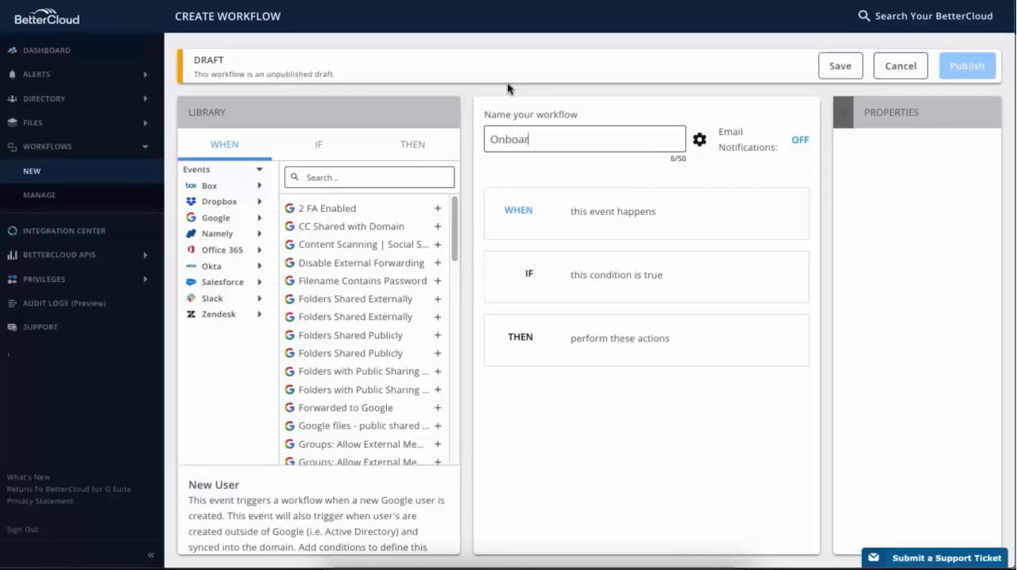
text(ding - Sales)
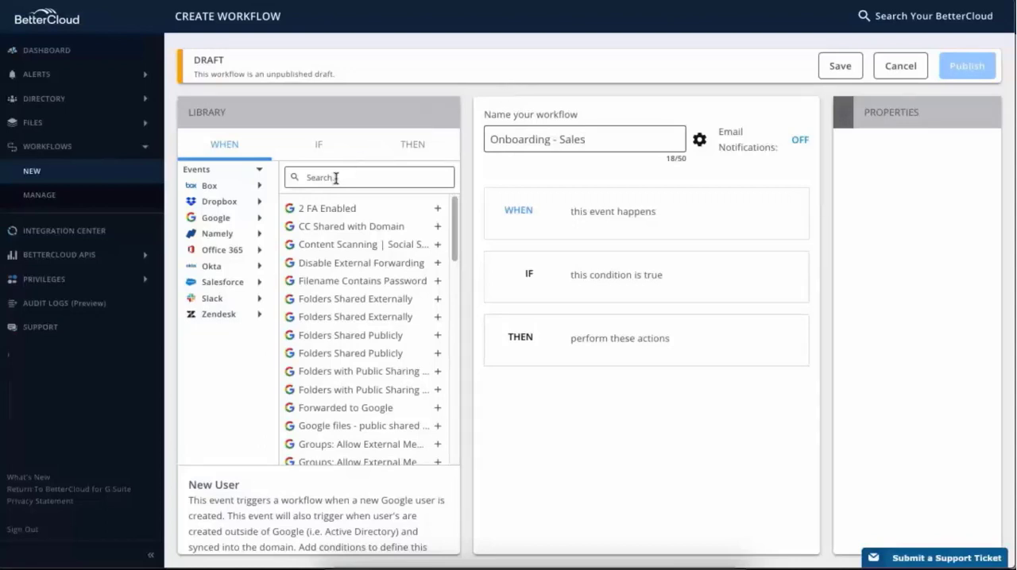
- Add the Google New User event as the workflow's trigger and set its integration to Google
click(259, 219)
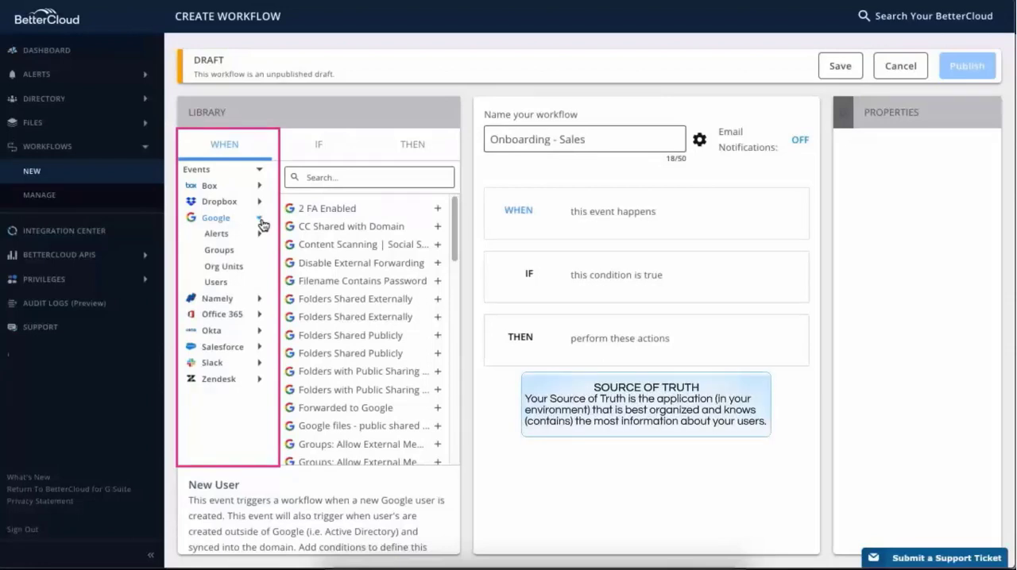
click(248, 284)
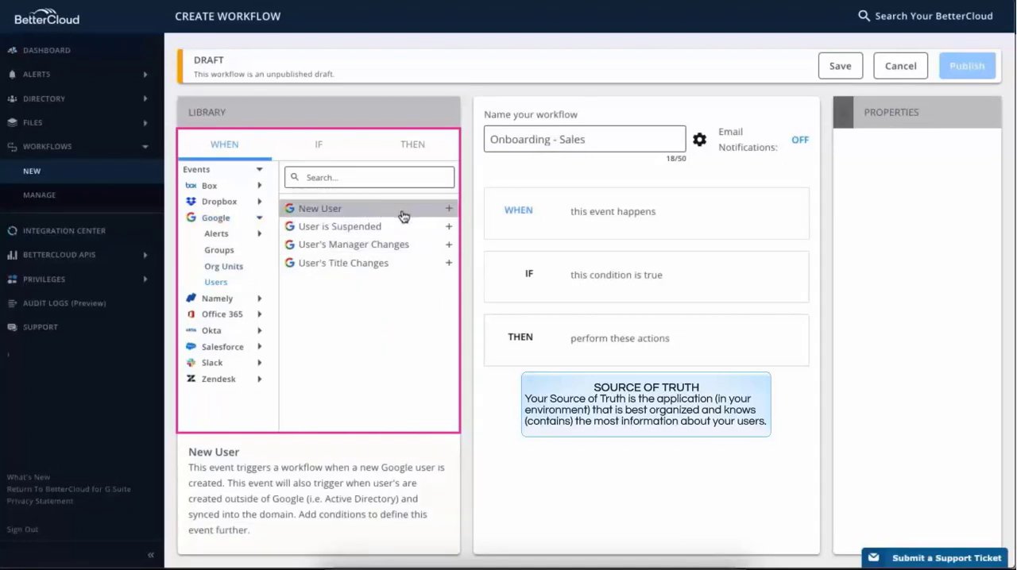
click(448, 210)
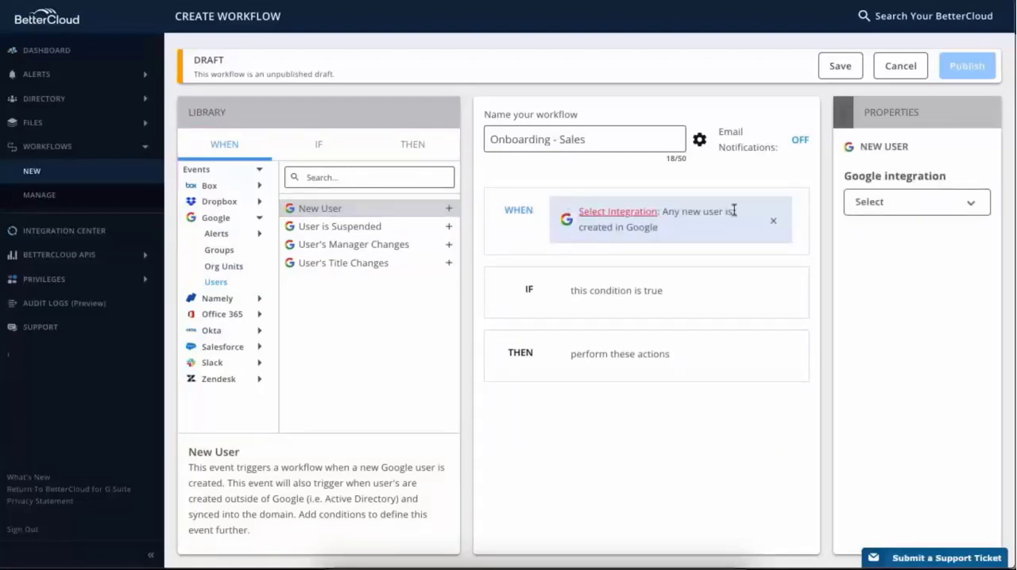
click(974, 209)
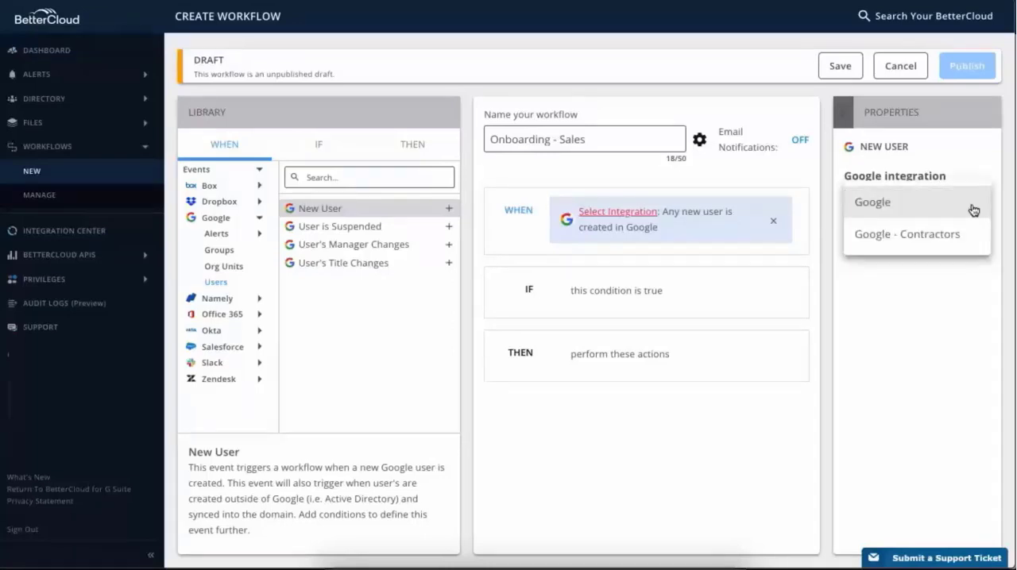
click(974, 210)
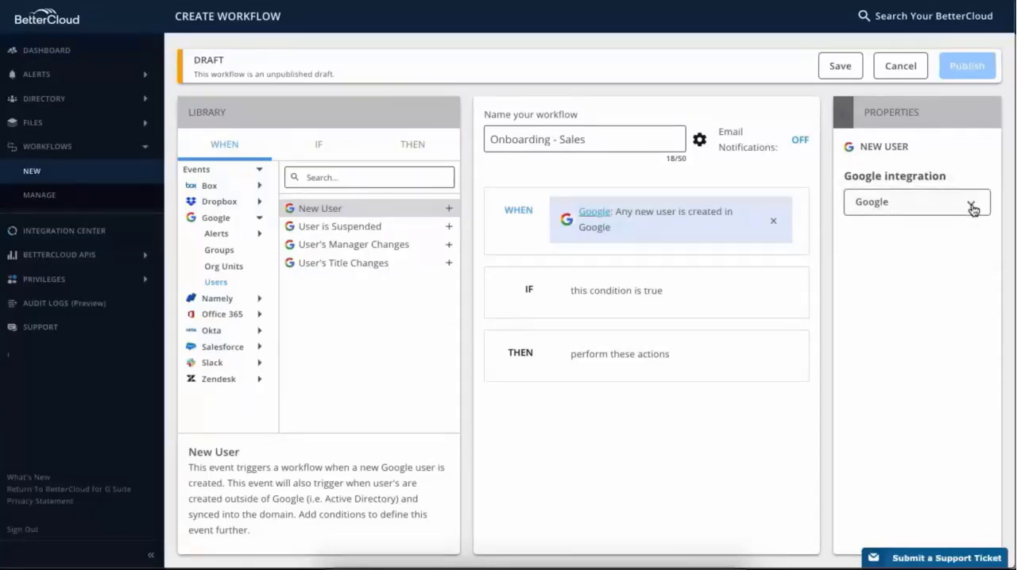
right_click(841, 242)
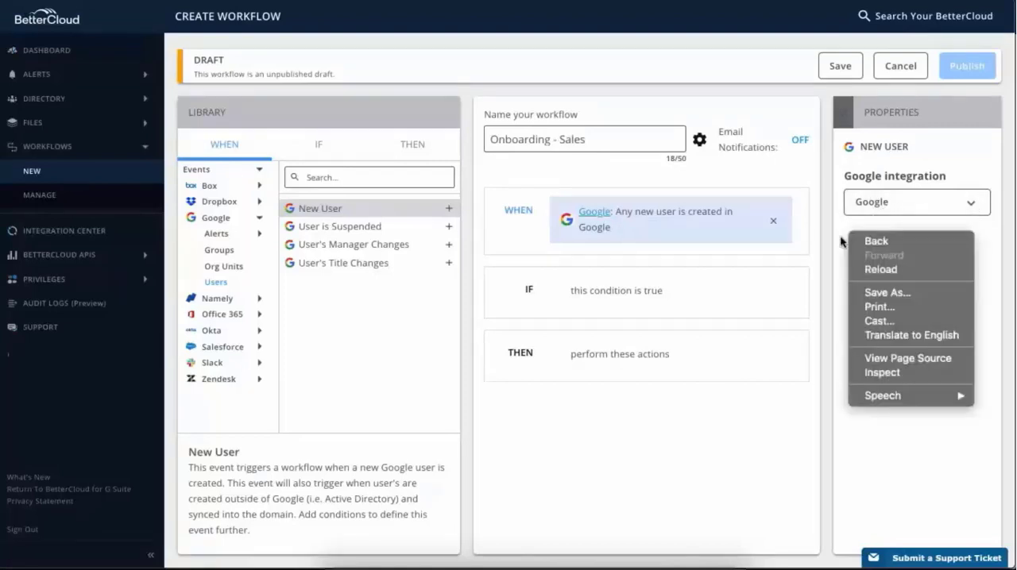
click(839, 243)
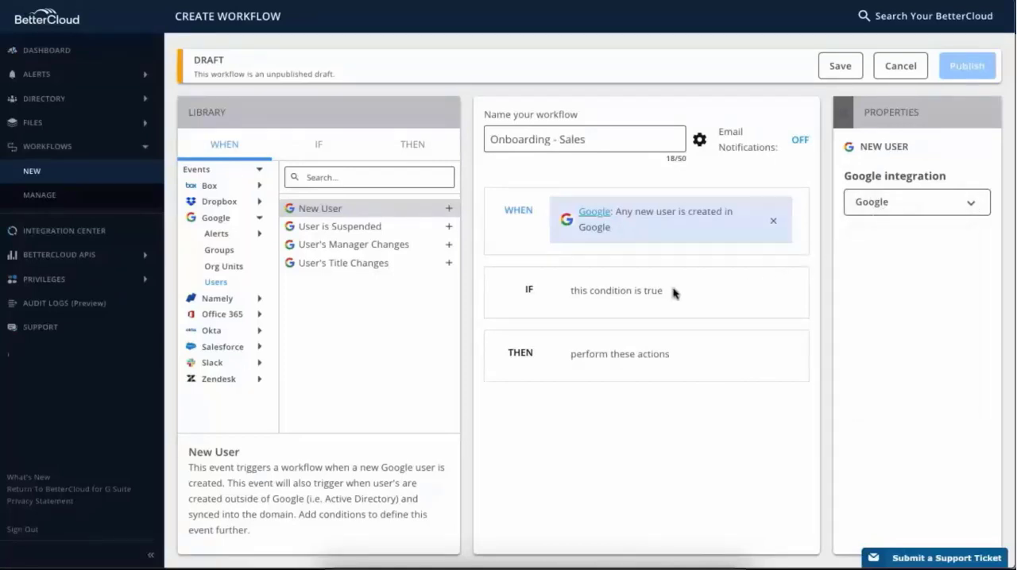
- Add a Google User's Department condition using the Google integration, requiring that the department is Sales
click(566, 304)
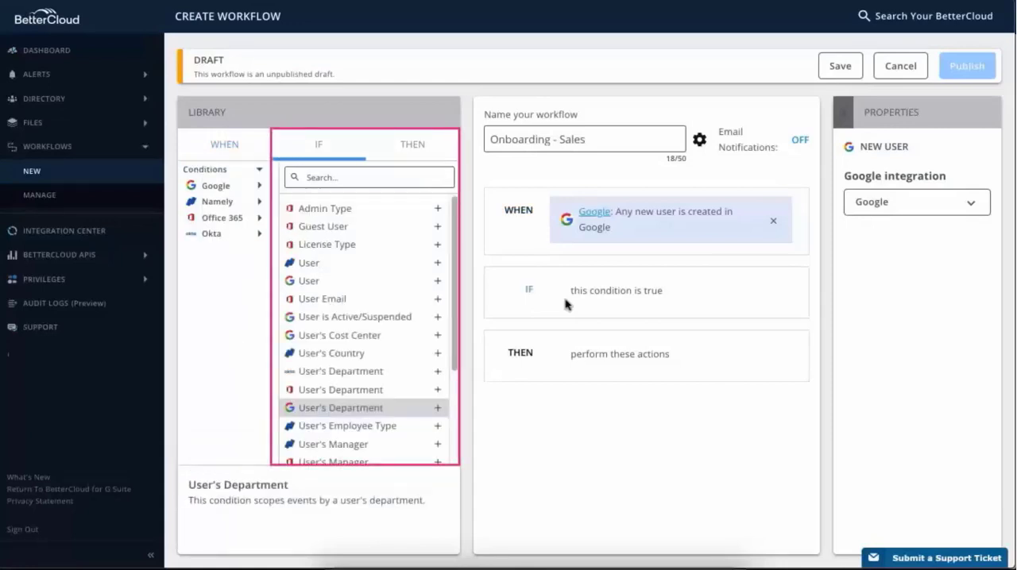
click(259, 187)
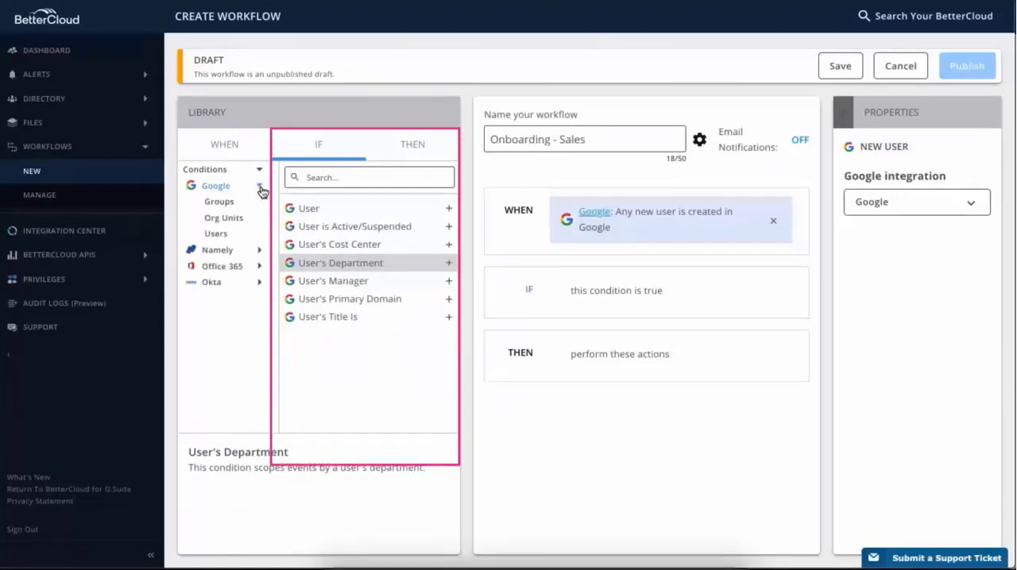
click(449, 265)
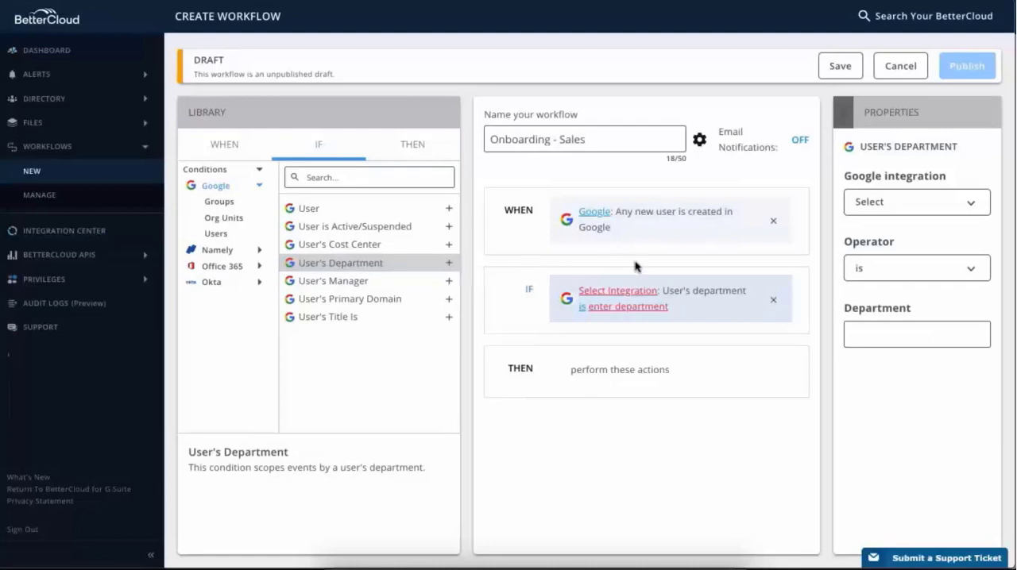
click(969, 205)
click(971, 208)
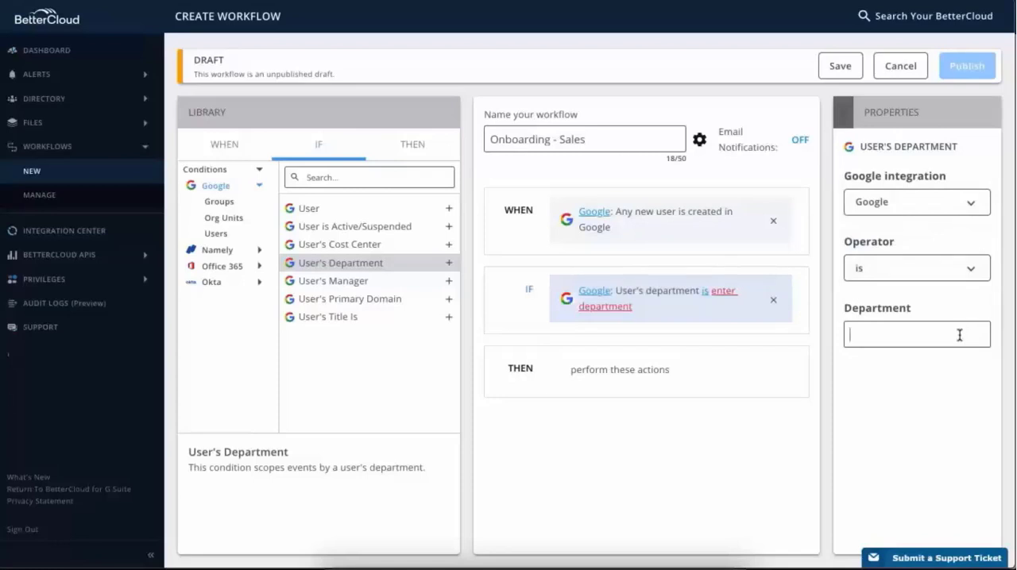
text(Sal)
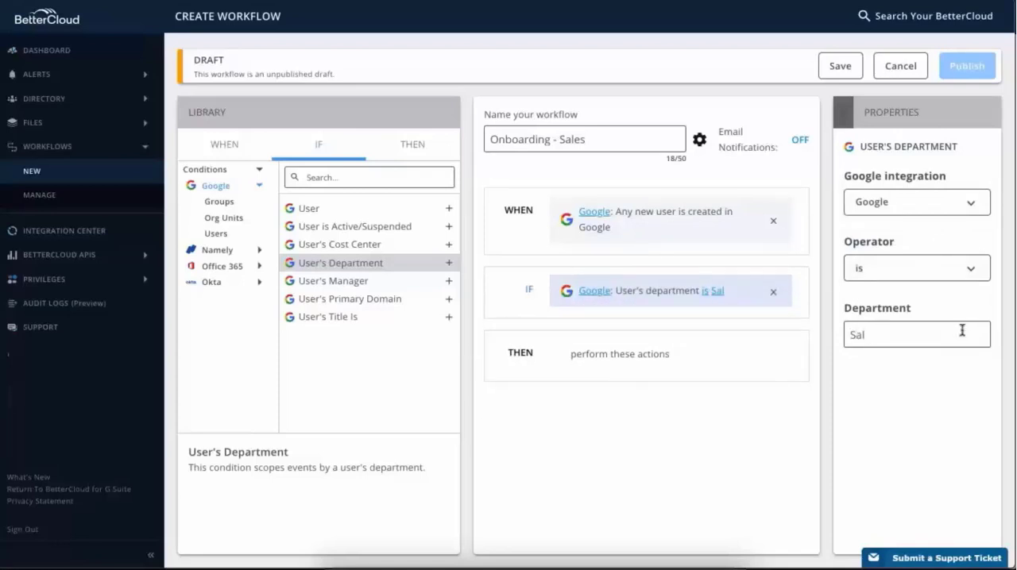
text(es)
- Add the Google Add To Group action as the workflow's first action and set its integration to Google
click(520, 353)
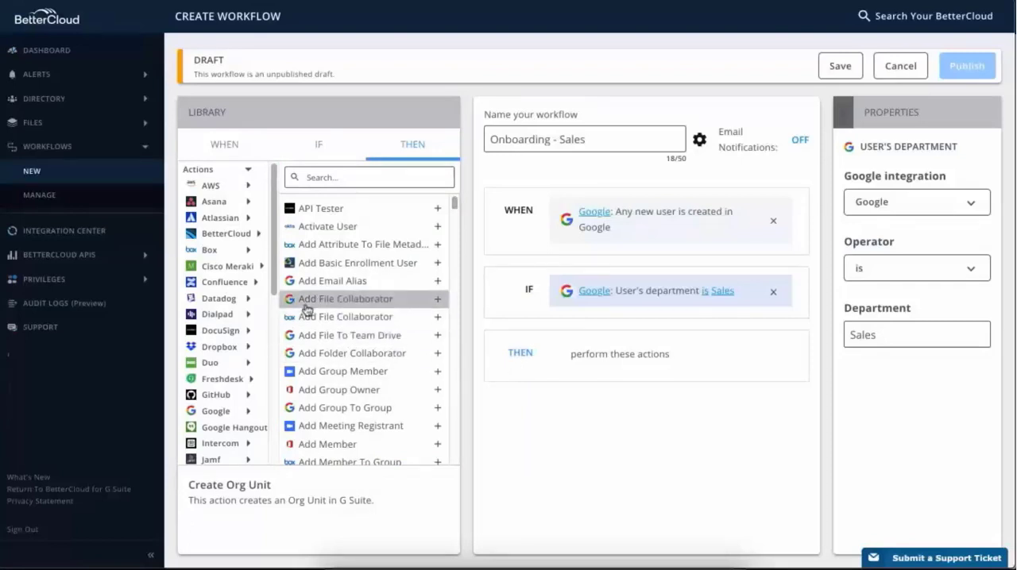
drag(276, 290, 278, 334)
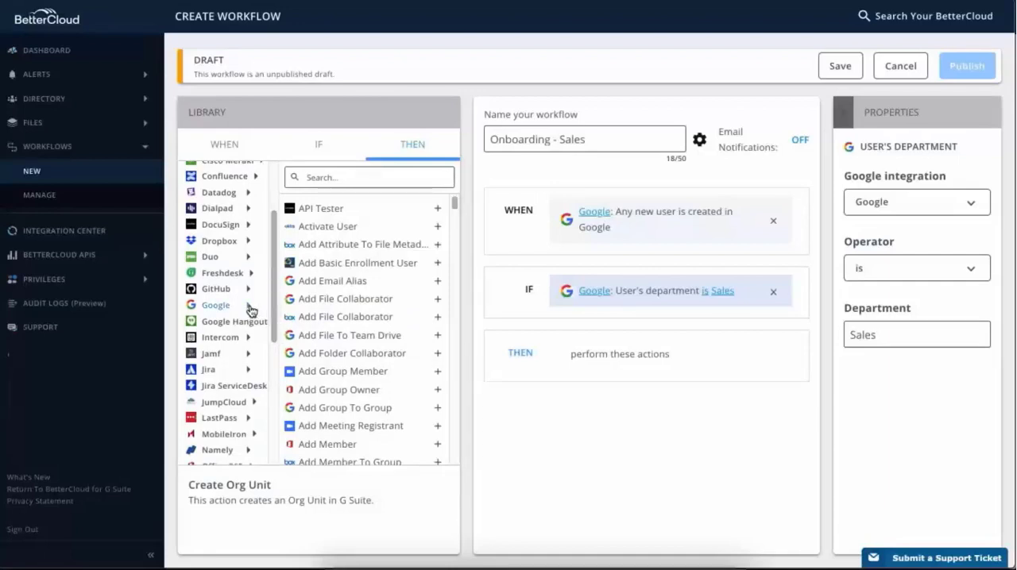
click(249, 308)
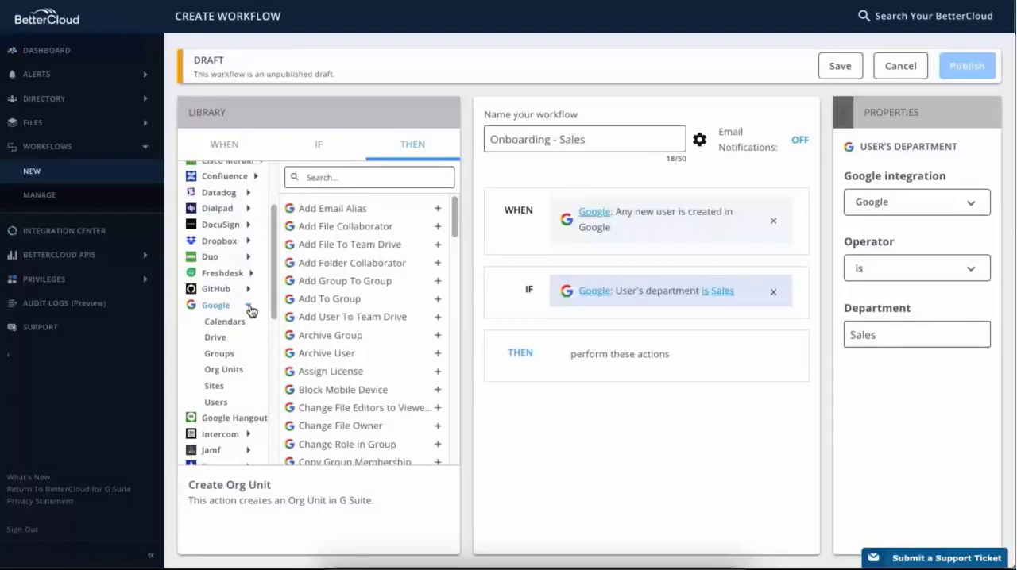
click(242, 358)
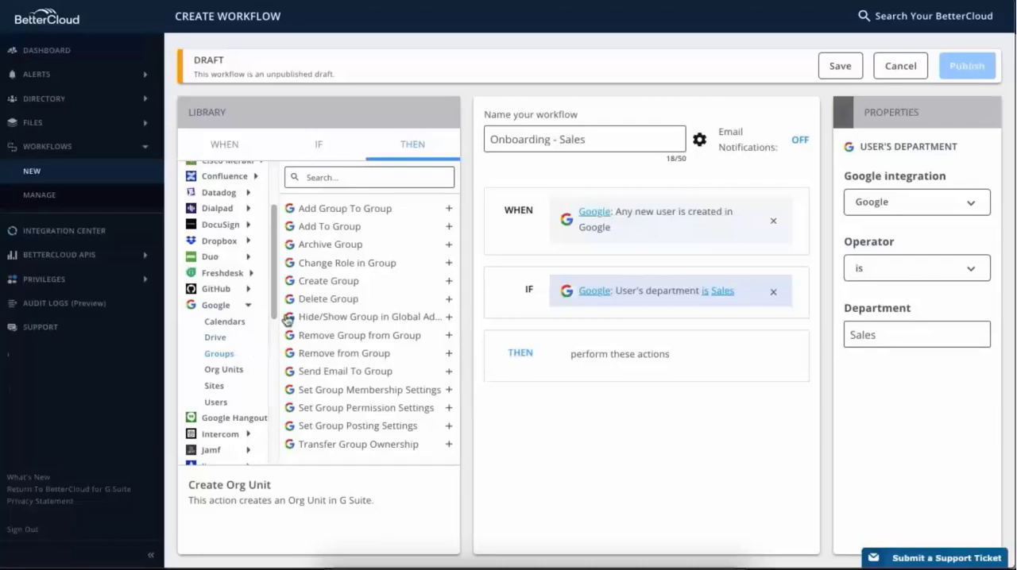
click(448, 228)
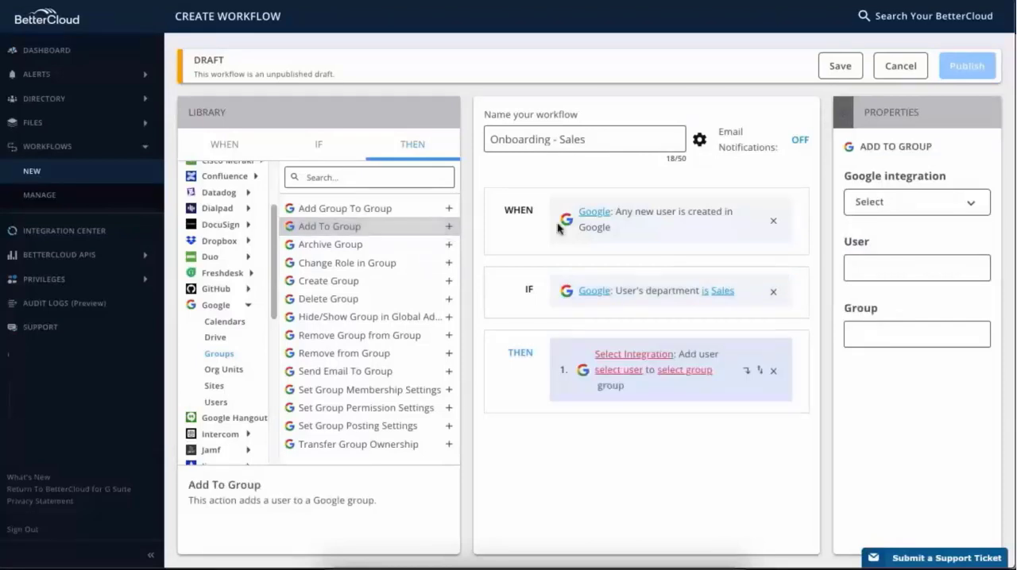
click(969, 204)
click(971, 206)
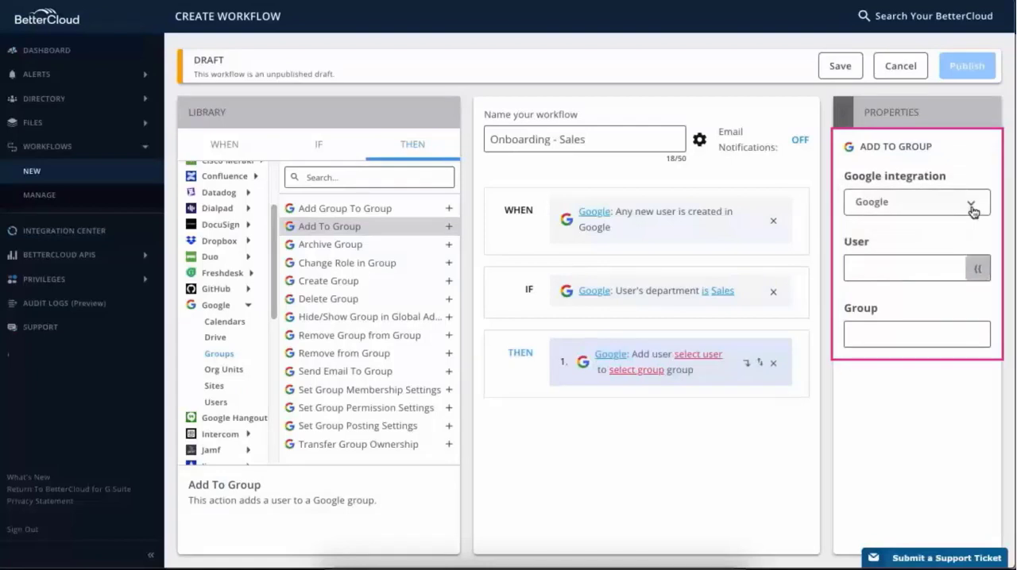
- Set the first action's user to the event's Google User variable and its group to Sales
click(978, 270)
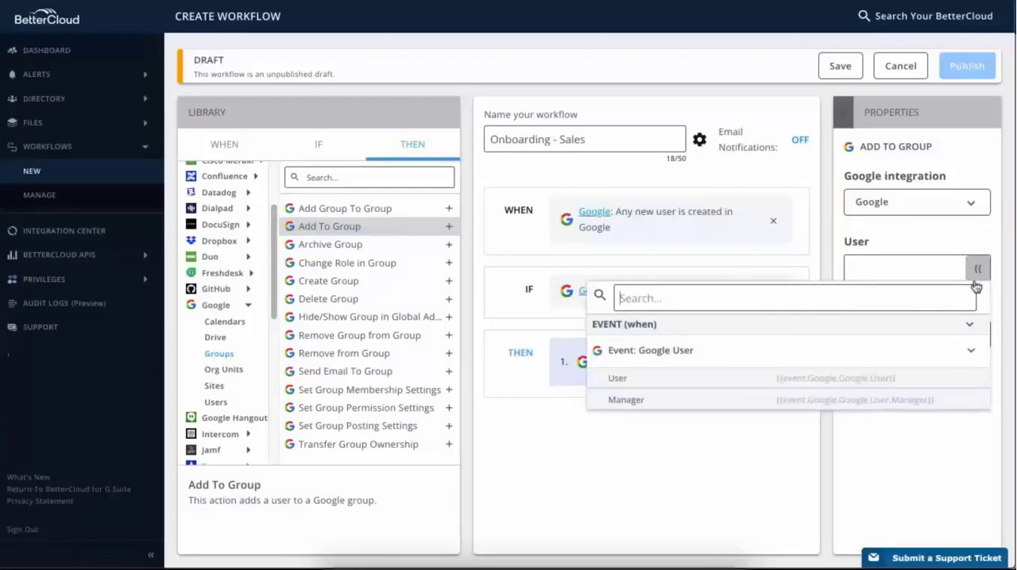
click(973, 385)
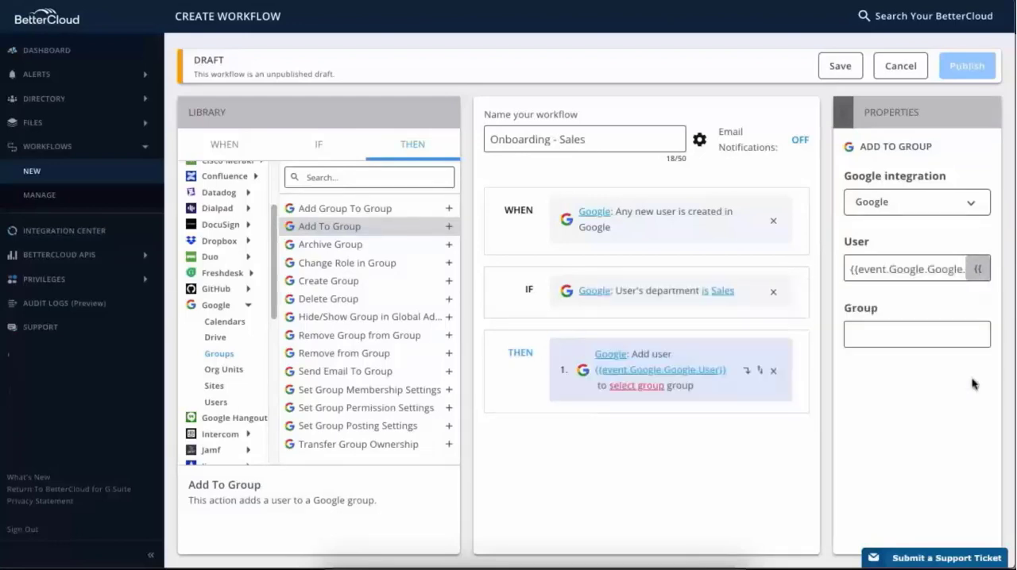
click(963, 339)
text(Sales)
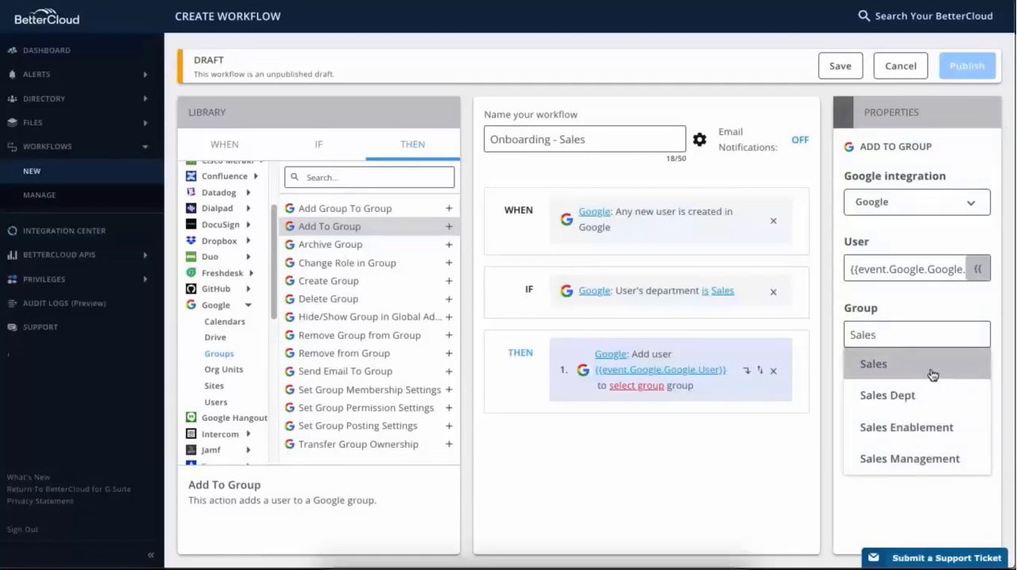
click(874, 365)
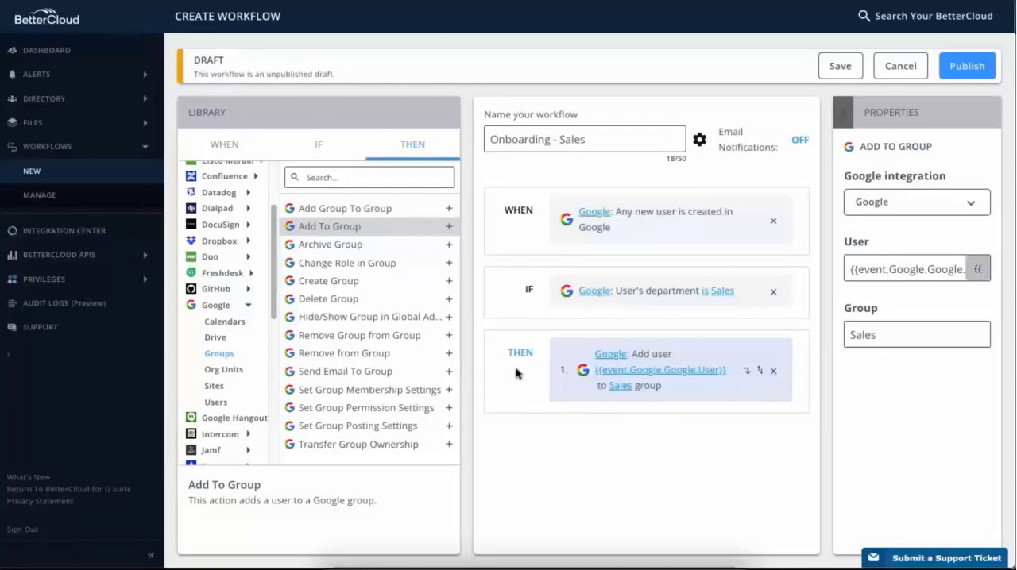
- Add a second Add To Group action with the Google integration that adds the event's Google User to the Everyone group
click(449, 230)
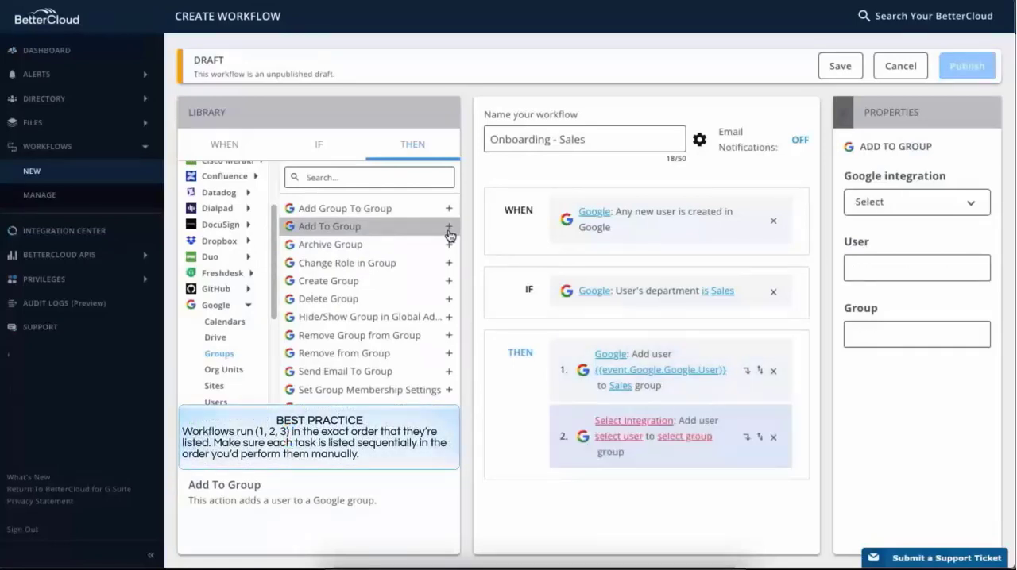
click(964, 209)
click(963, 207)
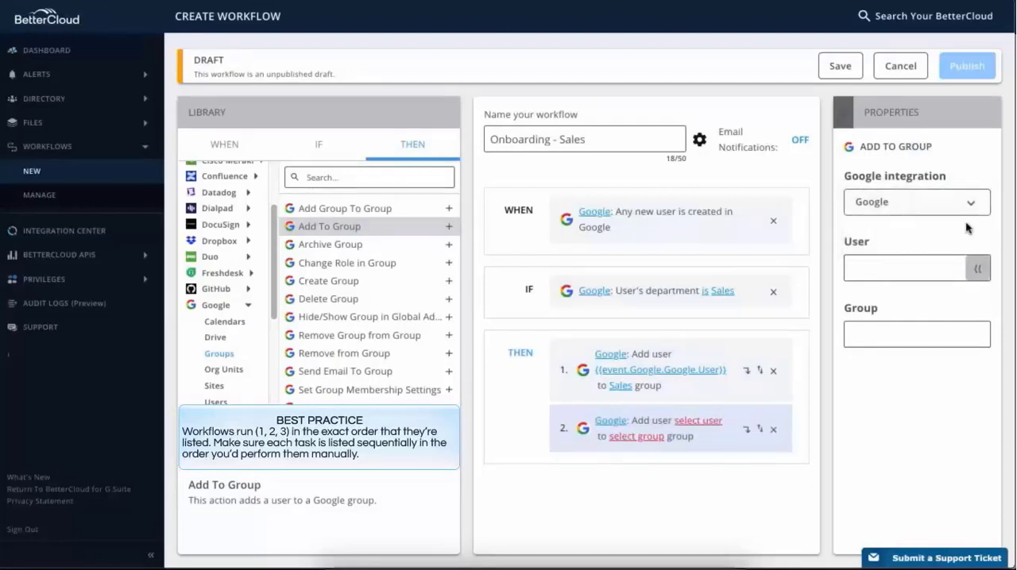
click(978, 274)
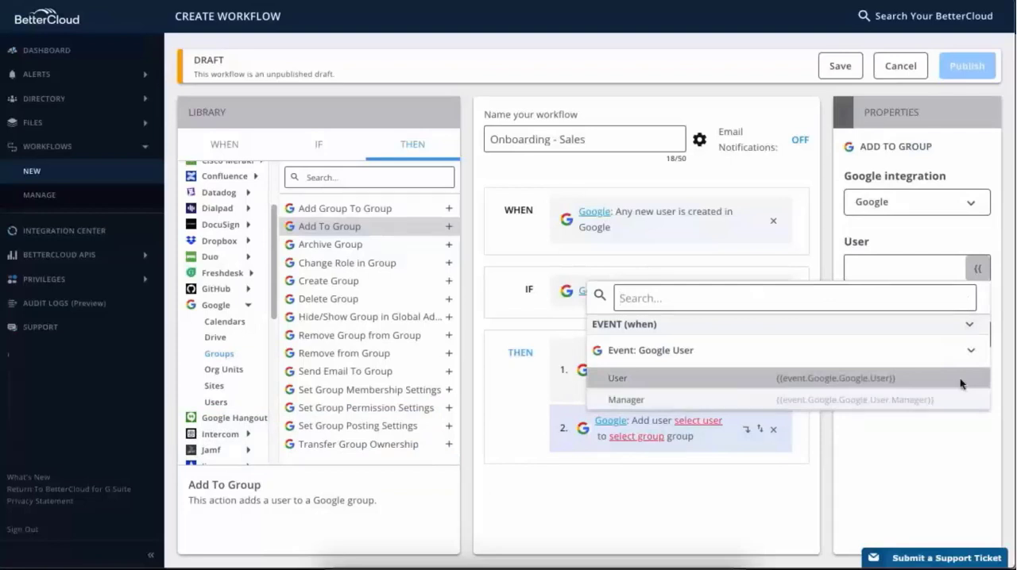
click(961, 384)
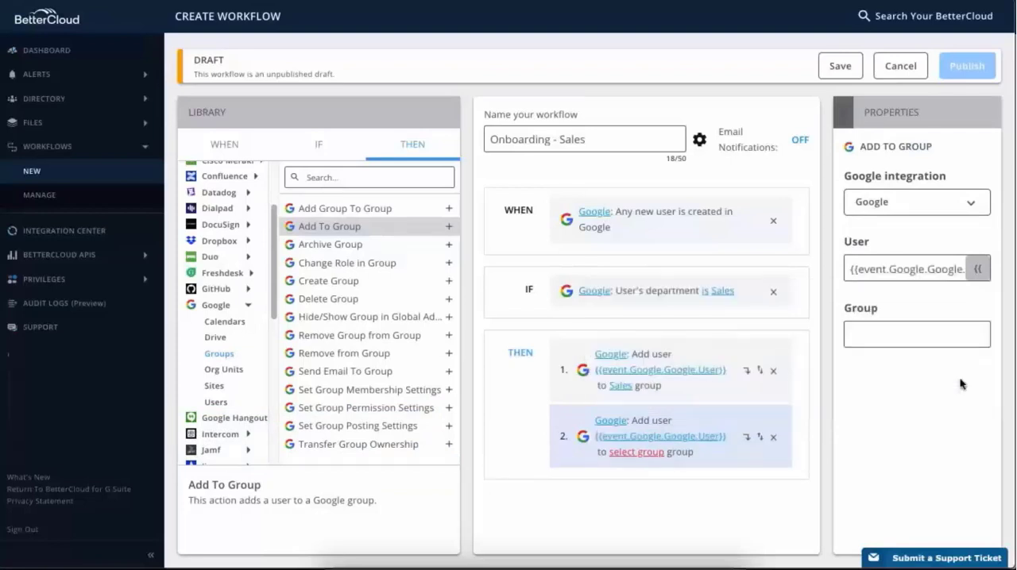
click(957, 336)
text(Eve)
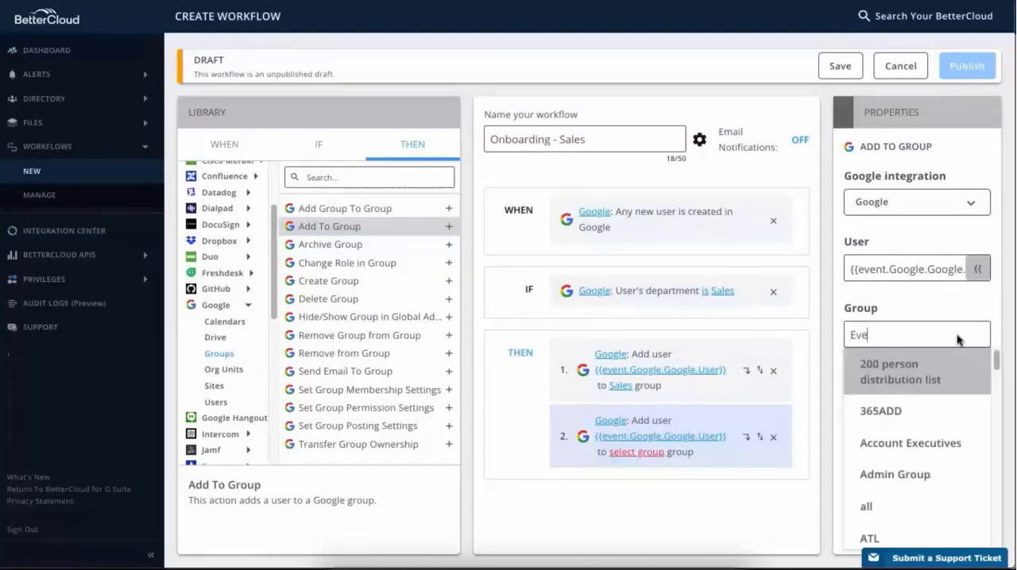
text(ryone)
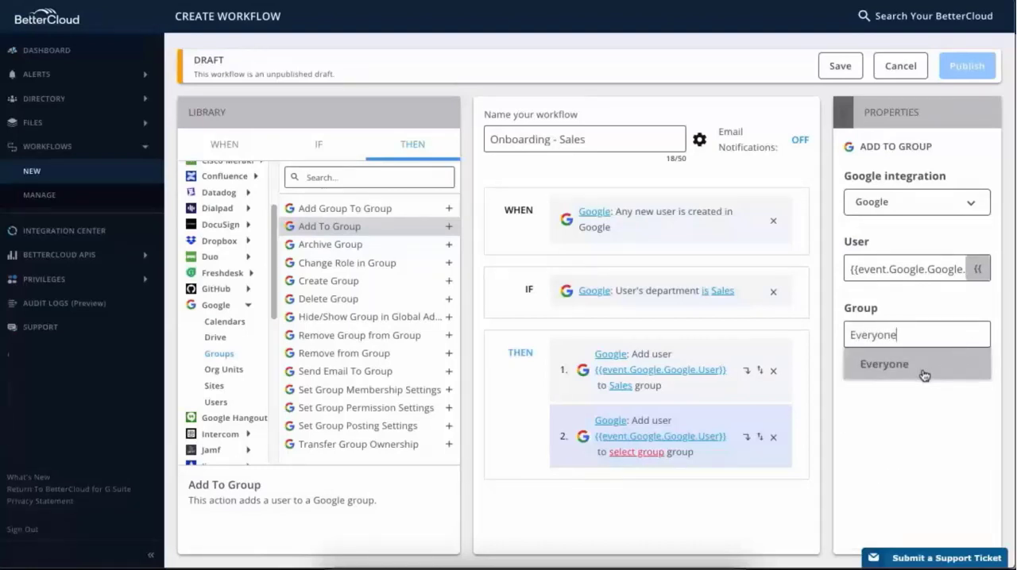
click(884, 370)
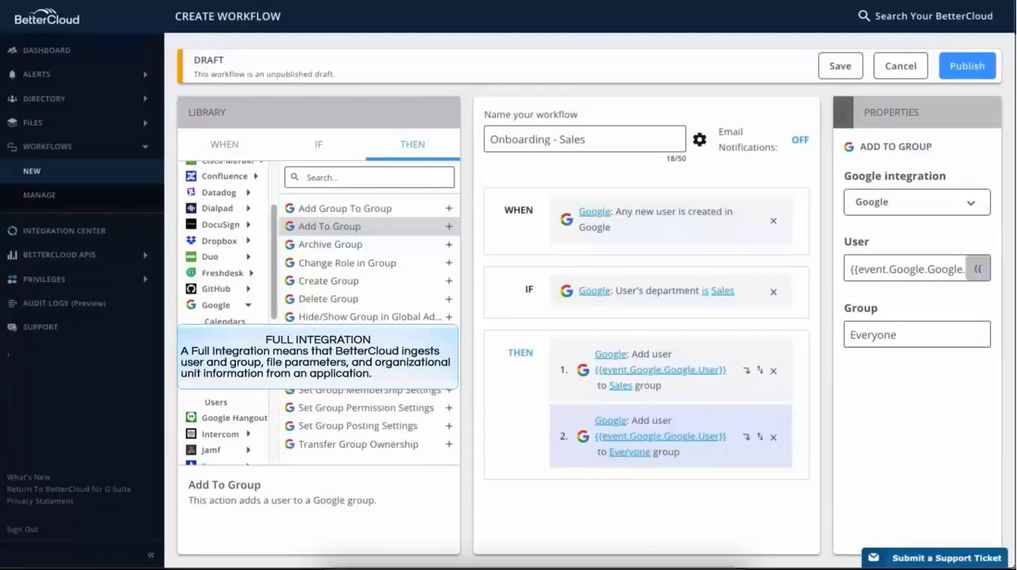
- Add the Google Share Calendar action as the third action and set its integration to Google
click(248, 325)
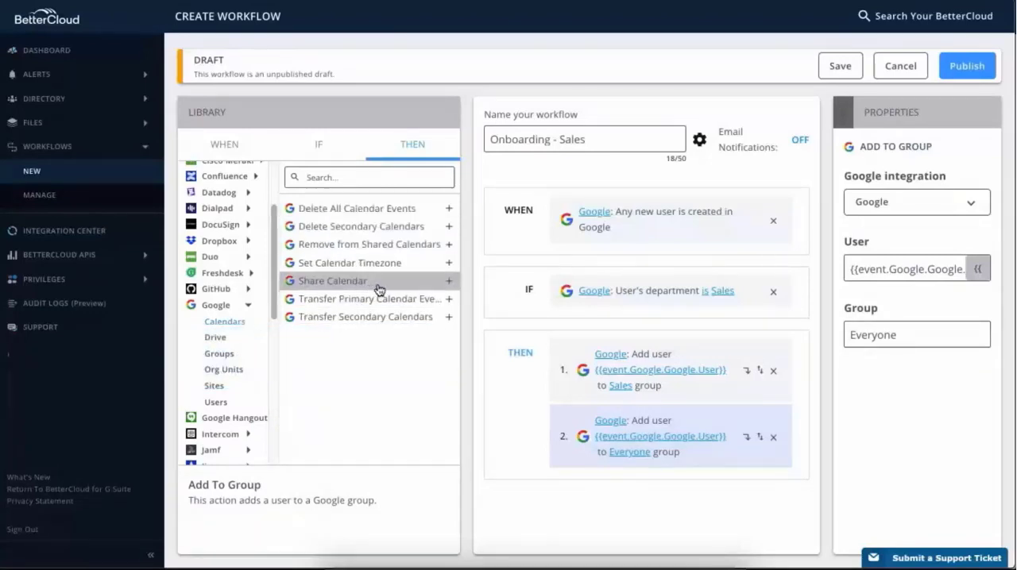
click(449, 283)
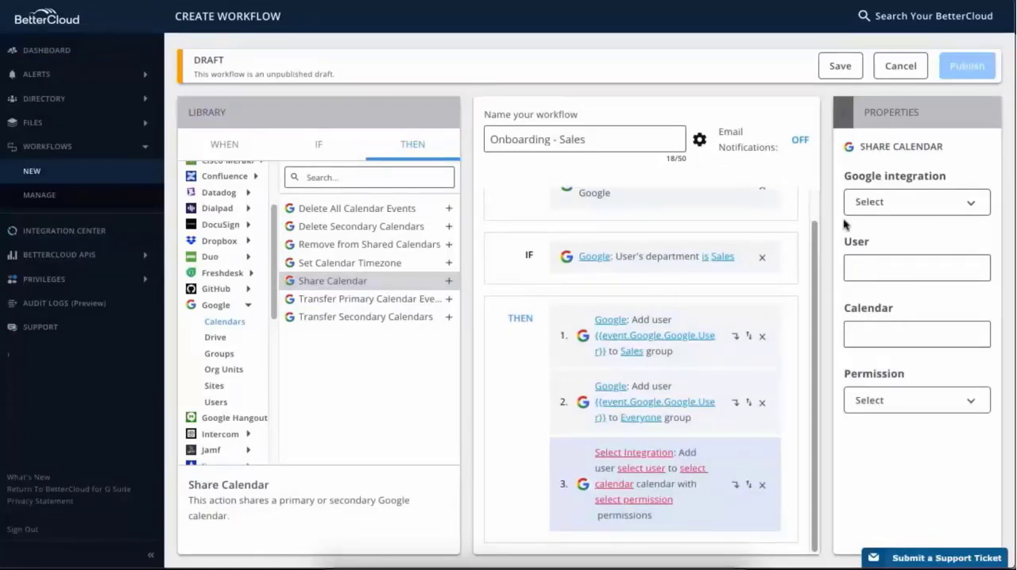
click(970, 213)
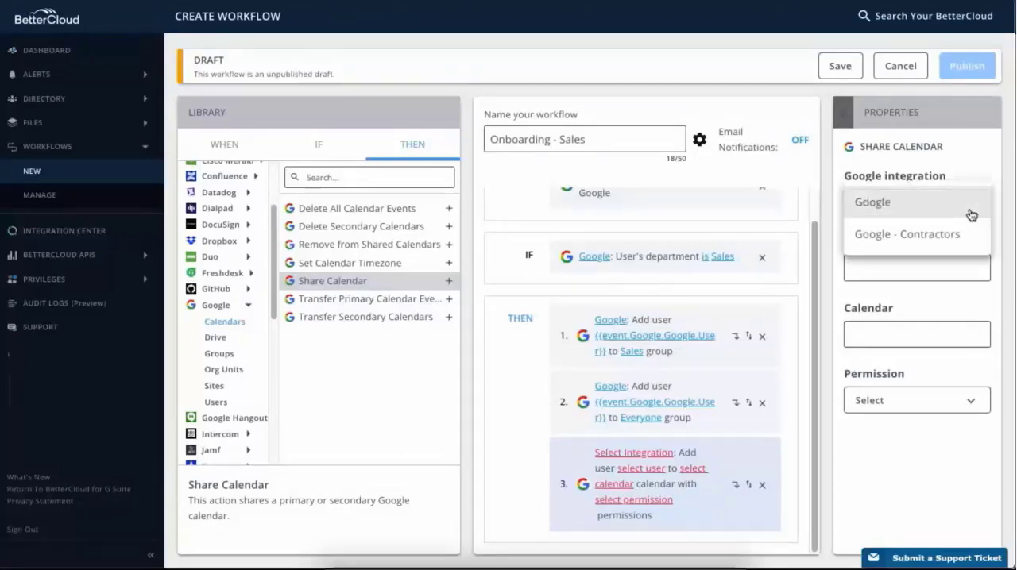
click(953, 213)
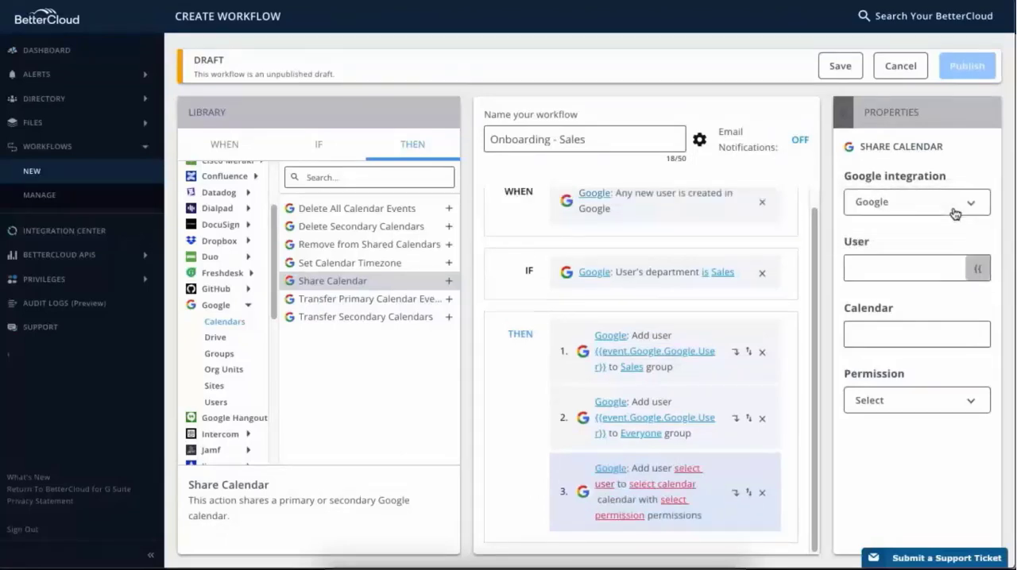
- Set the Share Calendar action's user to the event's Google User variable, its calendar to Sales and its permission to View events
click(978, 274)
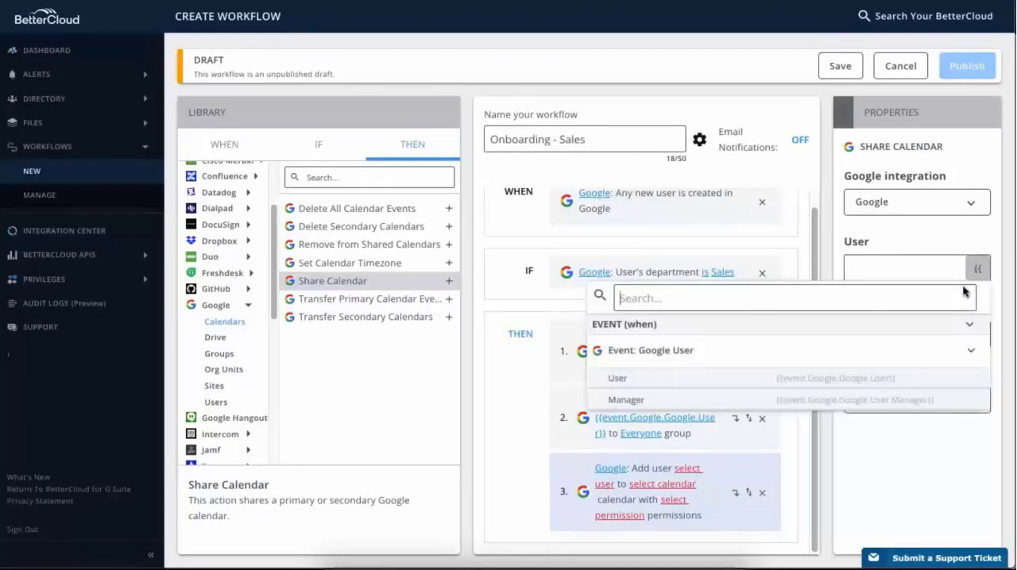
click(955, 373)
click(958, 337)
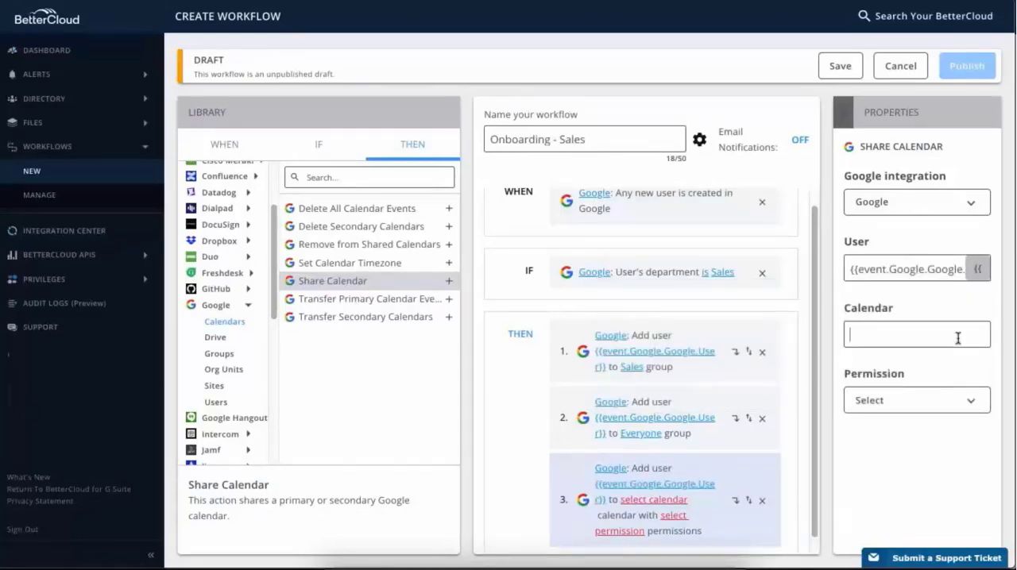
text(Sales)
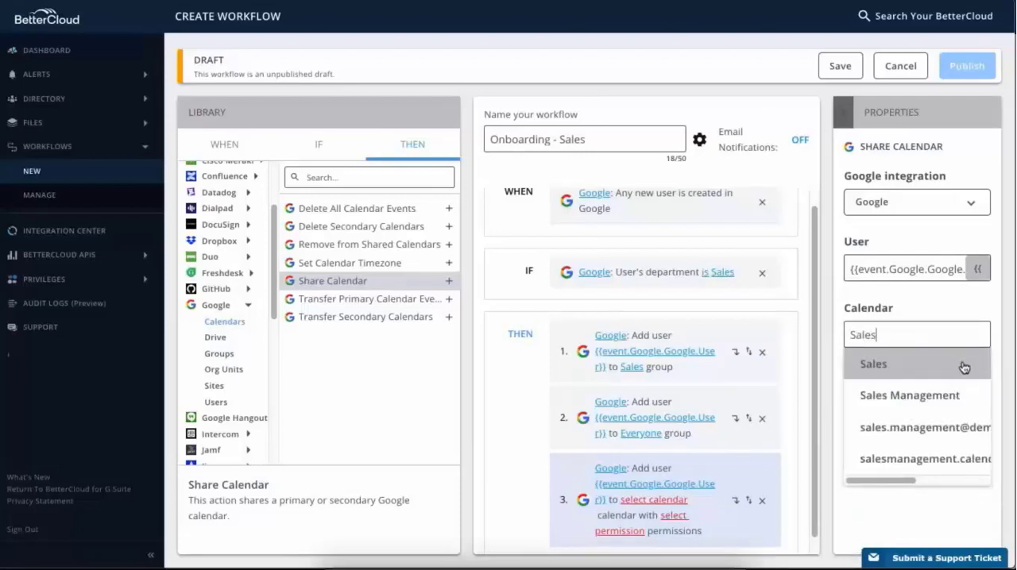
click(964, 366)
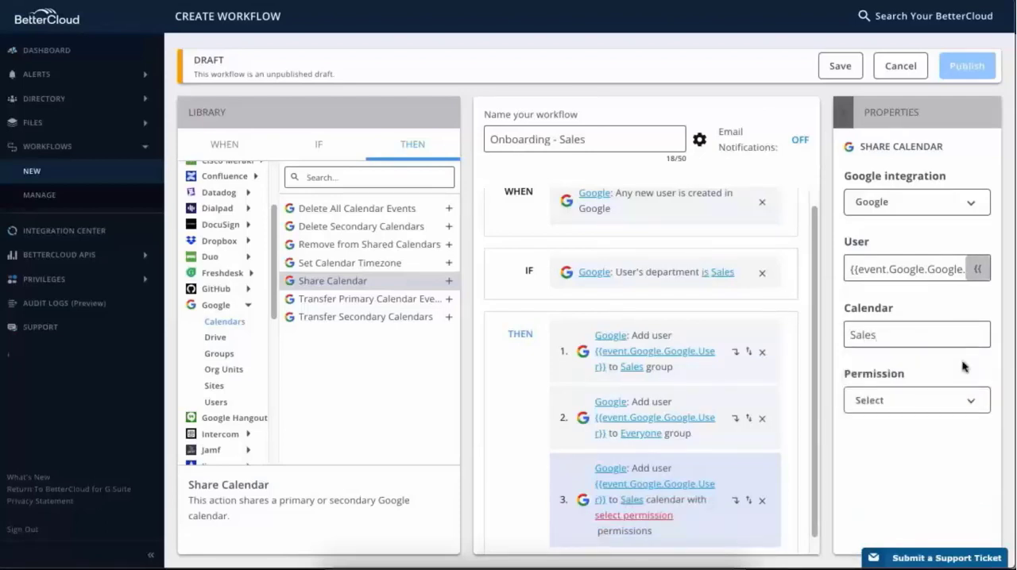
click(972, 412)
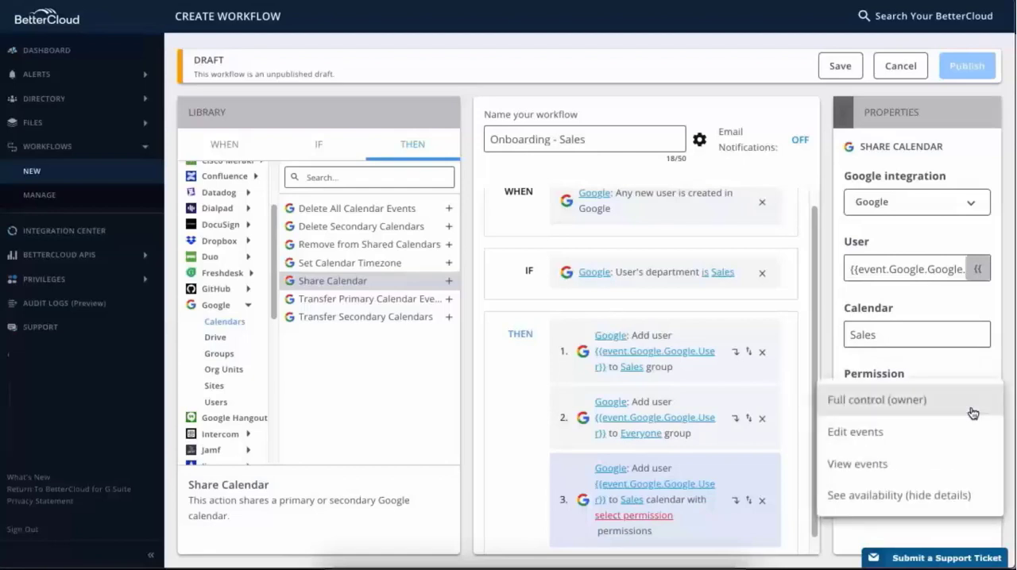
click(971, 467)
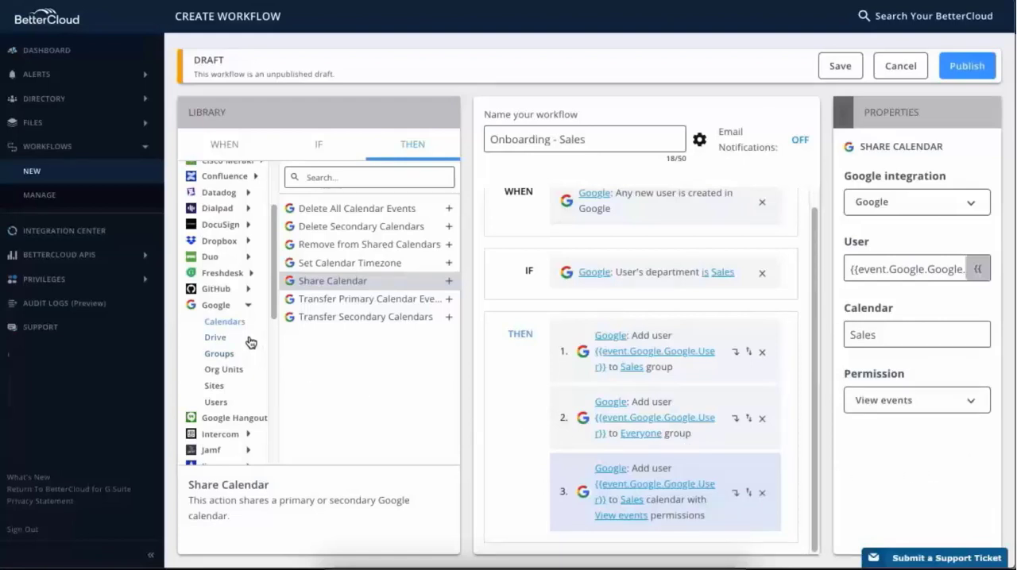
- Add the Google Add User To Team Drive action as the fourth action and set its integration to Google
click(226, 343)
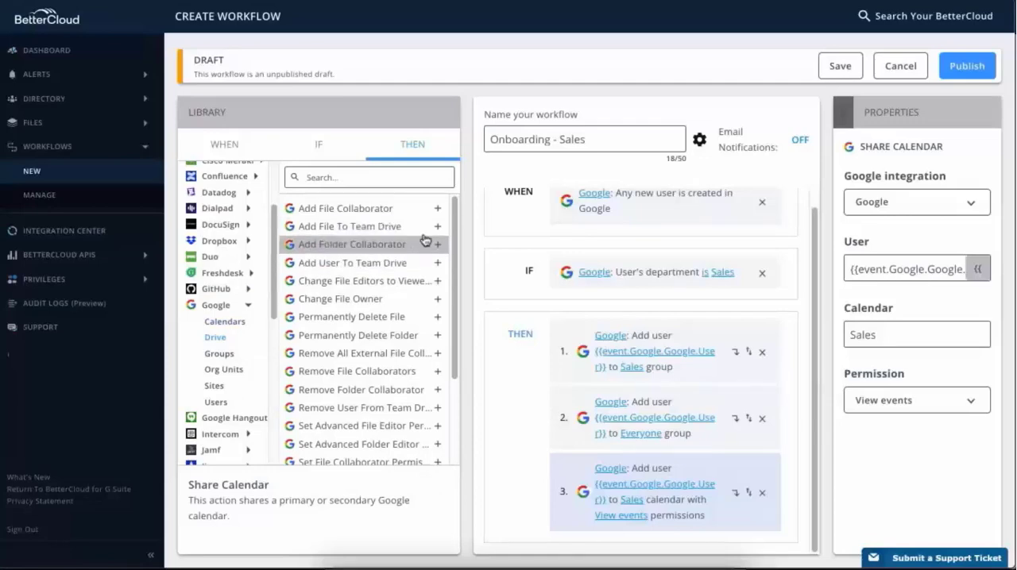
click(421, 264)
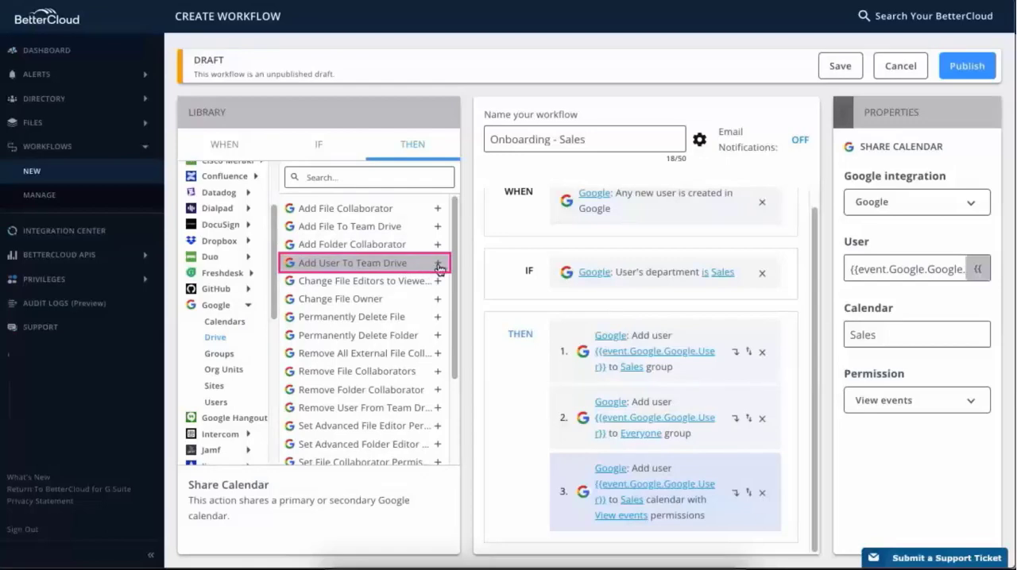
click(437, 264)
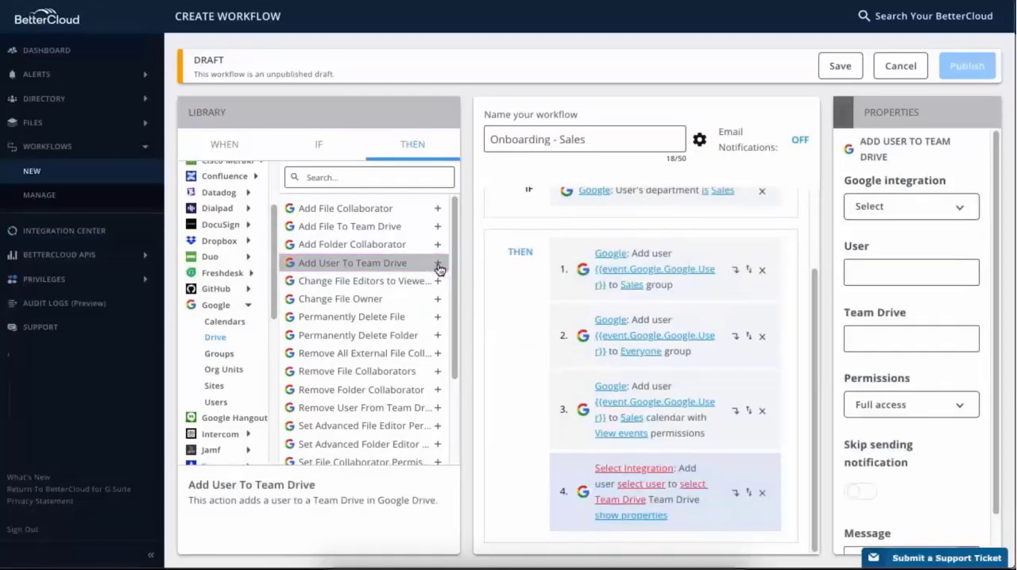
click(960, 215)
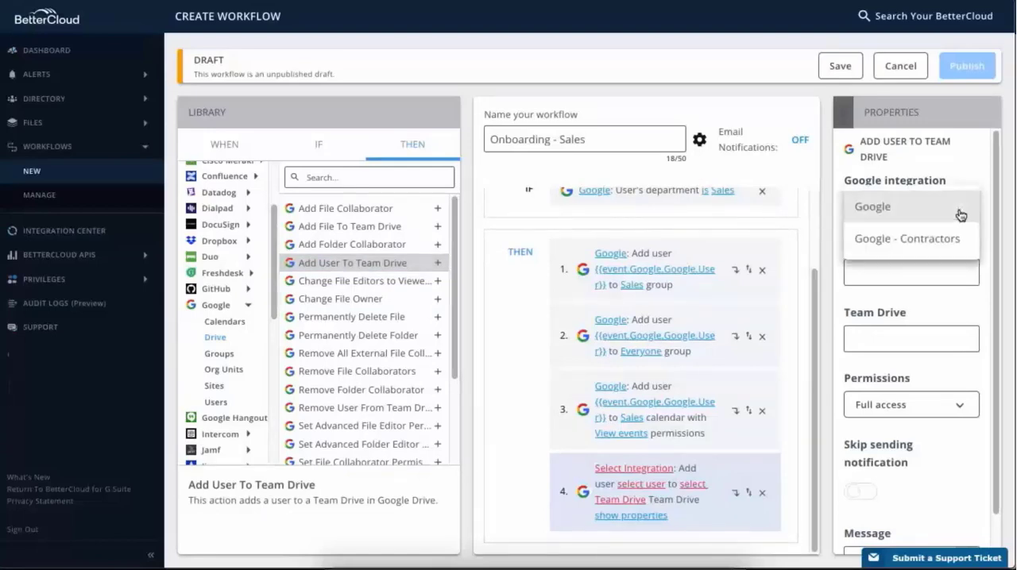
click(957, 208)
- Set the Team Drive action's user to the event's Google User variable and its Team Drive to Sales Team Drive
click(965, 272)
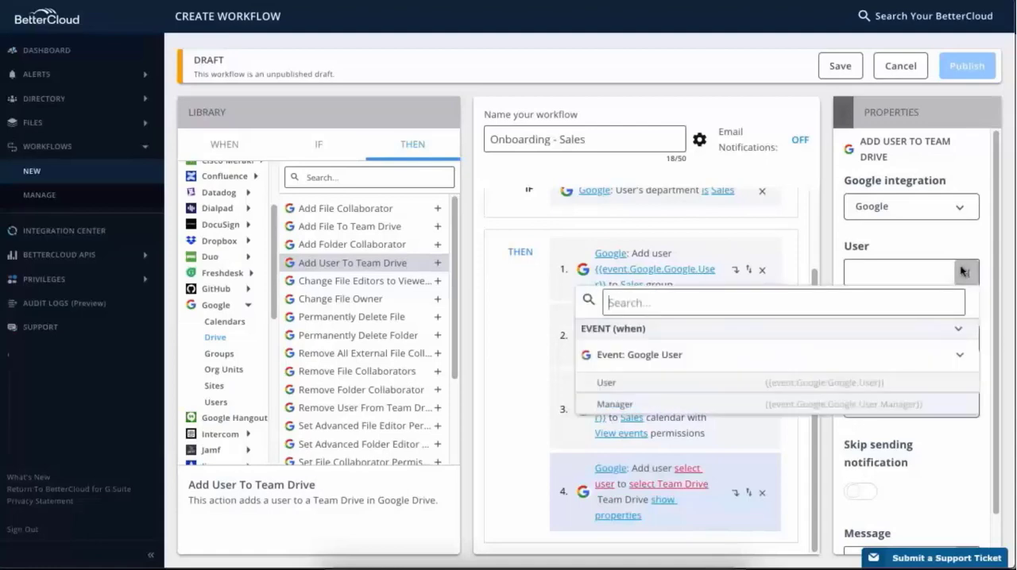
click(898, 379)
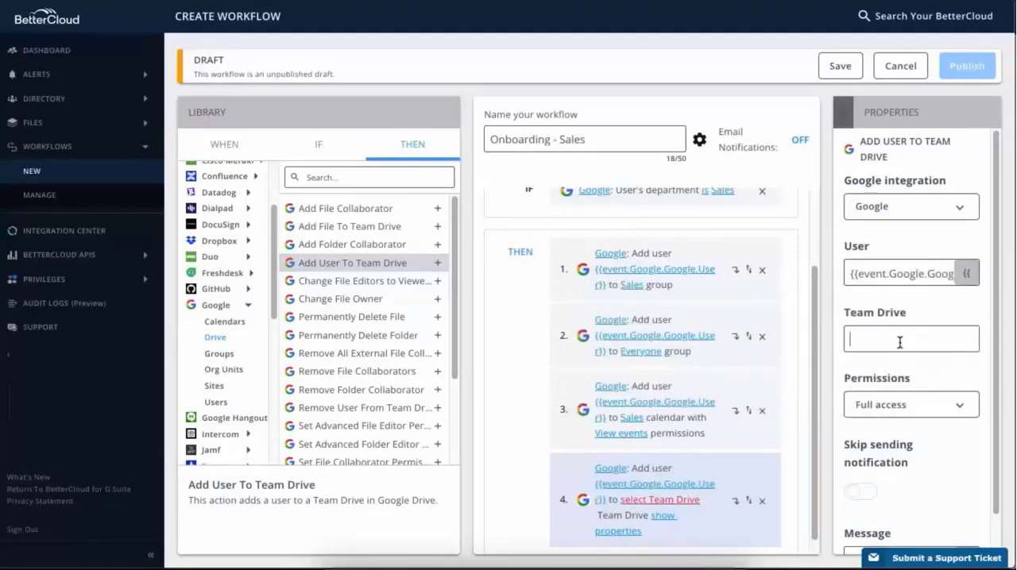
text(Sa)
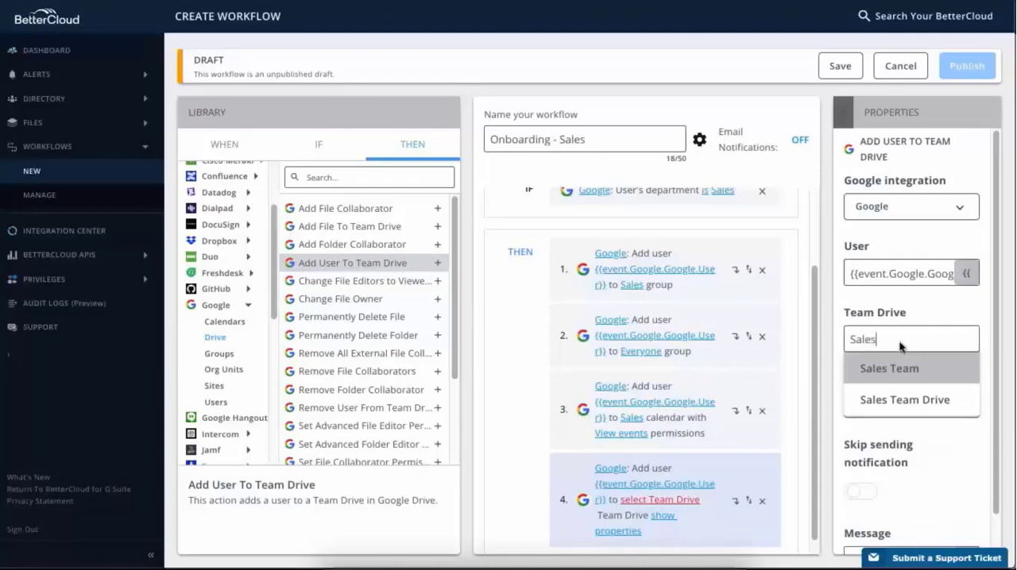
text(les)
click(961, 403)
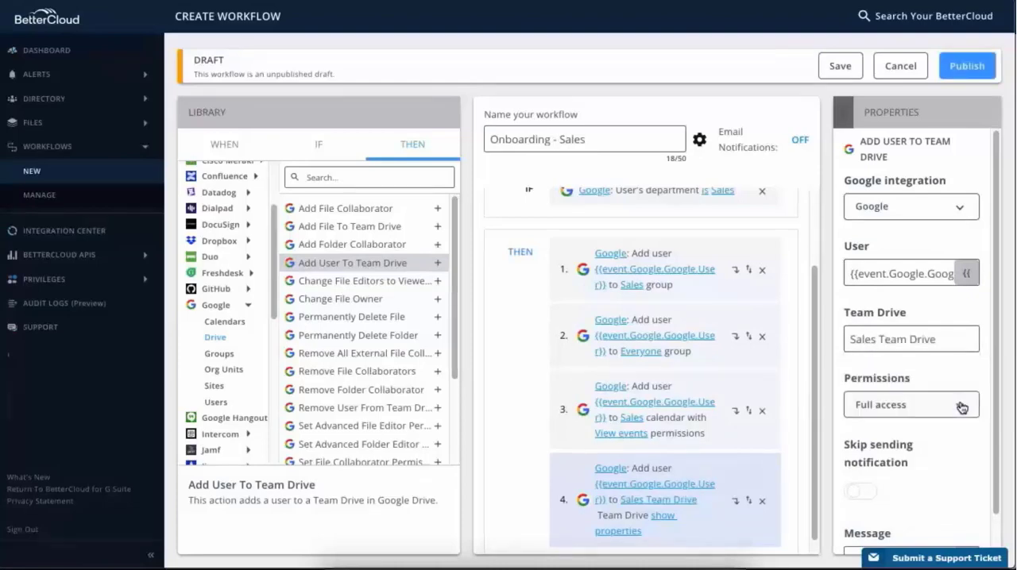
- Choose Full access as the Team Drive permission and turn on Skip sending notification
click(962, 408)
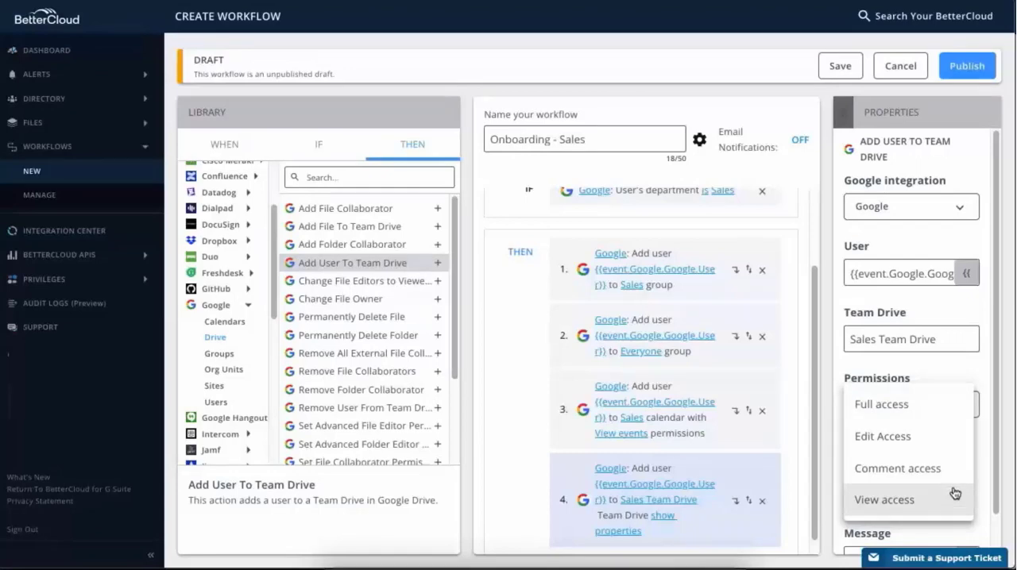
click(948, 411)
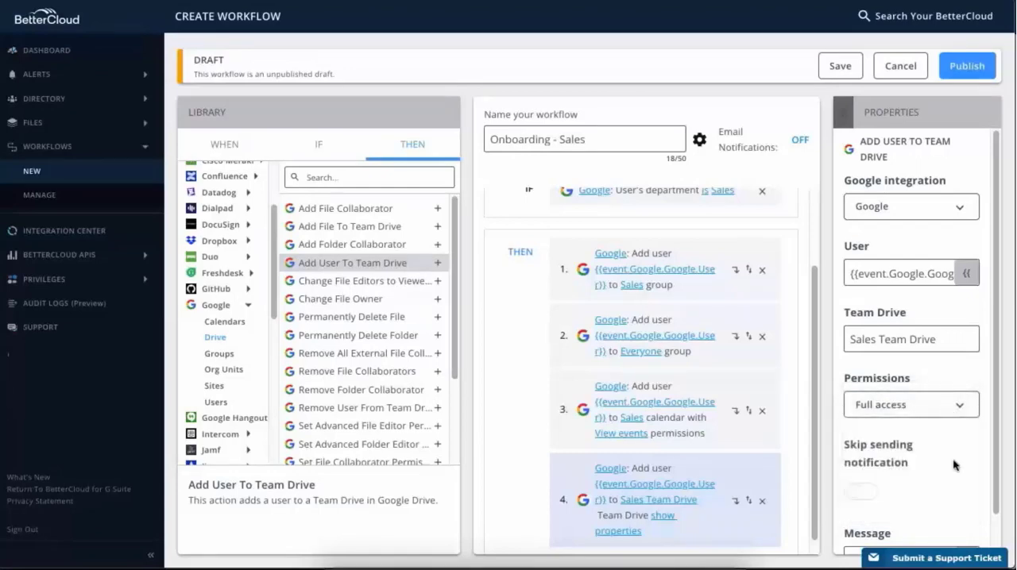
scroll(954, 460, down, 1)
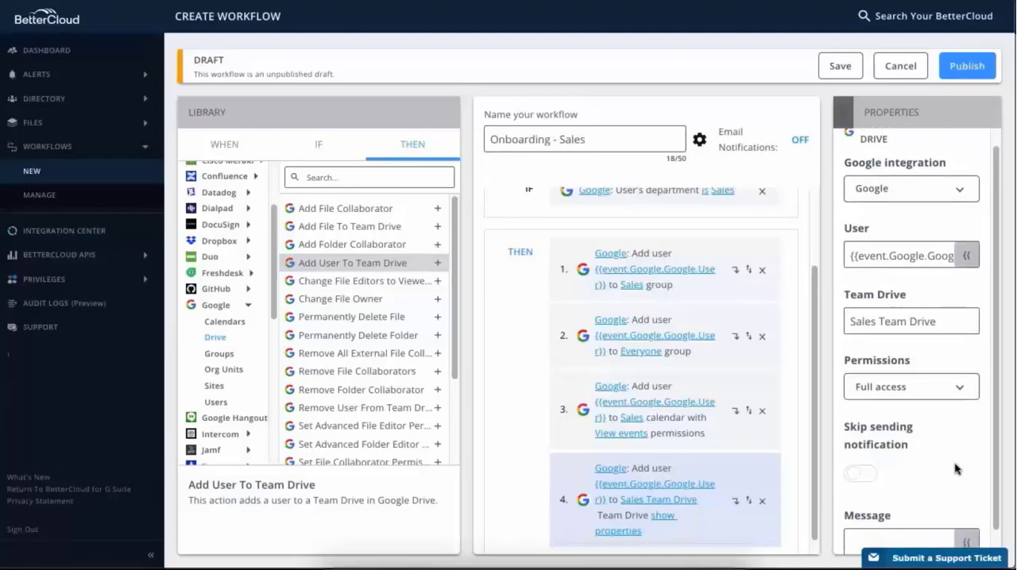
scroll(957, 469, down, 1)
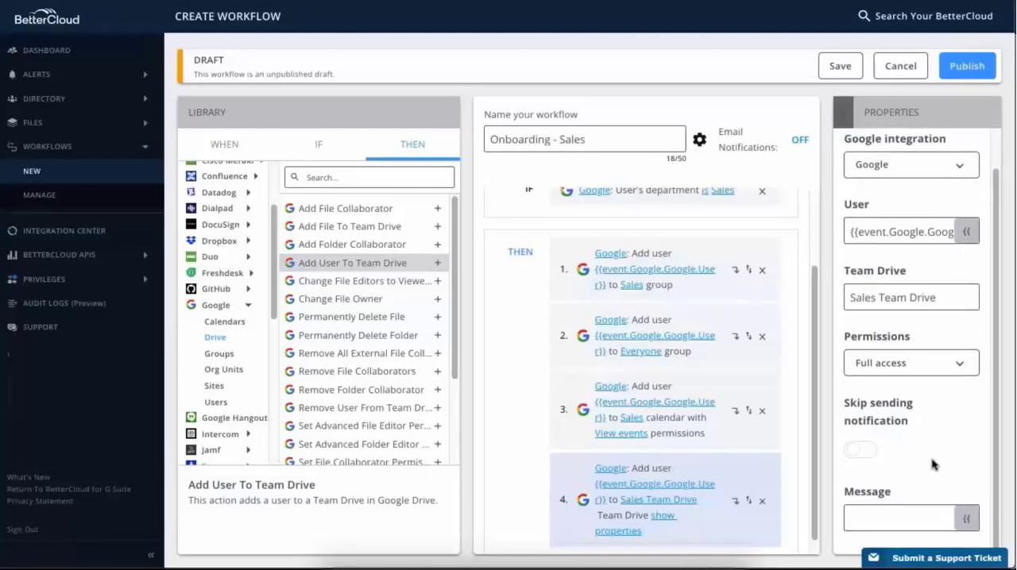
click(870, 455)
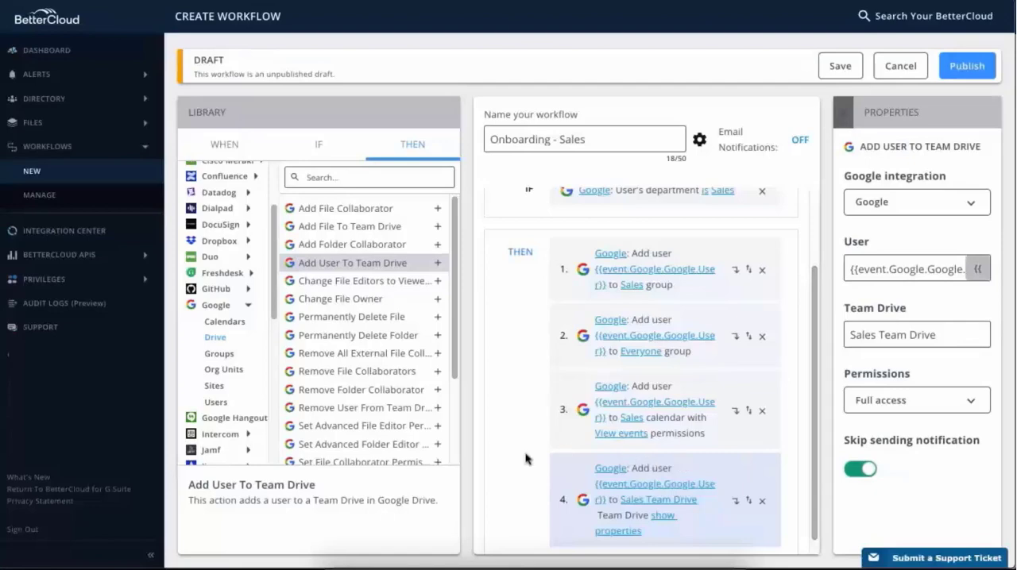
- Add the Google Move User to Org Unit action as the fifth action and set its integration to Google
click(248, 370)
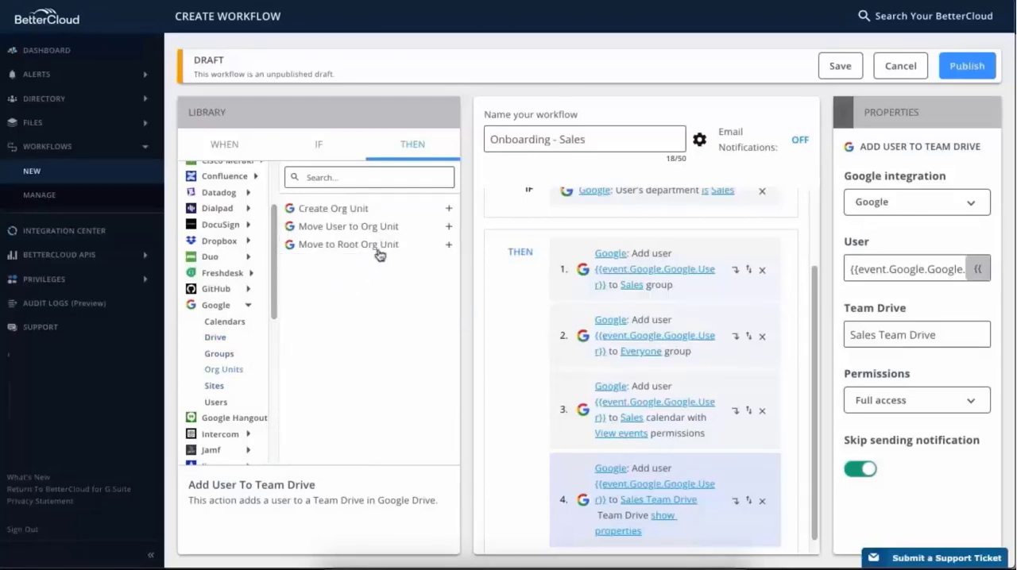
click(450, 230)
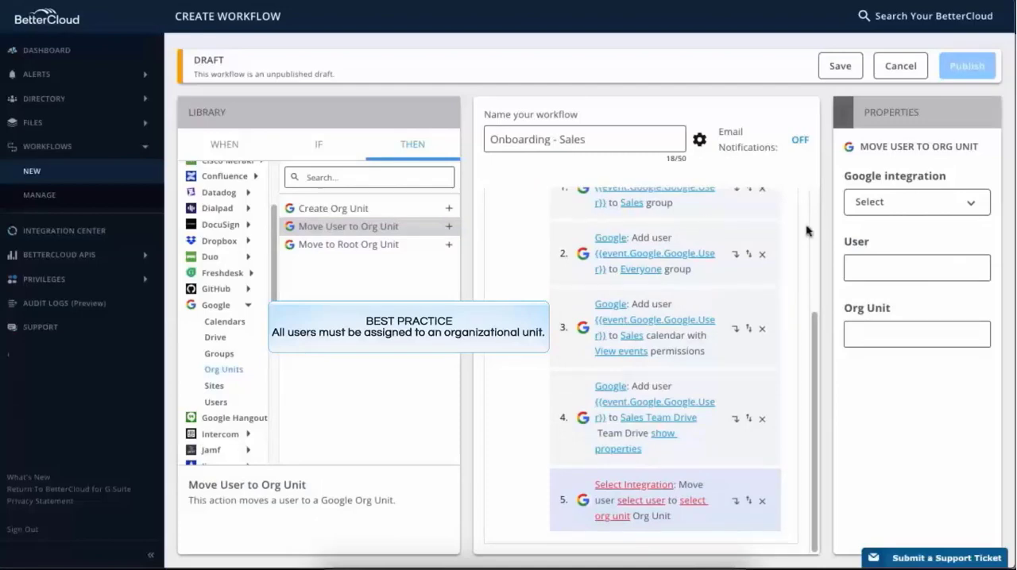
click(968, 208)
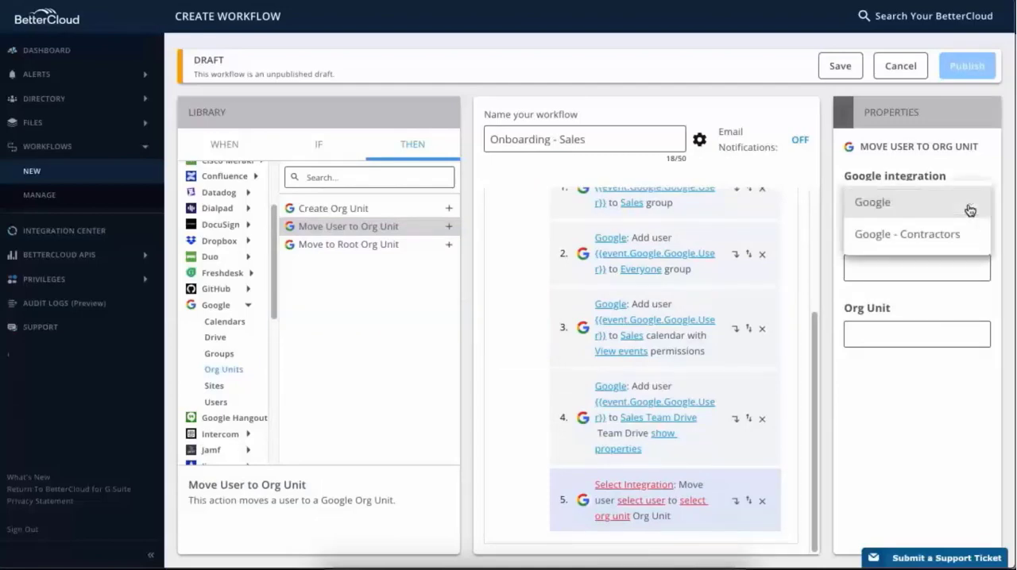
click(969, 210)
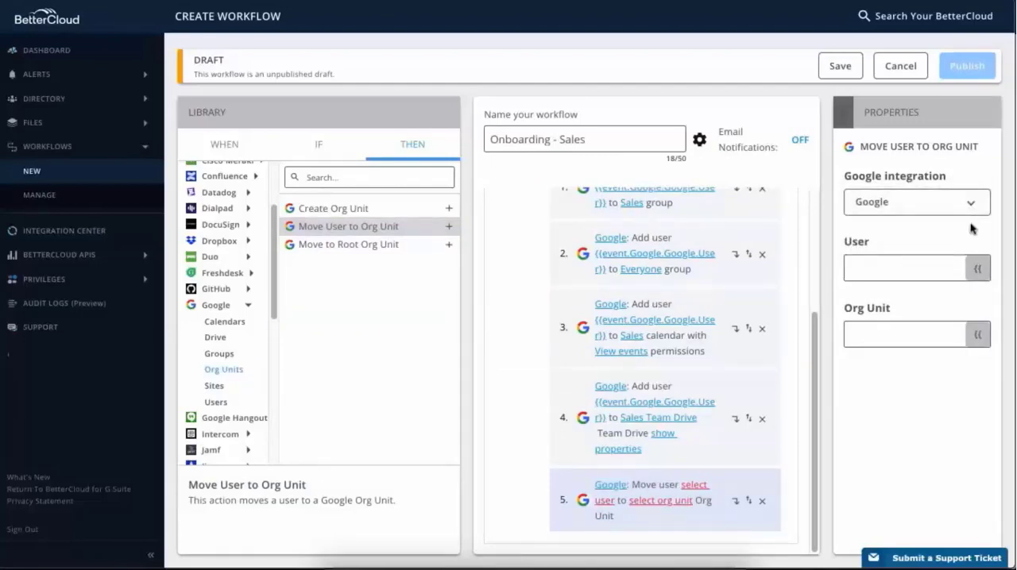
- Set the fifth action's user to the event's Google User variable and its org unit to sales under the root parent
click(977, 271)
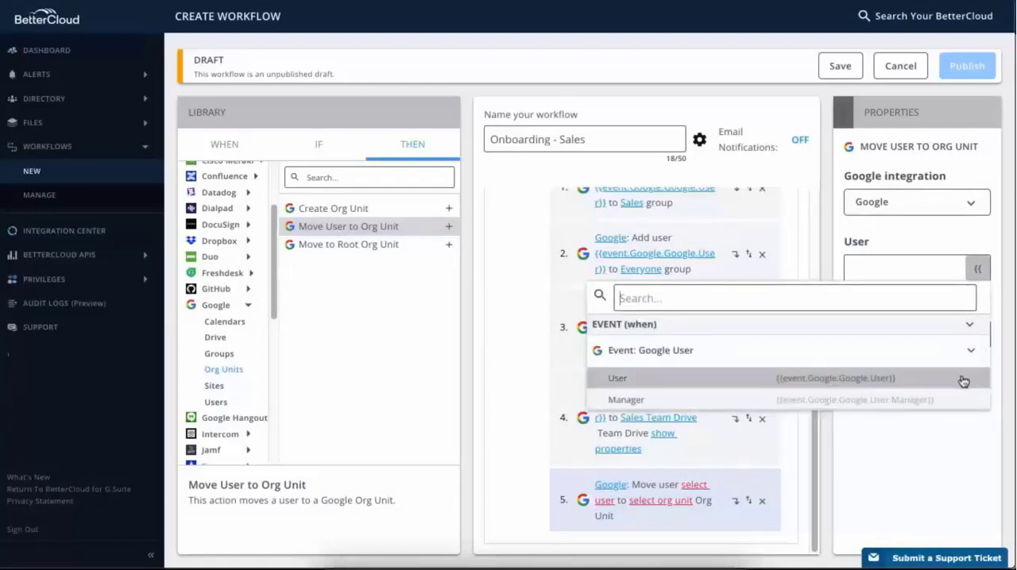
click(899, 386)
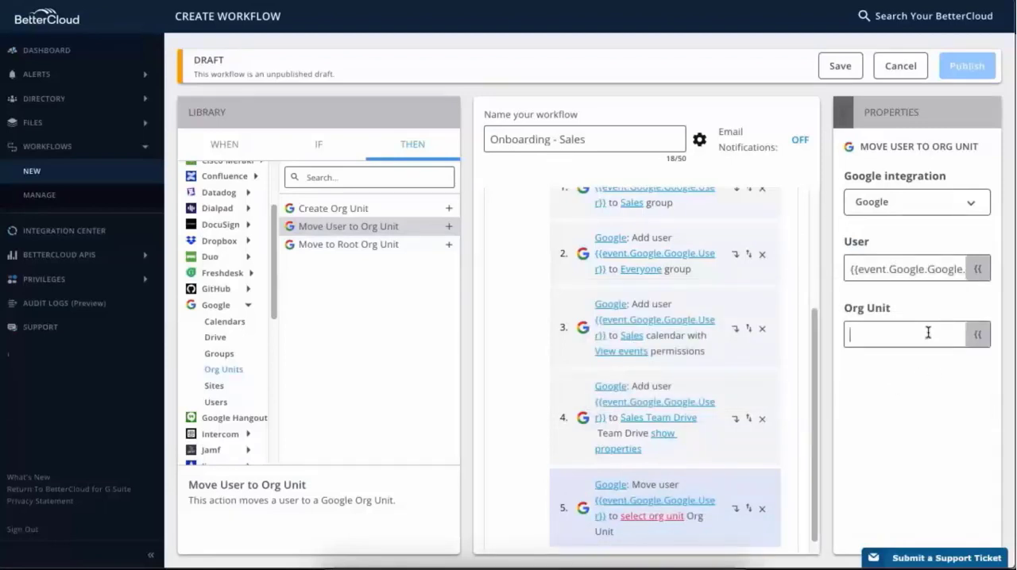
text(Sales)
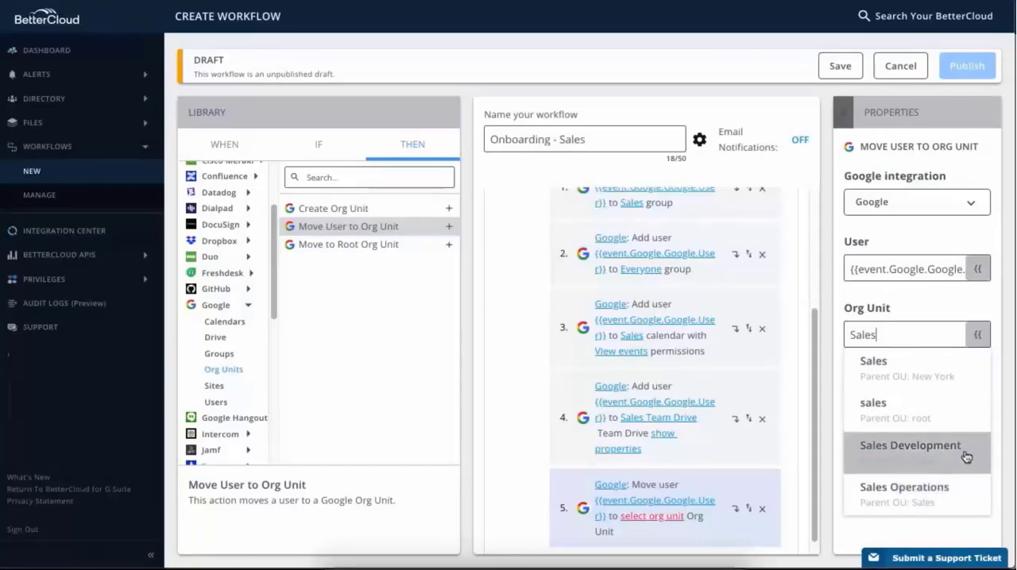
click(876, 419)
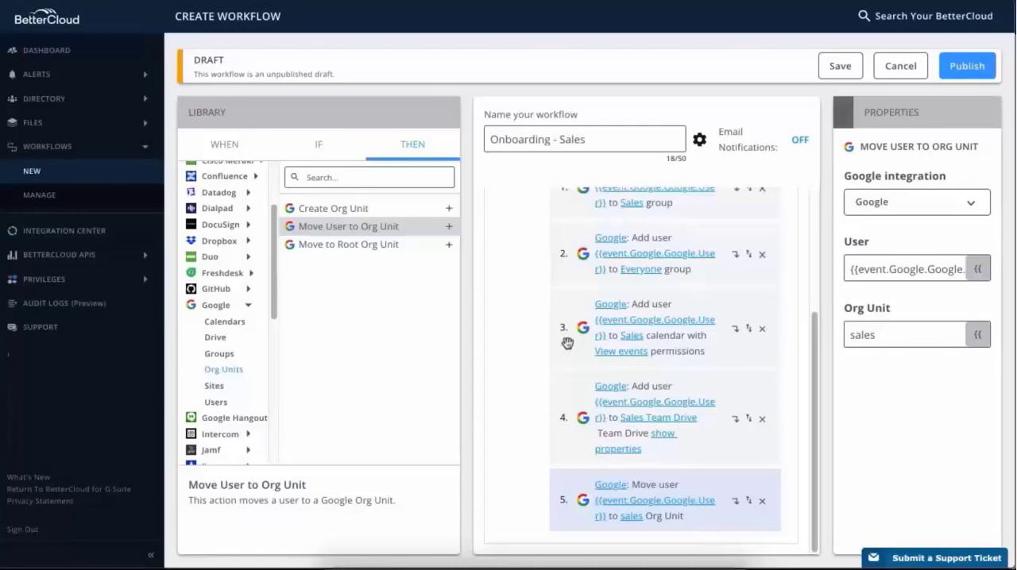
- Add the Dropbox Add Team Member action as the workflow's sixth action
click(249, 309)
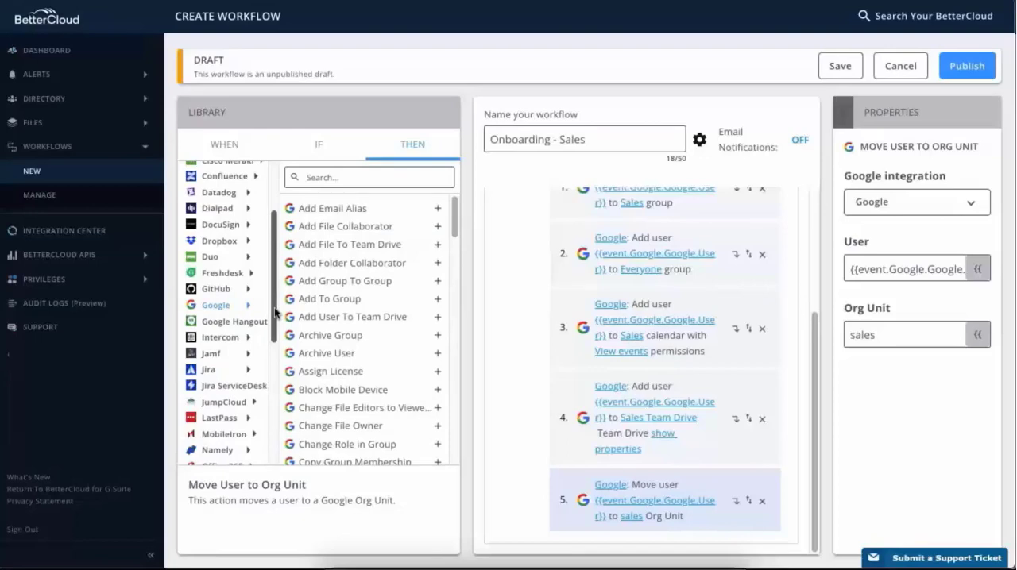
drag(275, 313, 280, 284)
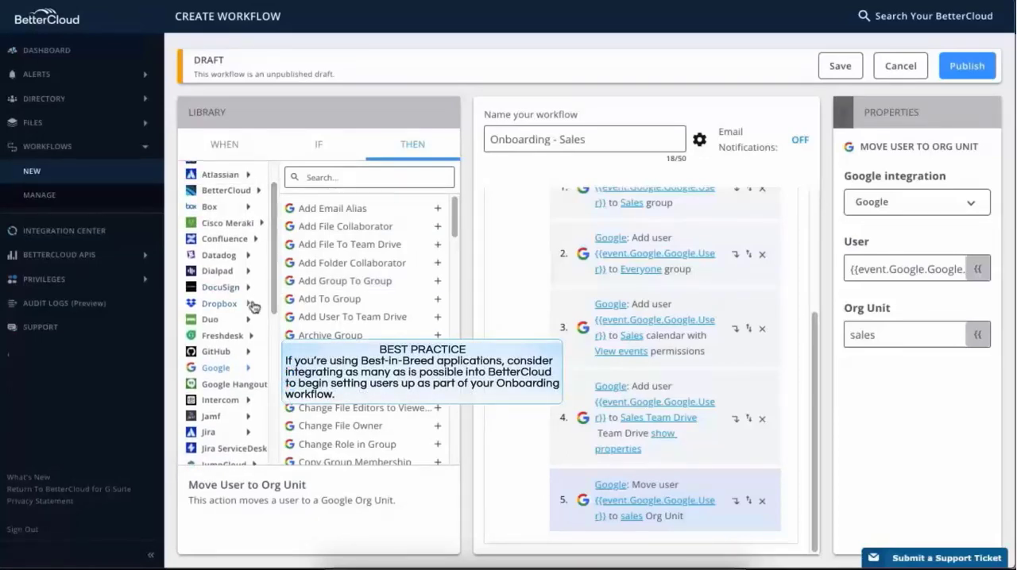
click(250, 305)
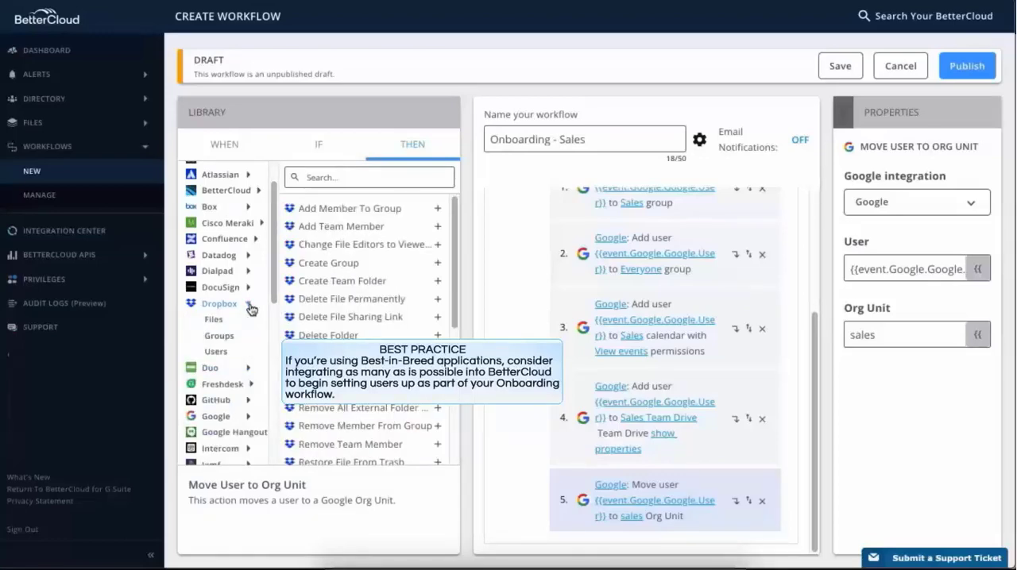
click(437, 228)
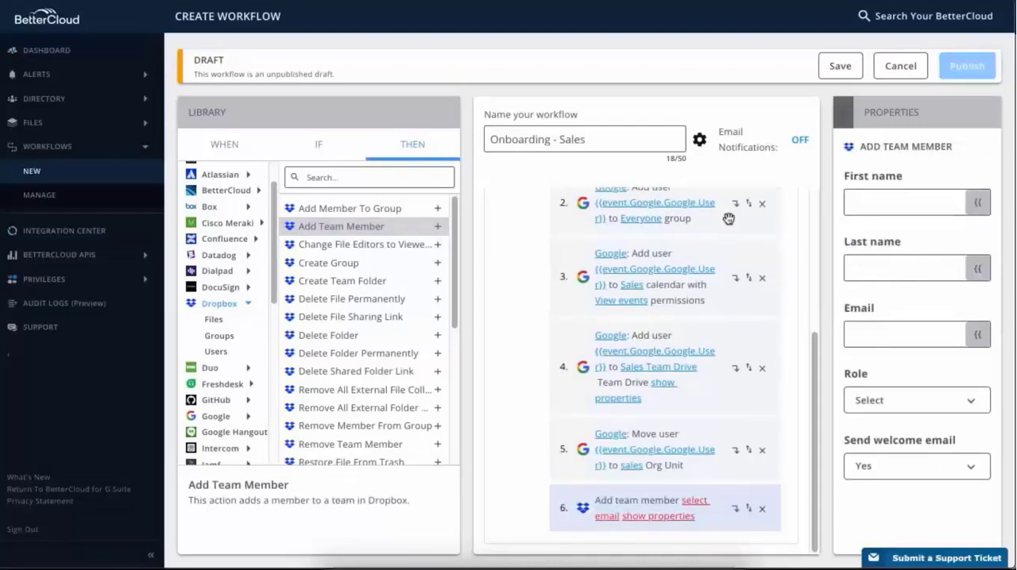
- Set the new Dropbox member's first name to the First Name variable of the event's Google User
click(883, 210)
click(977, 205)
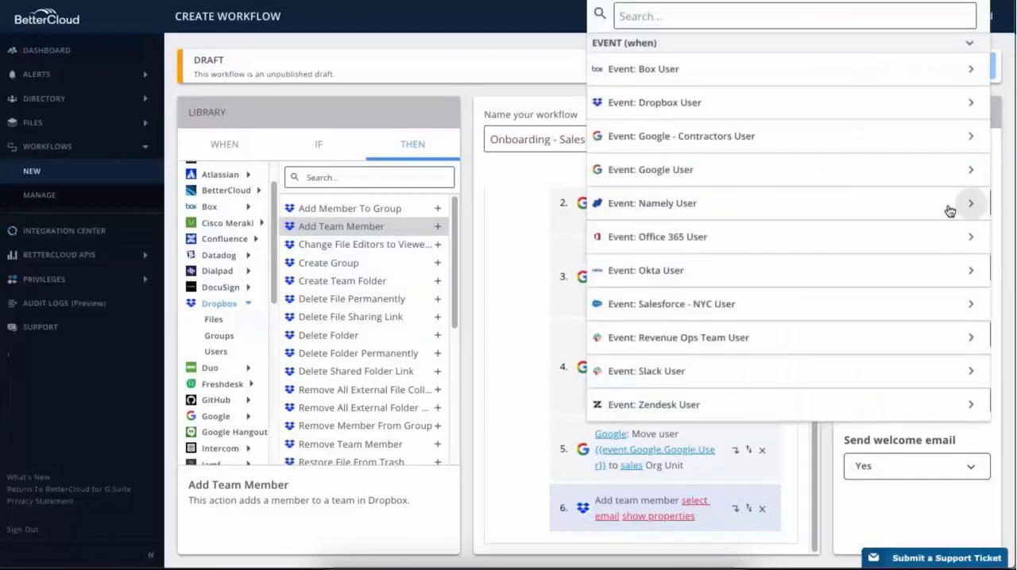
click(688, 174)
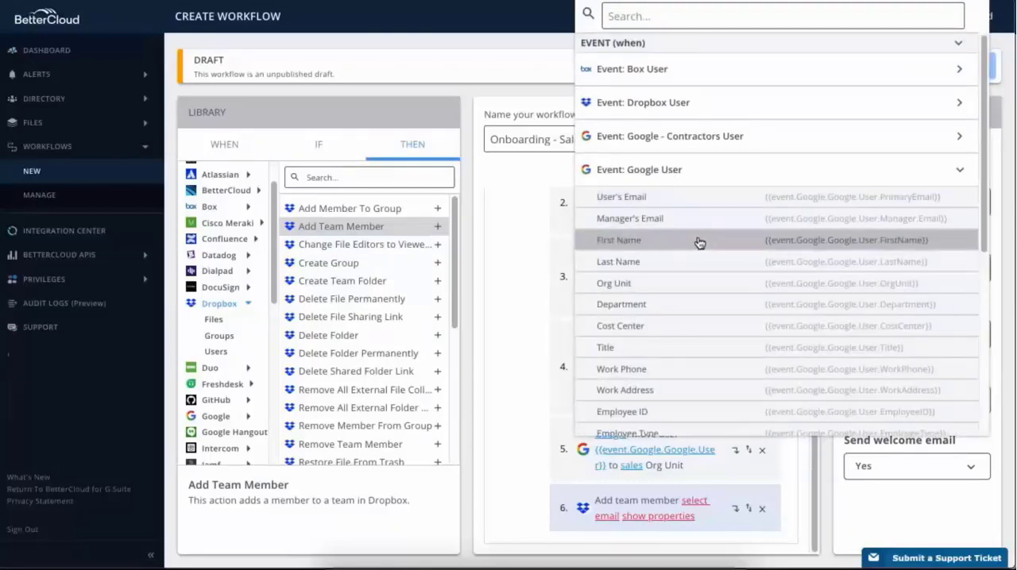
click(699, 243)
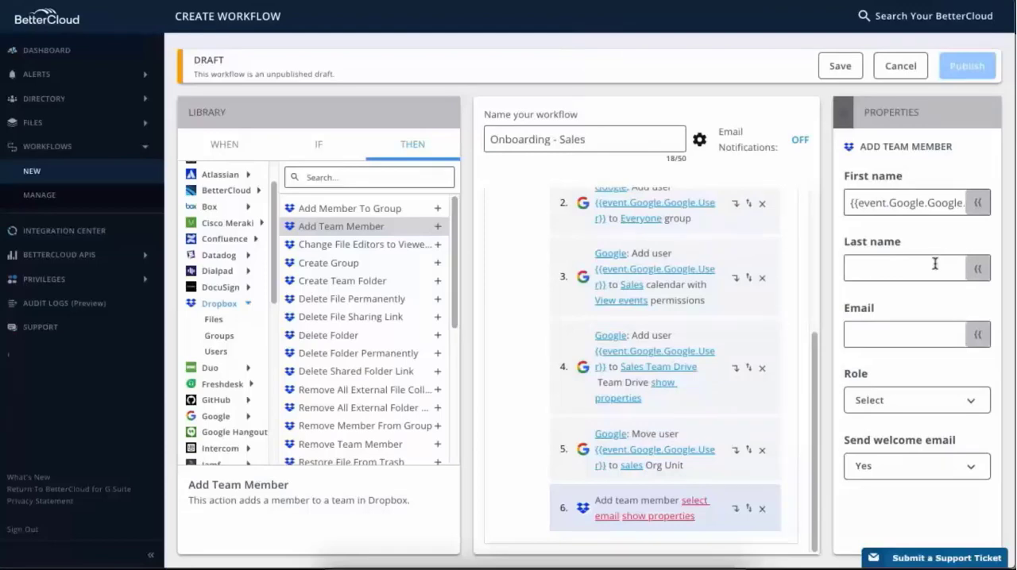
- Set the new Dropbox member's last name to the Last Name variable of the event's Google User
click(977, 270)
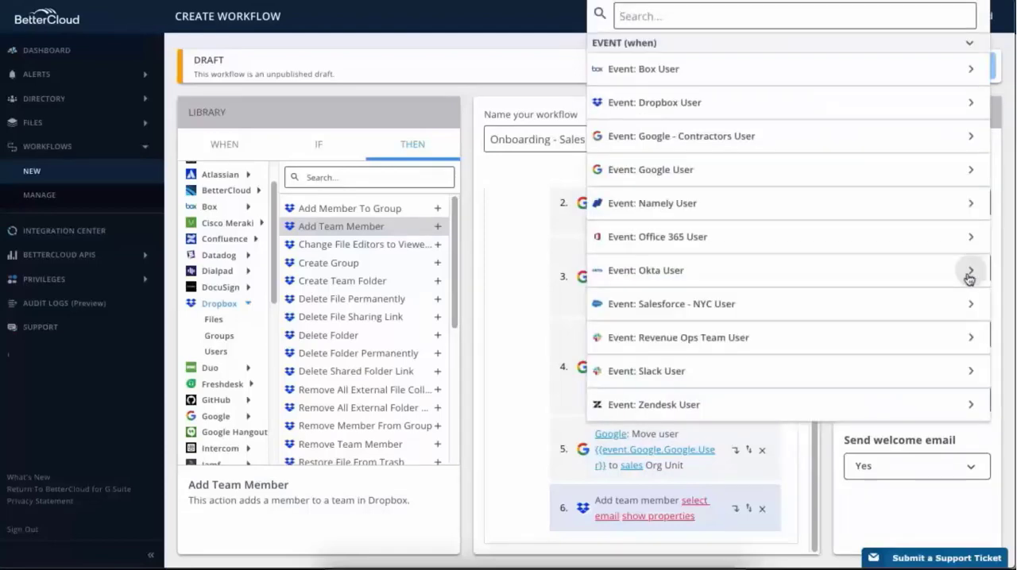
click(908, 175)
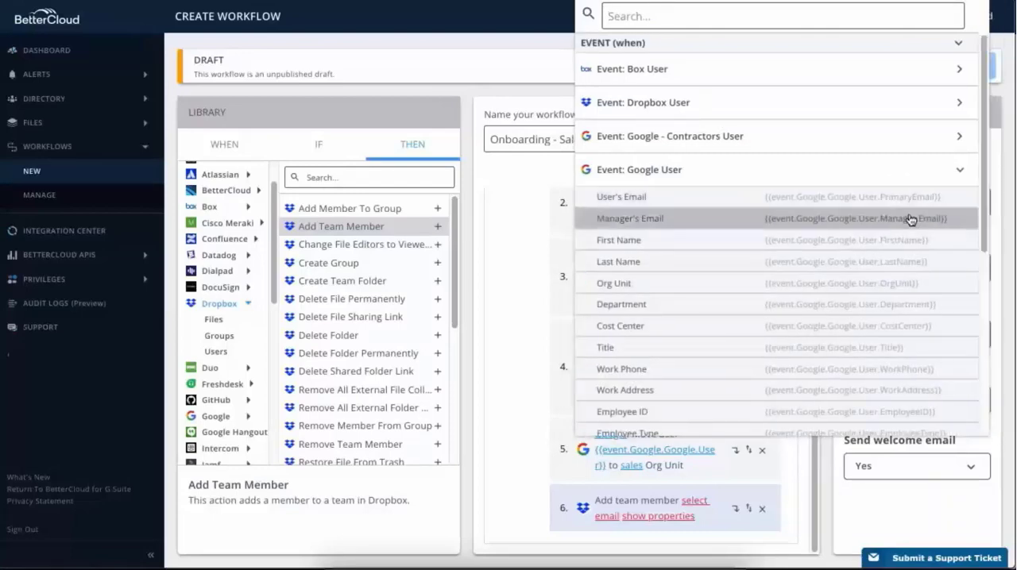
click(932, 262)
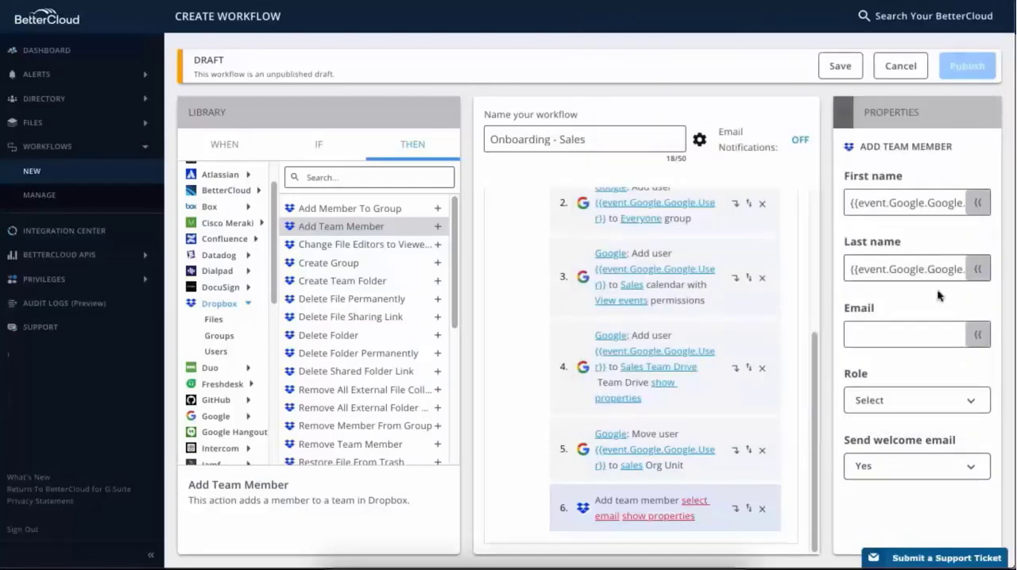
- Set the new Dropbox member's email to the event's Google User's Email variable and the role to Member
click(971, 337)
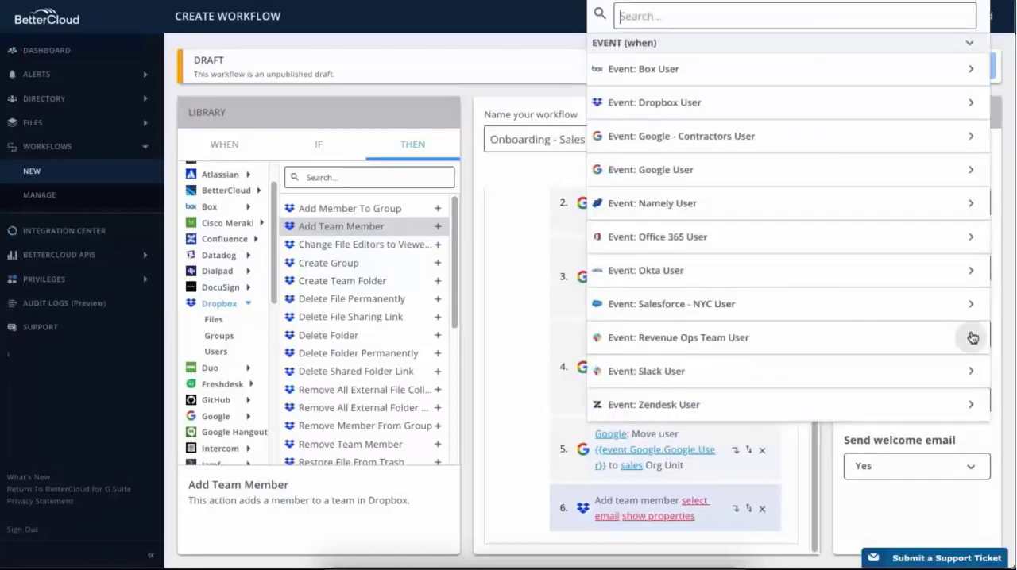
click(969, 171)
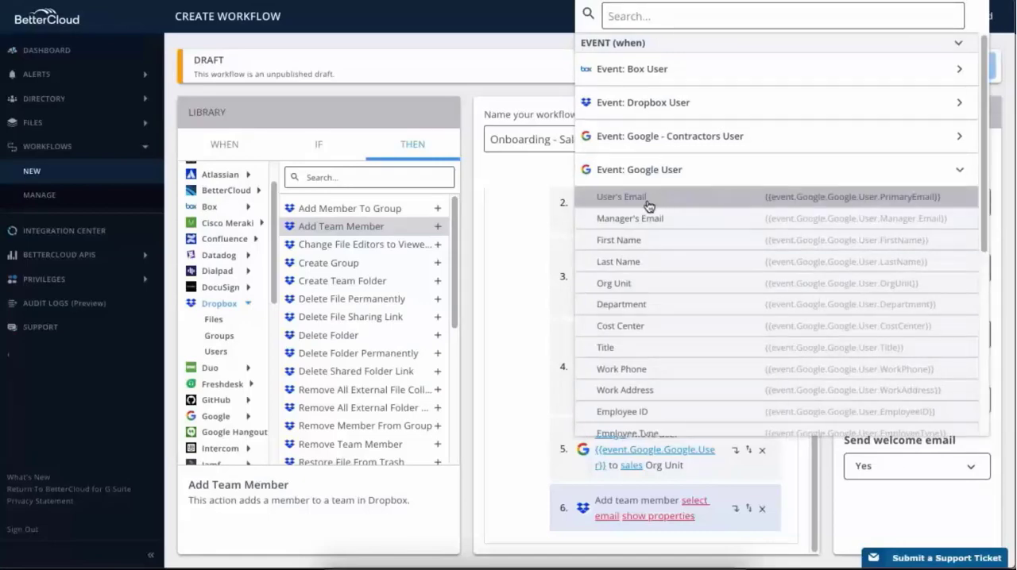
click(649, 206)
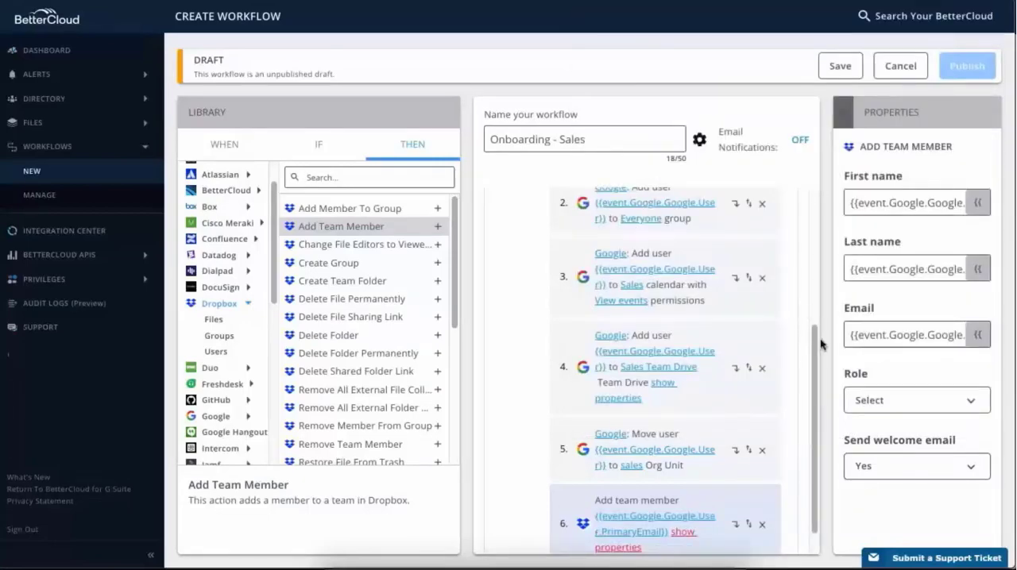
click(979, 410)
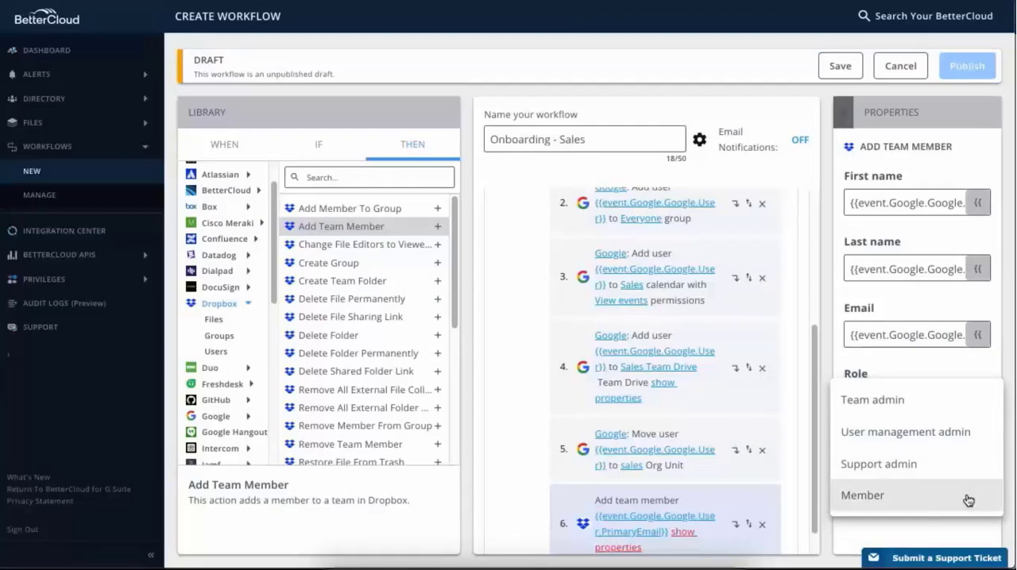
click(864, 500)
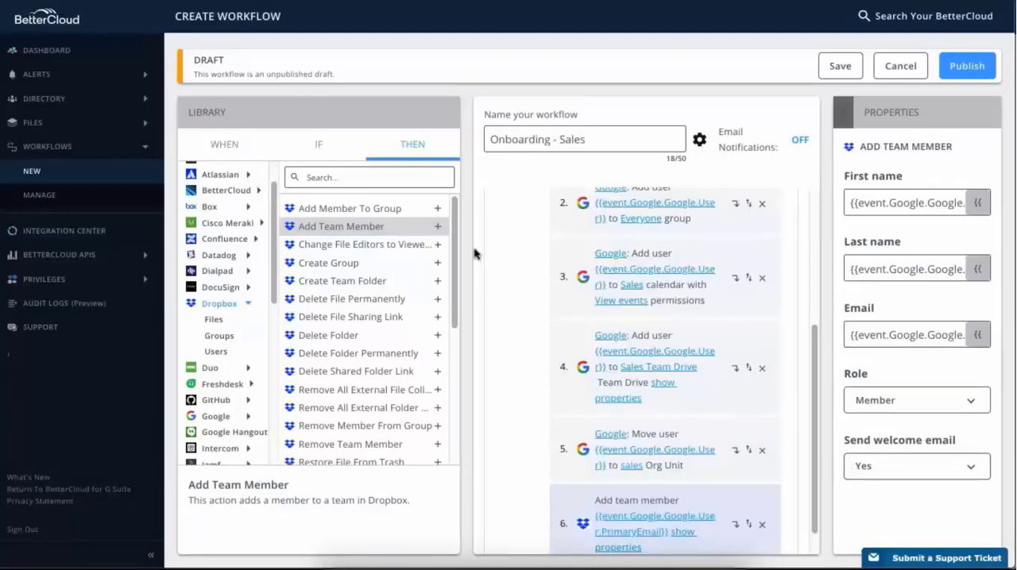
- Add the Dropbox Add Member To Group action as the seventh action, with action 6's Member variable as user and Sales as group
click(439, 213)
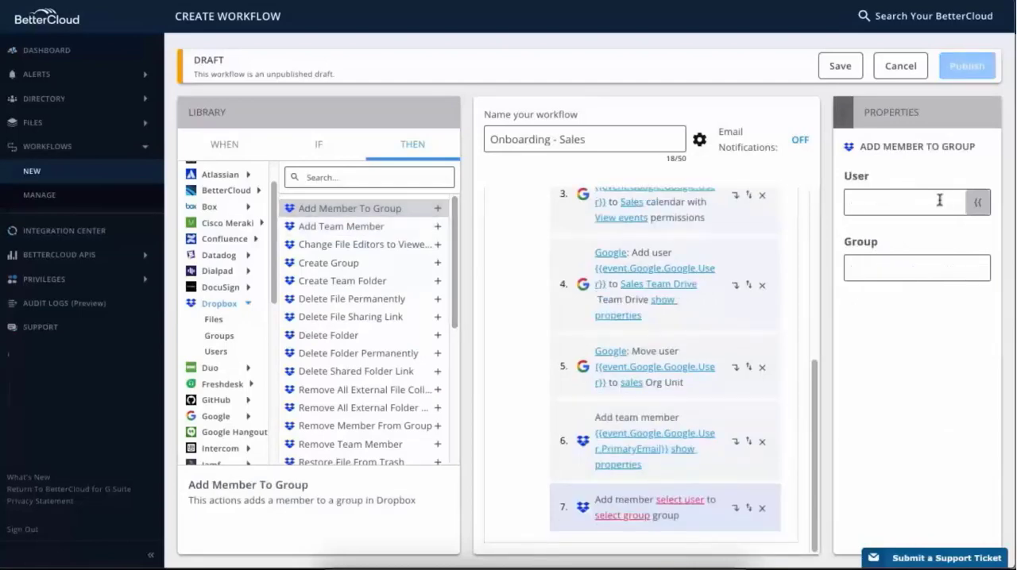
click(978, 204)
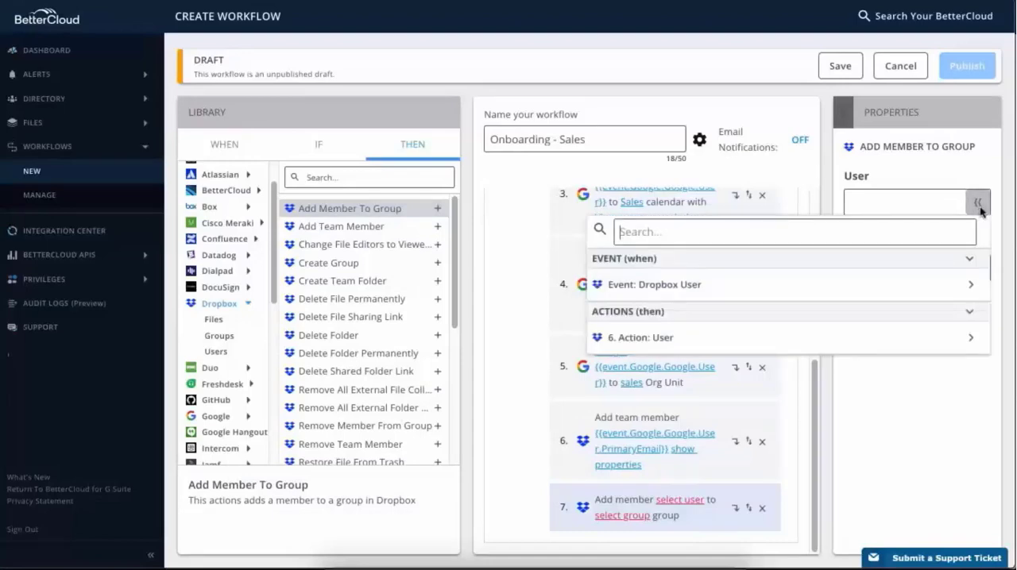
click(971, 341)
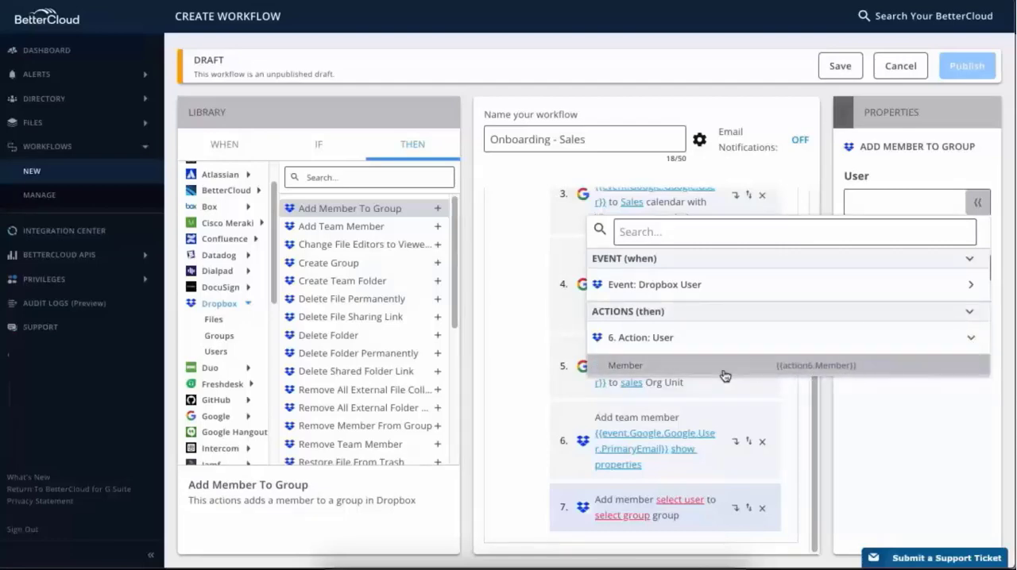
click(646, 370)
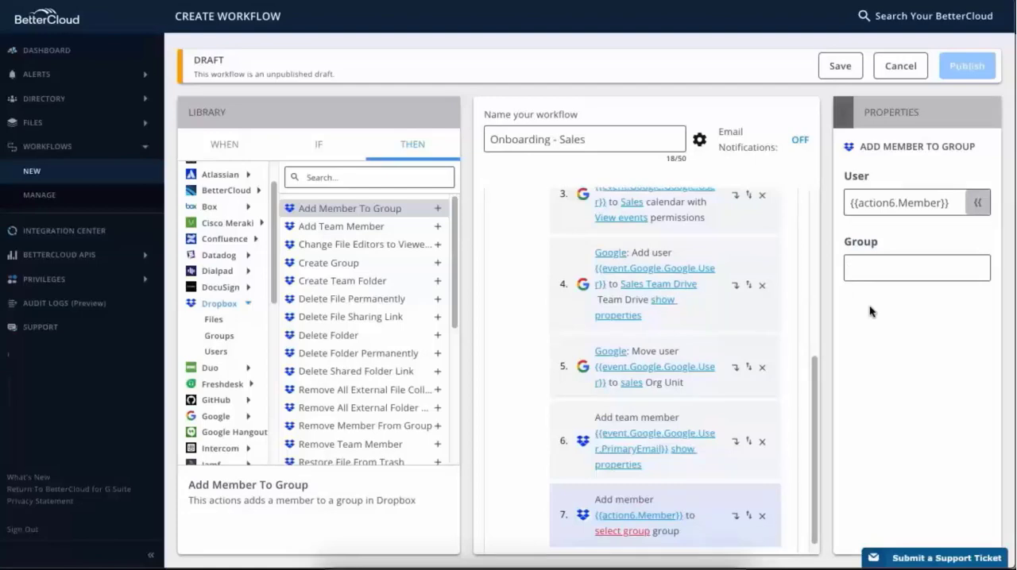
text(Sales)
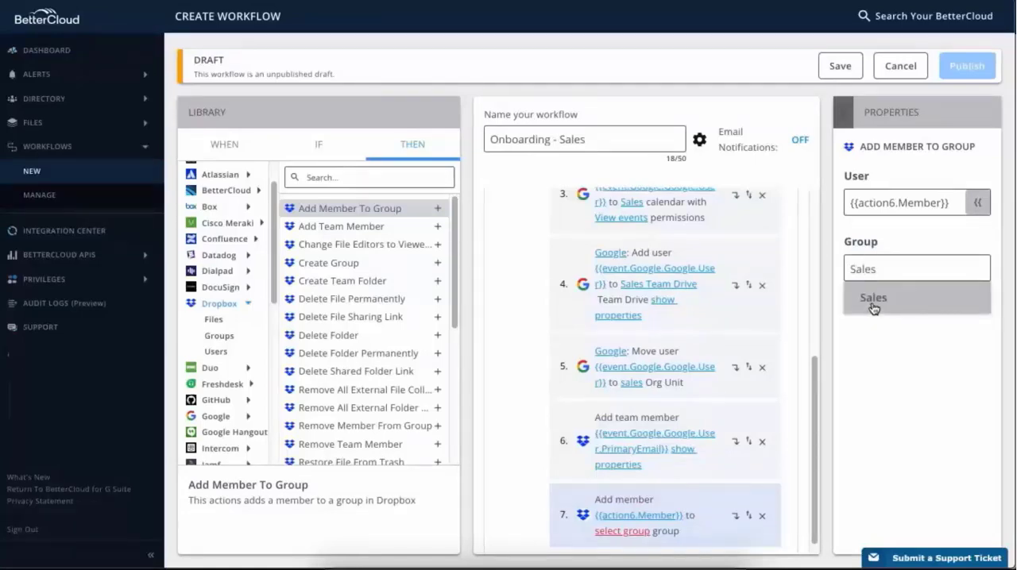
click(873, 303)
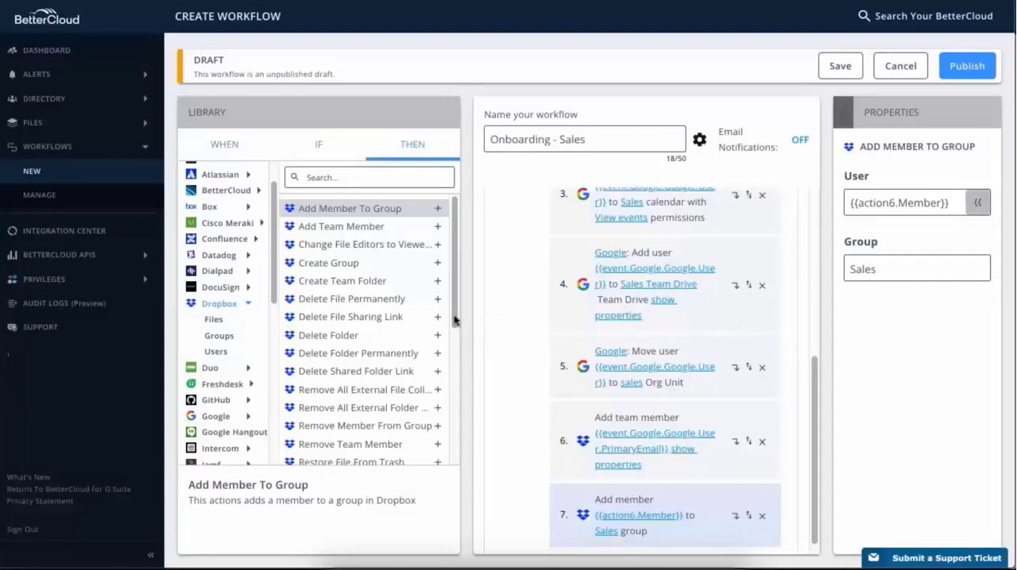
- Add the Dropbox Share File action as the eighth action and set its file to Website Redesign.docx
scroll(455, 326, down, 1)
drag(455, 328, 457, 409)
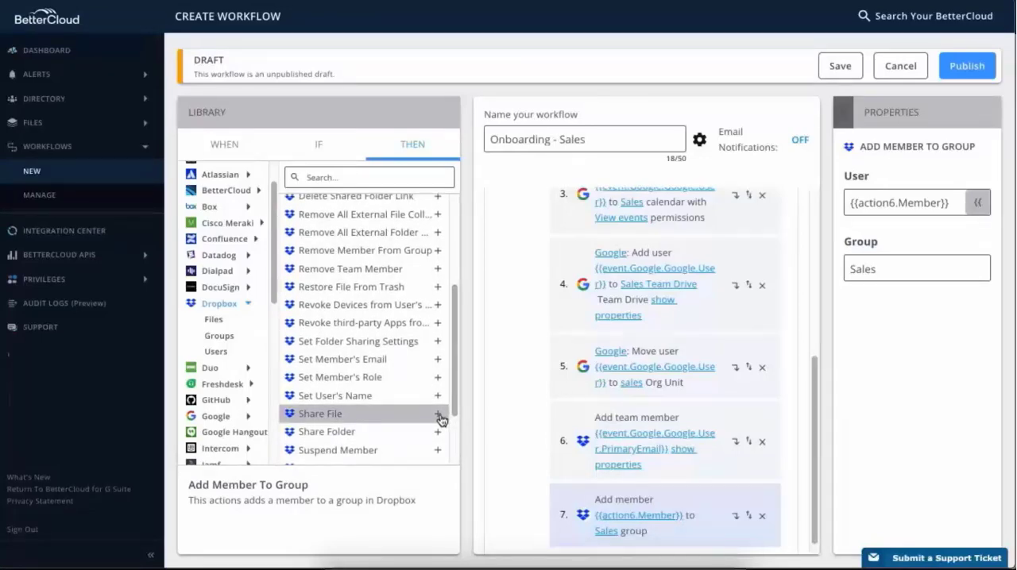
click(438, 414)
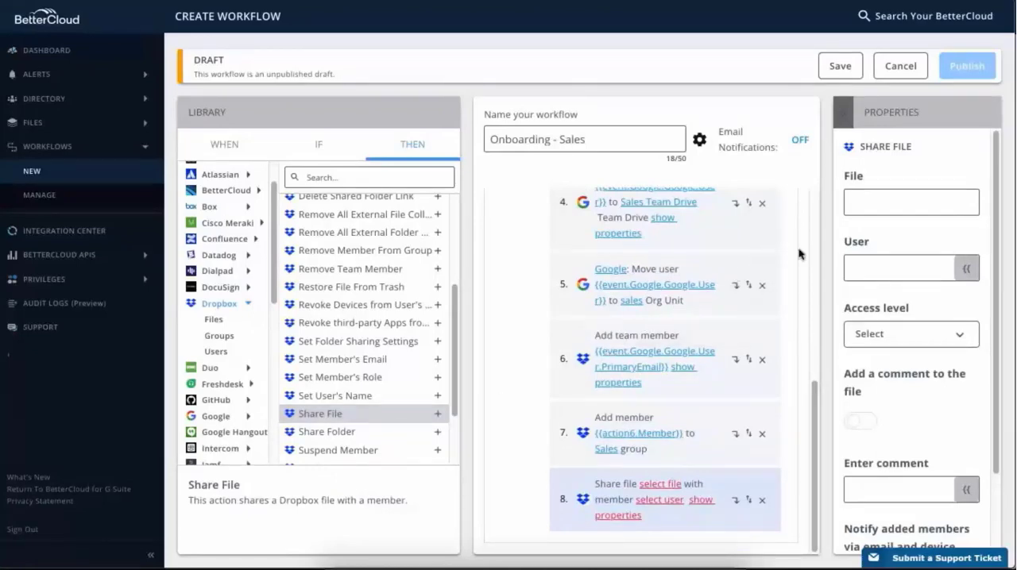
click(860, 209)
text(website)
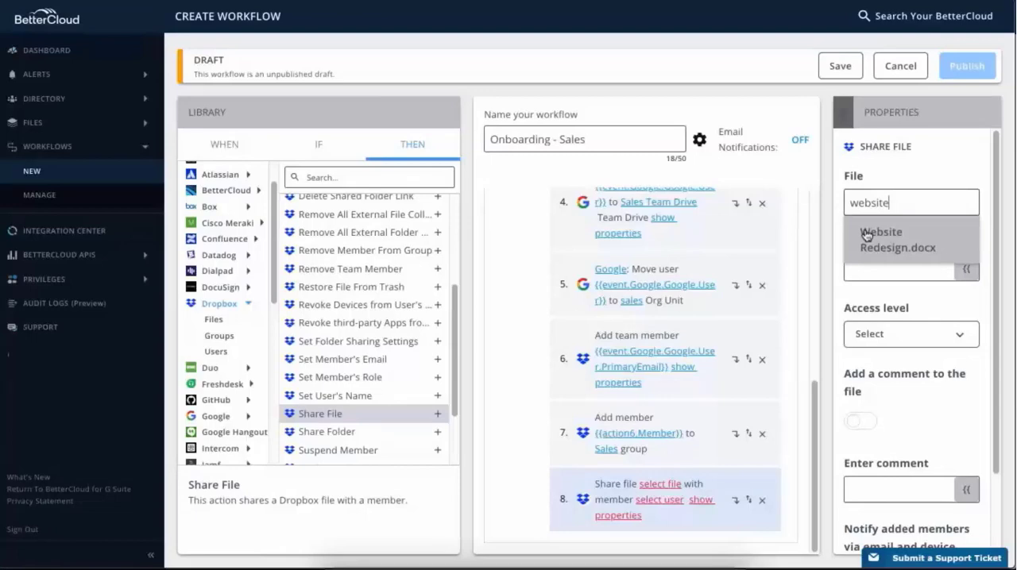
click(932, 259)
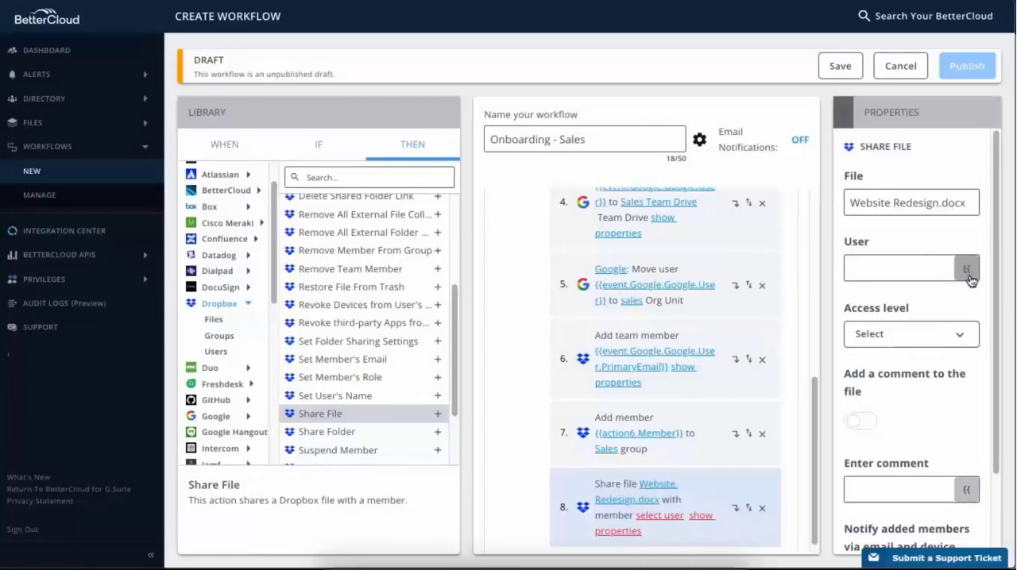
- Set the user of the Share File action to the Member variable from action 6
click(967, 270)
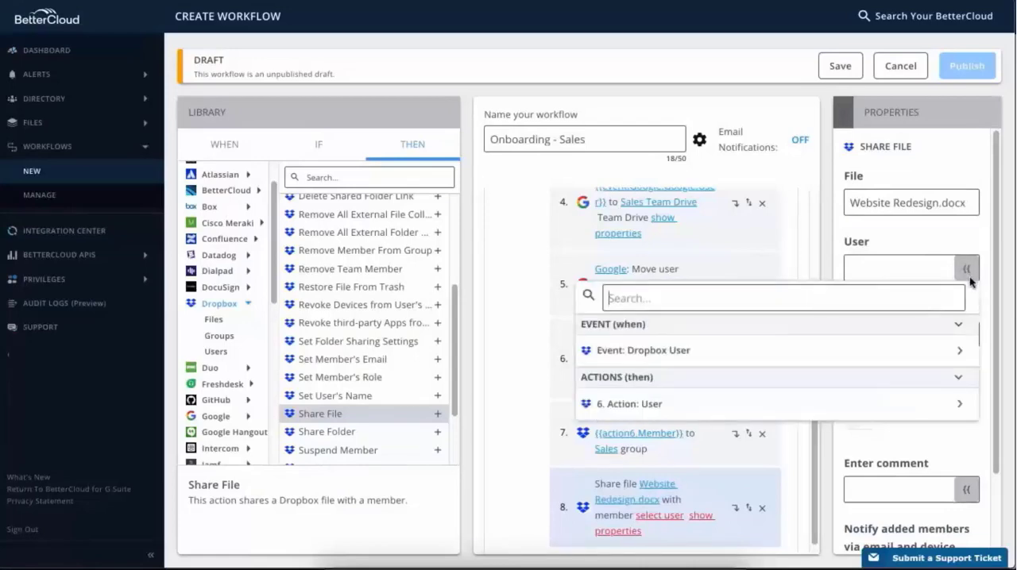
click(962, 405)
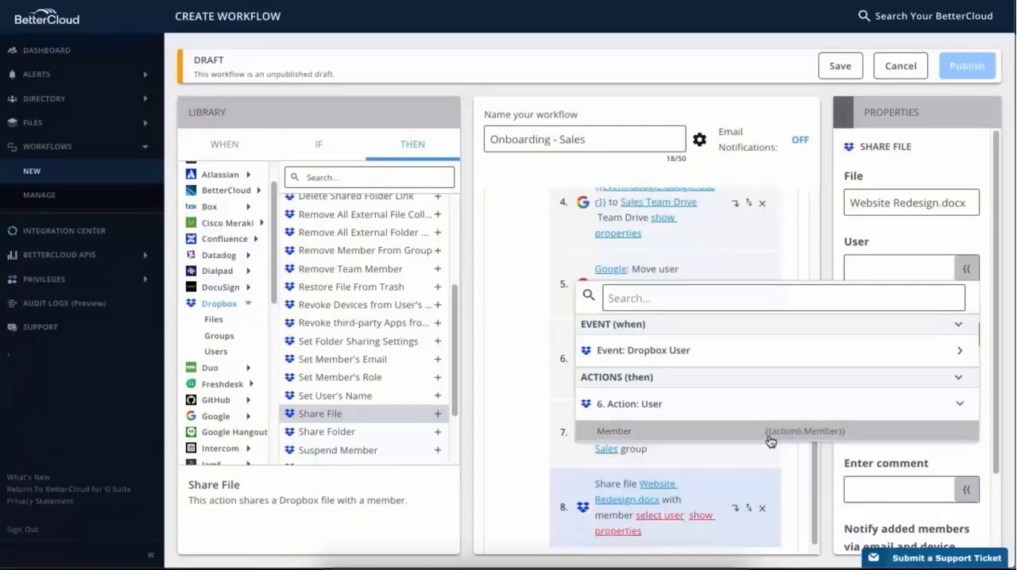
click(633, 440)
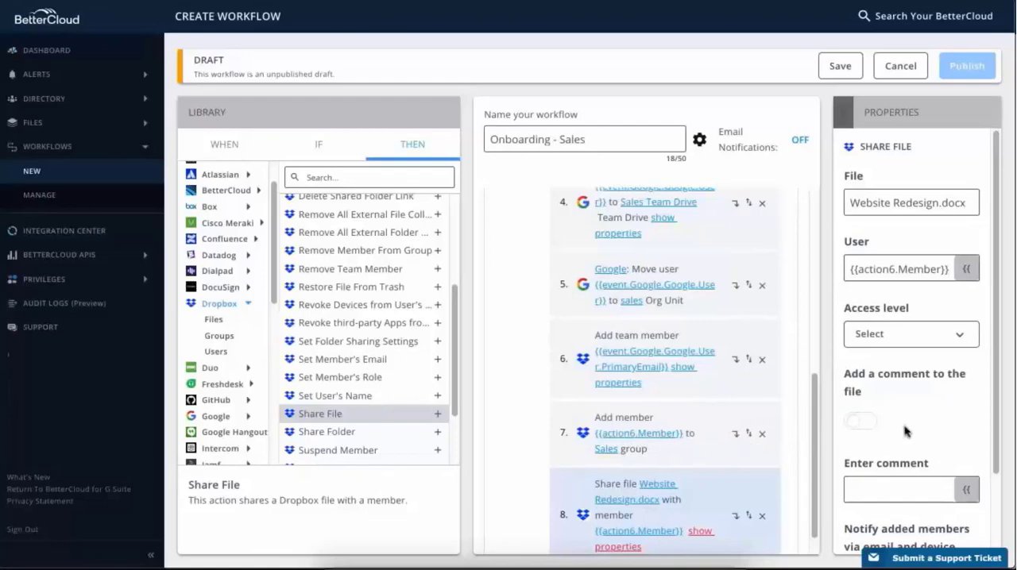
- Enable notifying added members of their invite for the shared file and set the access level to Viewer
scroll(905, 432, down, 1)
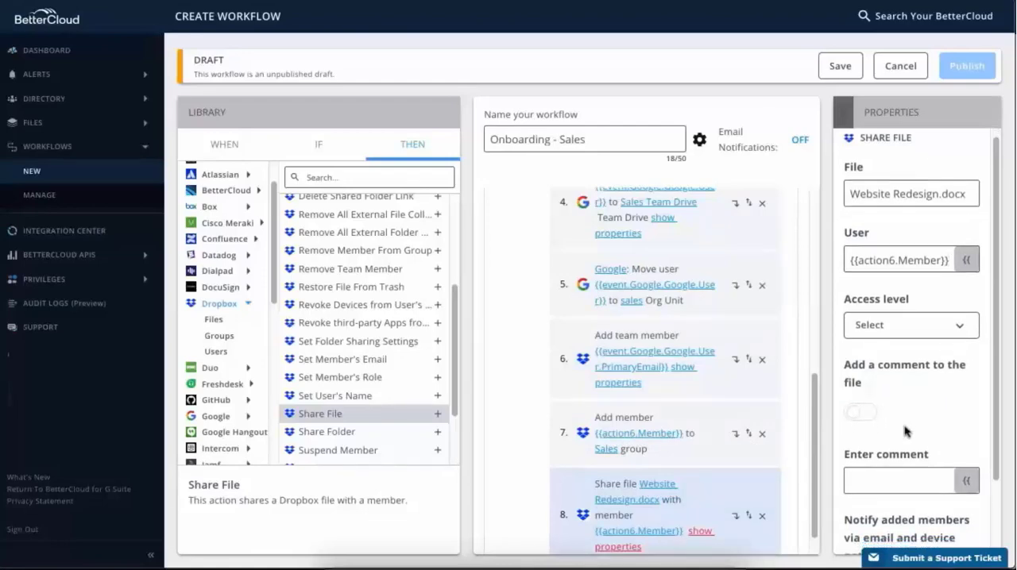
scroll(904, 432, down, 3)
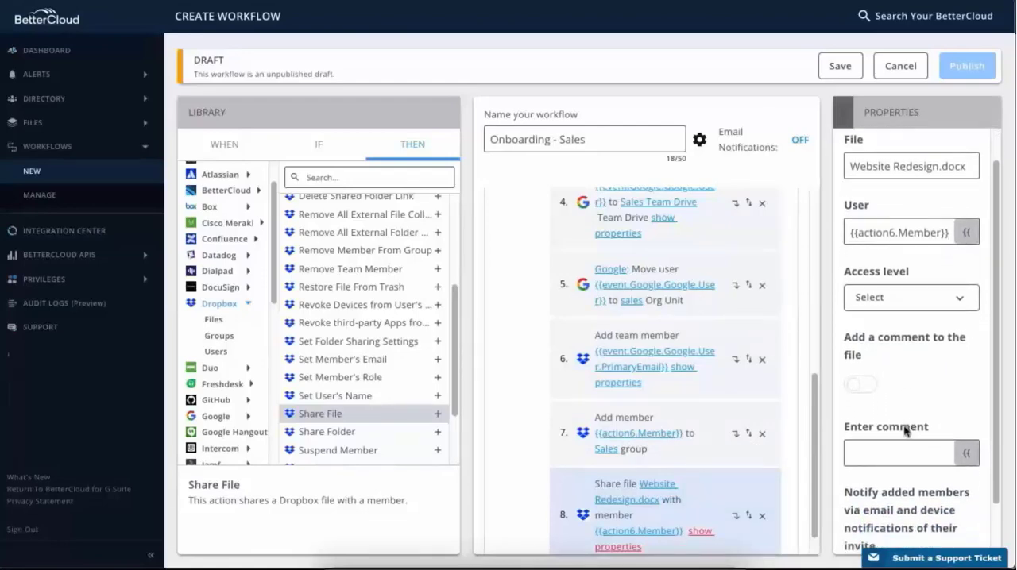
scroll(903, 429, down, 3)
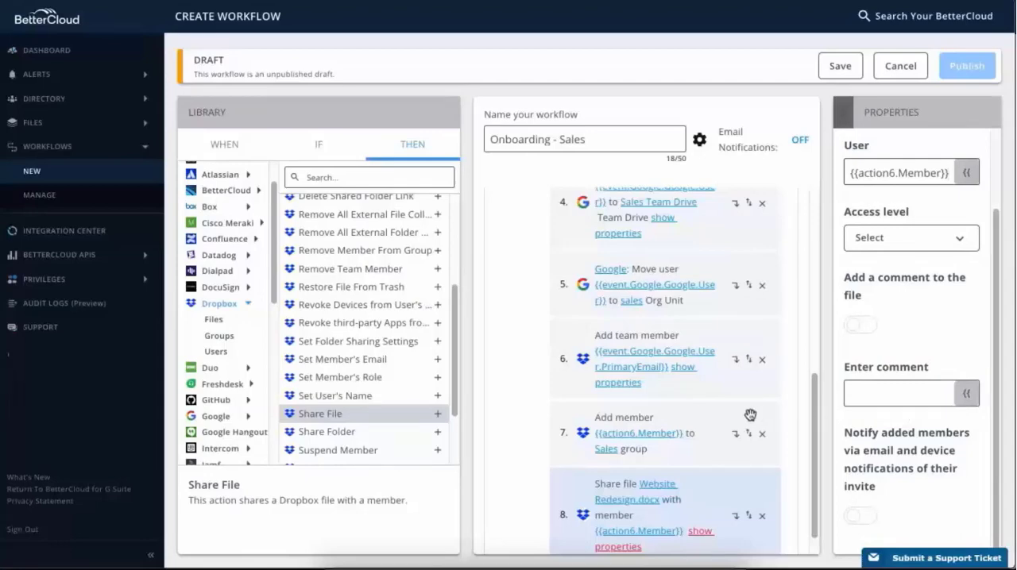
click(862, 518)
click(964, 241)
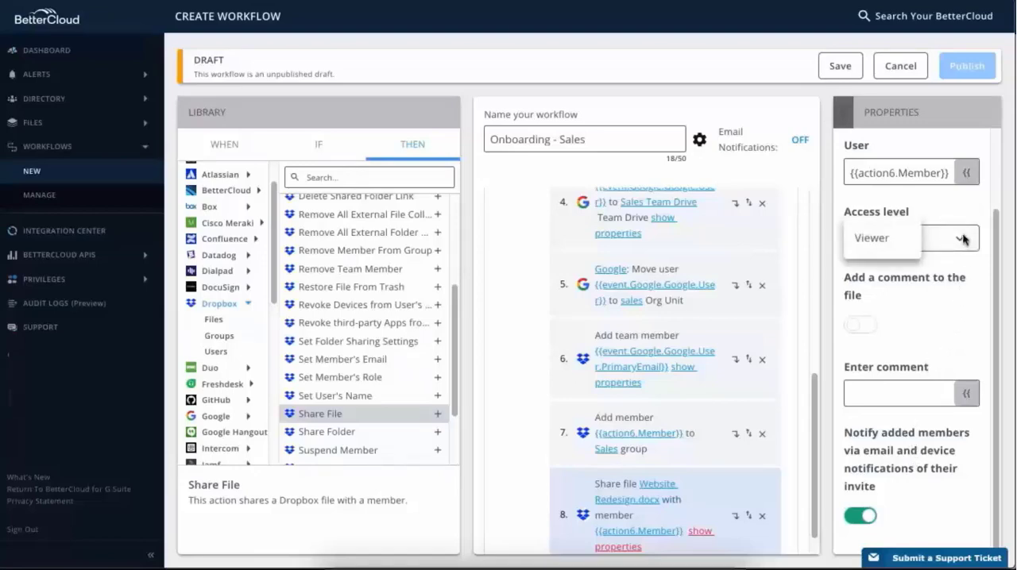
click(891, 246)
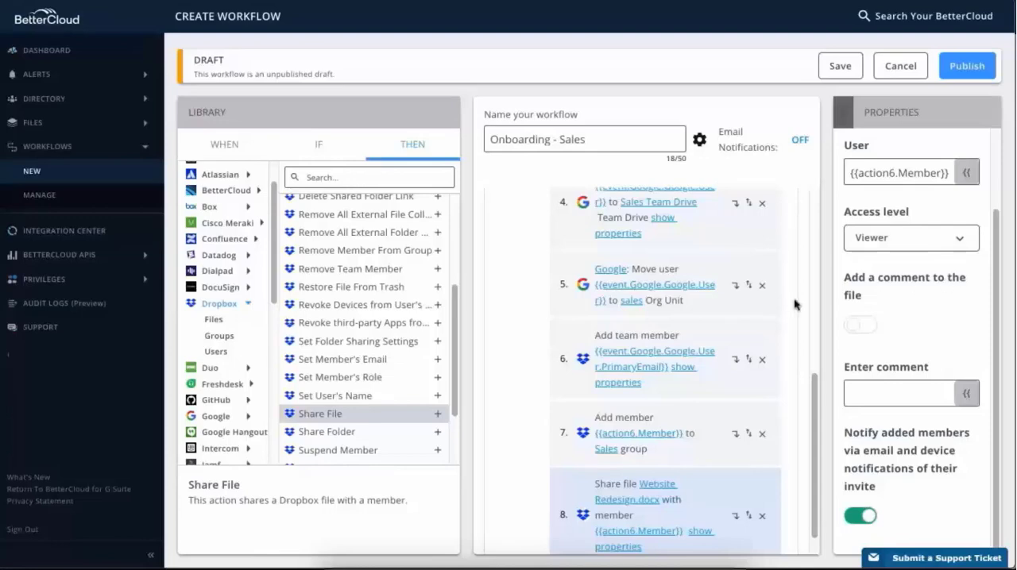
- Add the Slack Create User action as the workflow's ninth action and set its integration to Slack
click(248, 306)
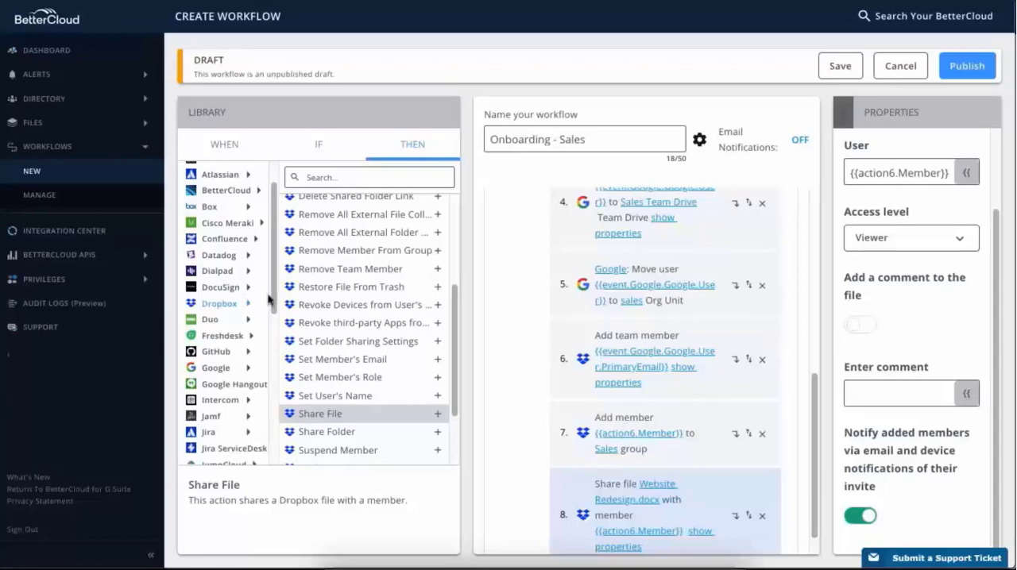
drag(272, 298, 271, 429)
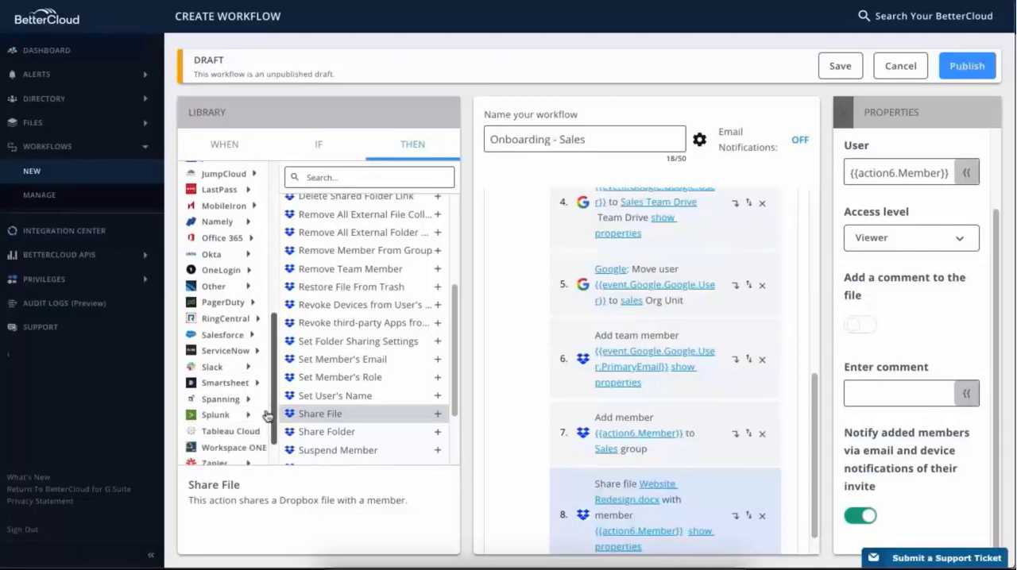
click(248, 372)
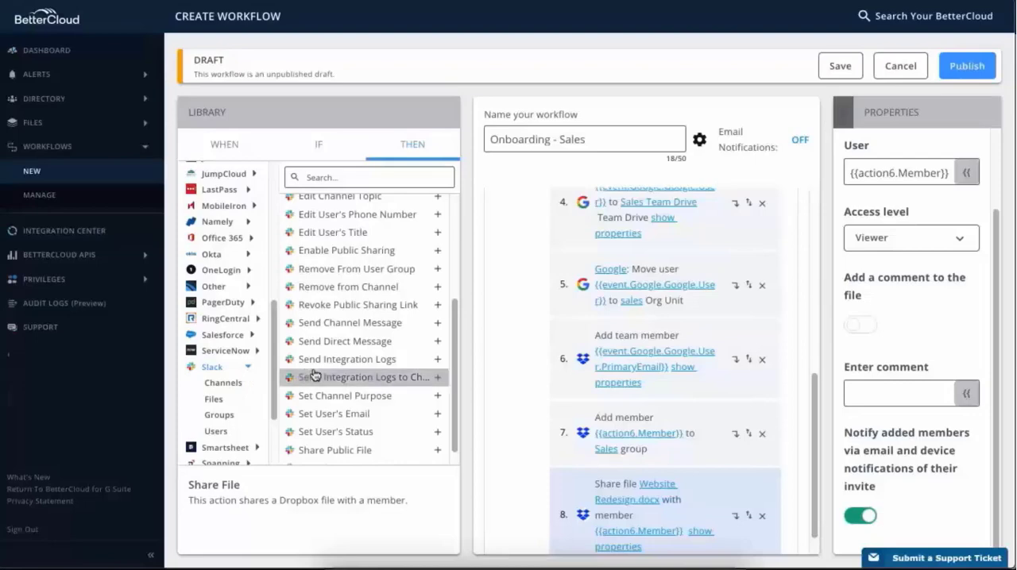
drag(457, 368, 456, 270)
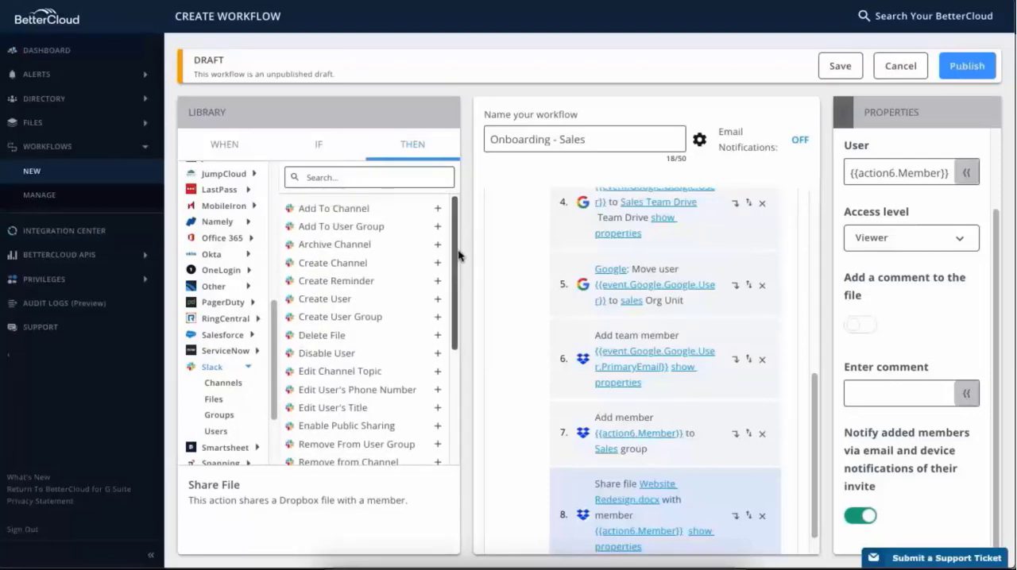
click(437, 299)
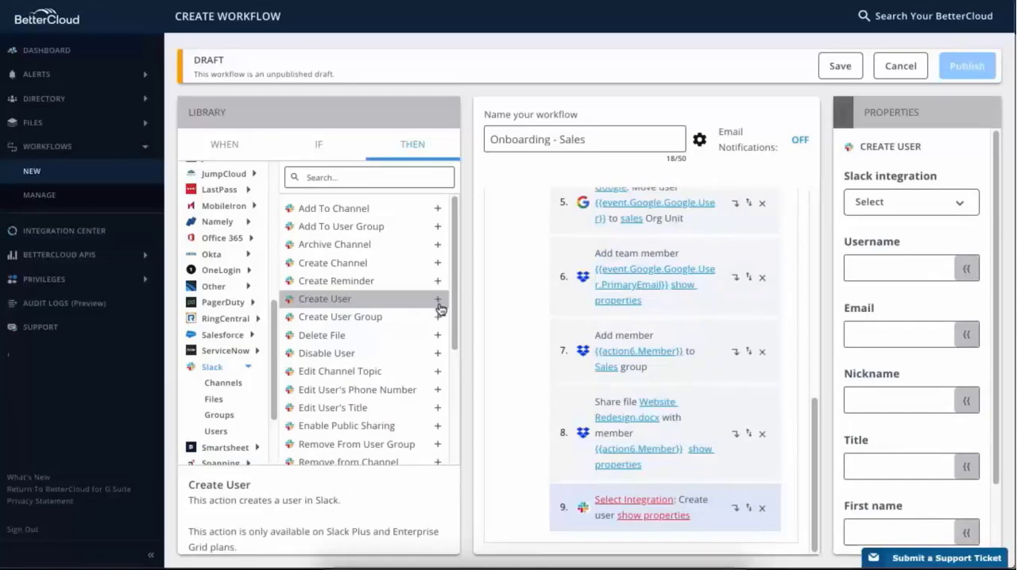
click(953, 211)
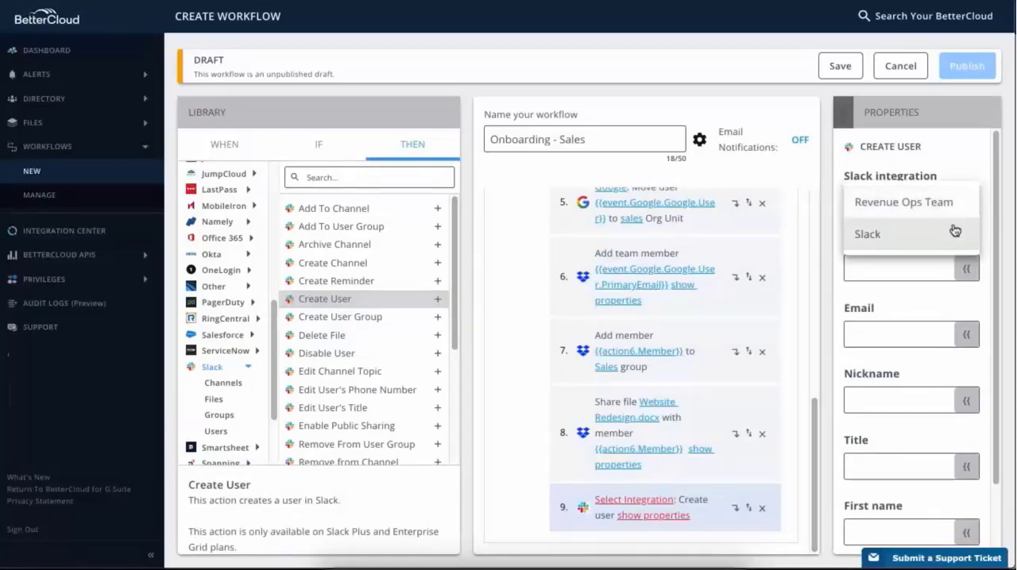
click(884, 243)
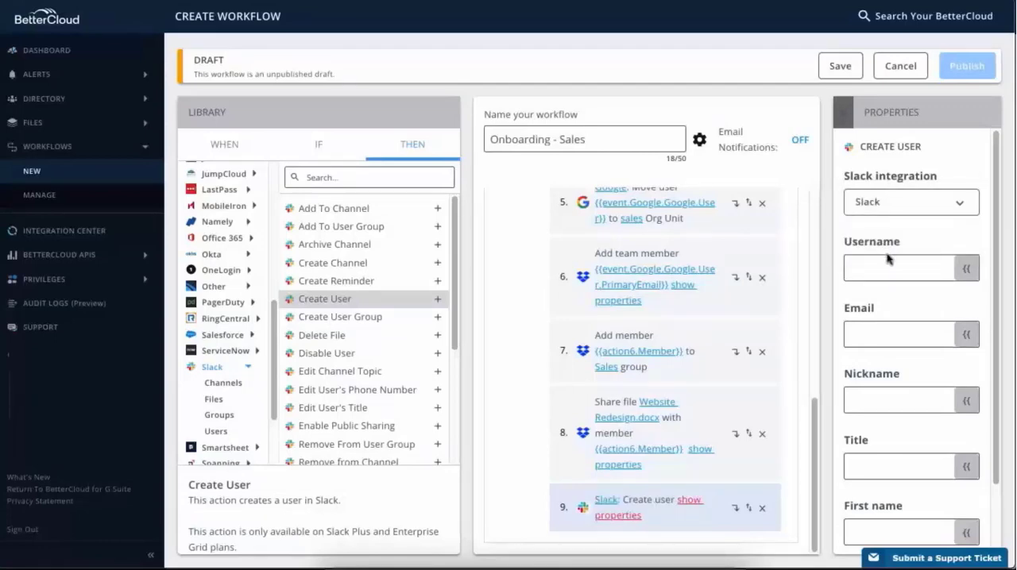
- Set the Create User action's username to the Google event user's First Name and Last Name variables, separated by a period
click(960, 271)
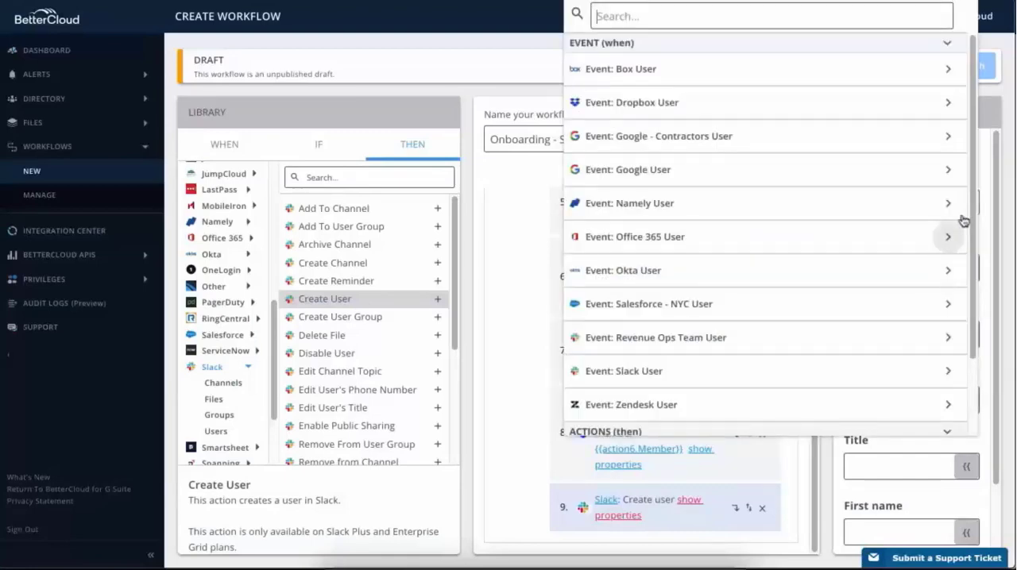
click(948, 170)
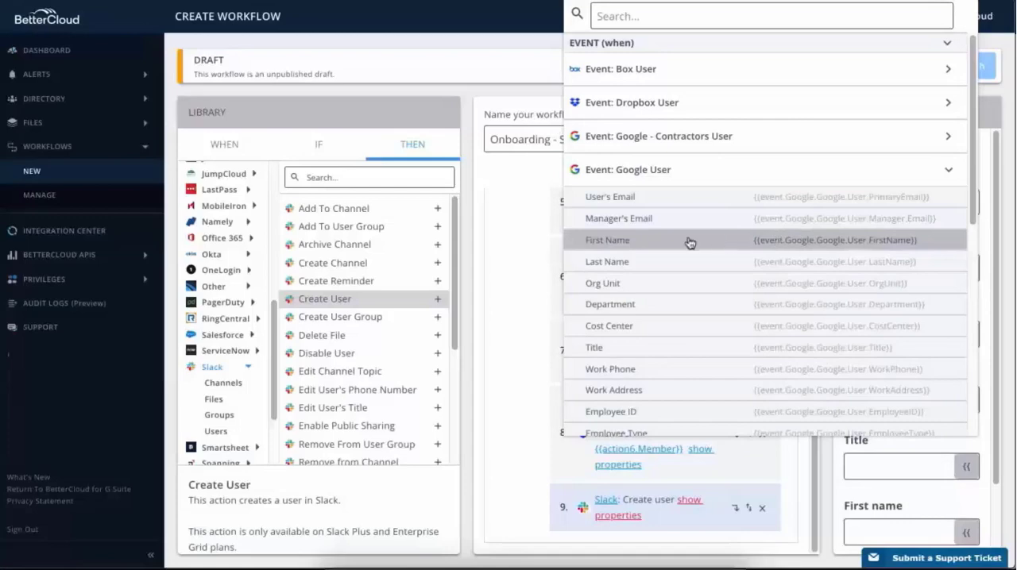
click(634, 240)
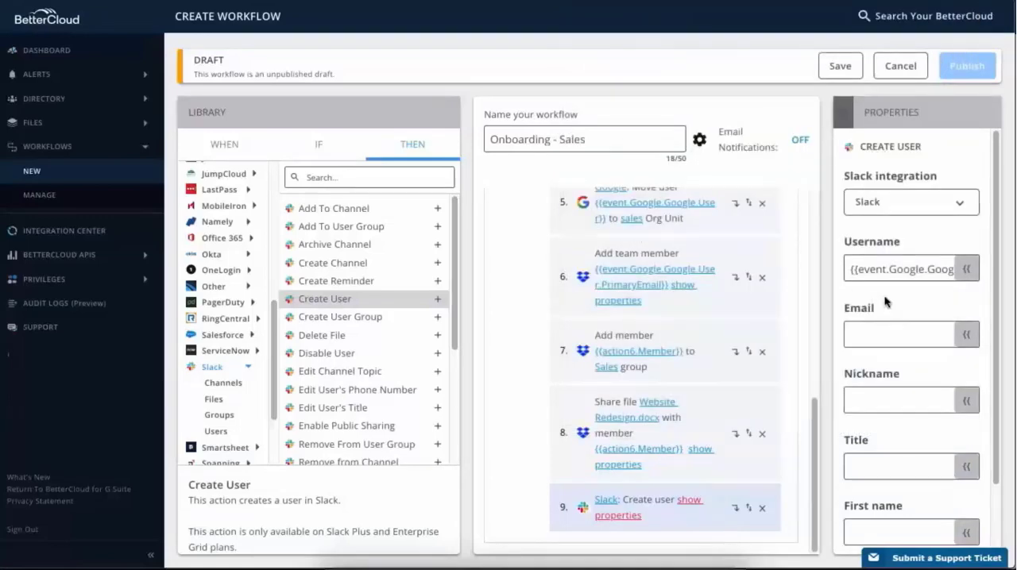
text(.User.FirstNam)
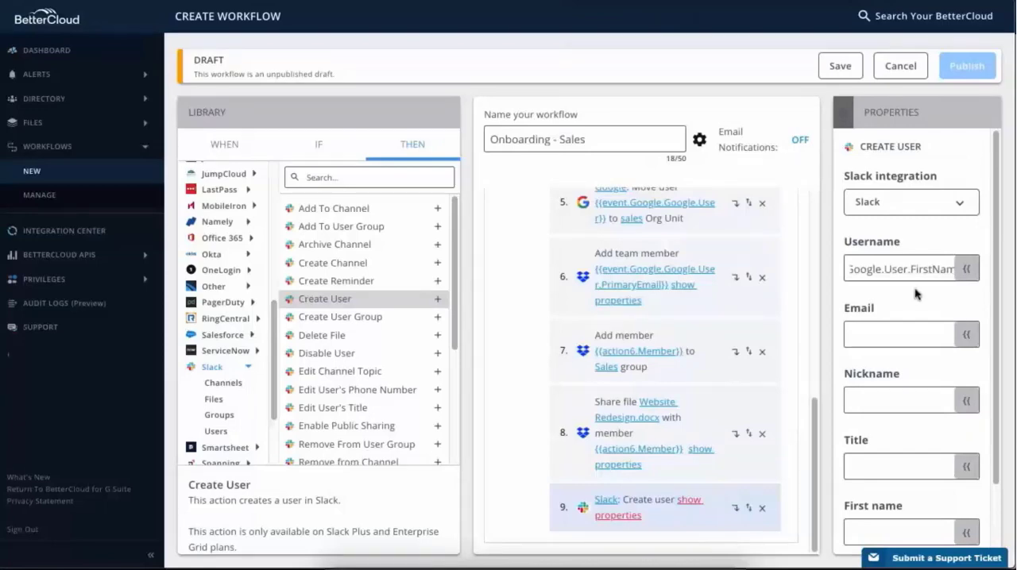
click(965, 270)
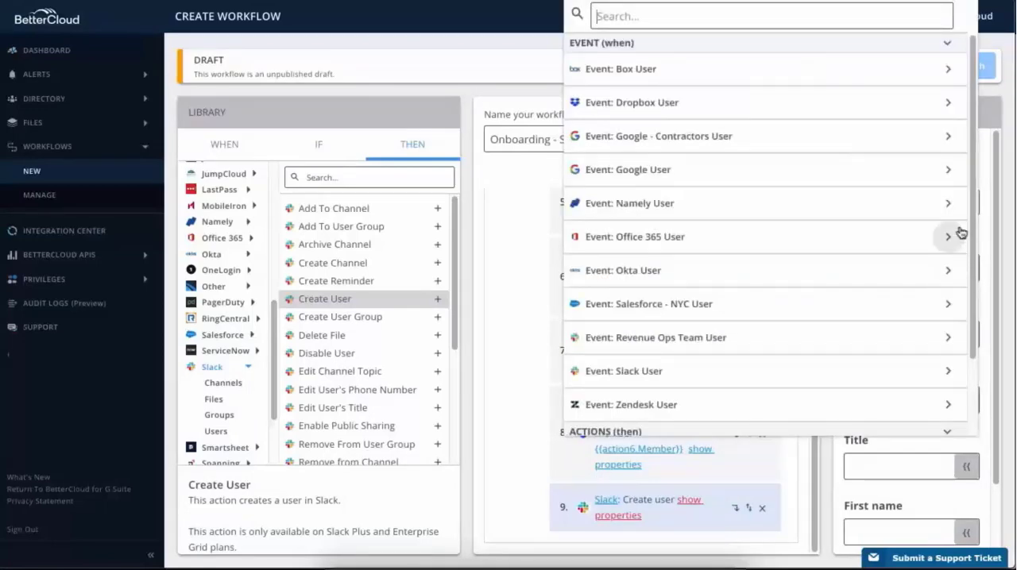
click(949, 172)
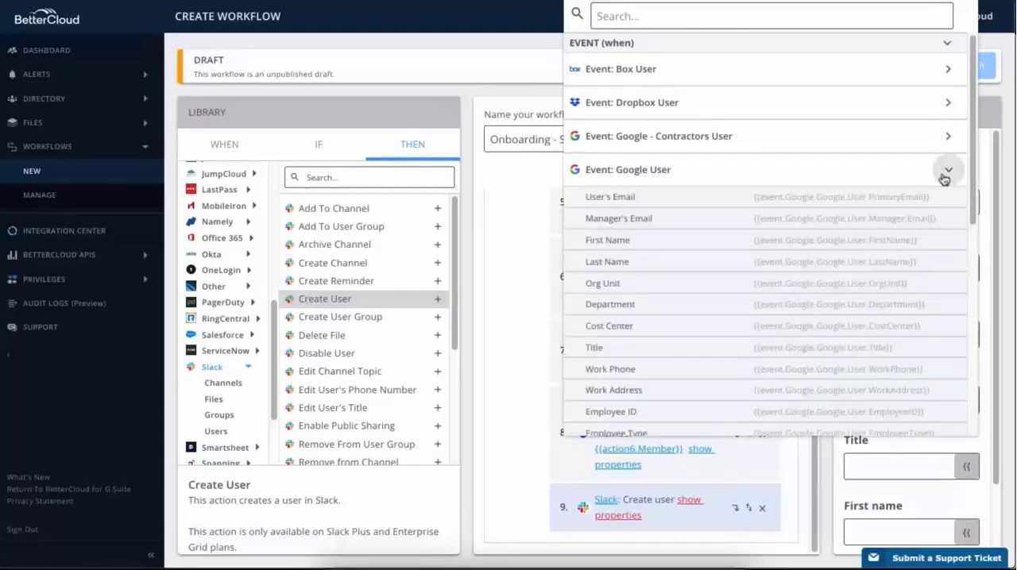
click(633, 263)
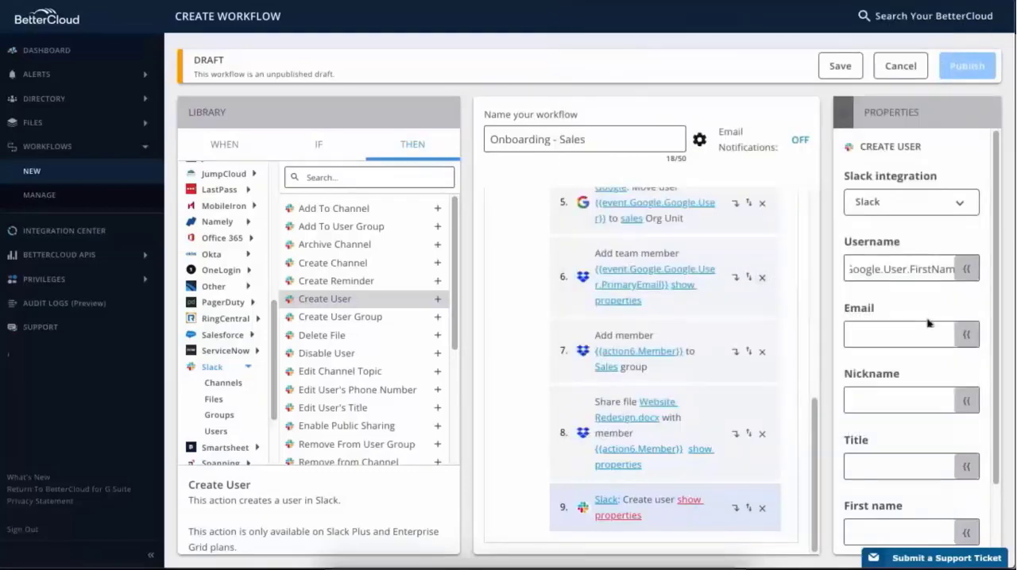
- Fill the Slack user's email with the Google event's User's Email variable and the title with its Title variable
click(964, 333)
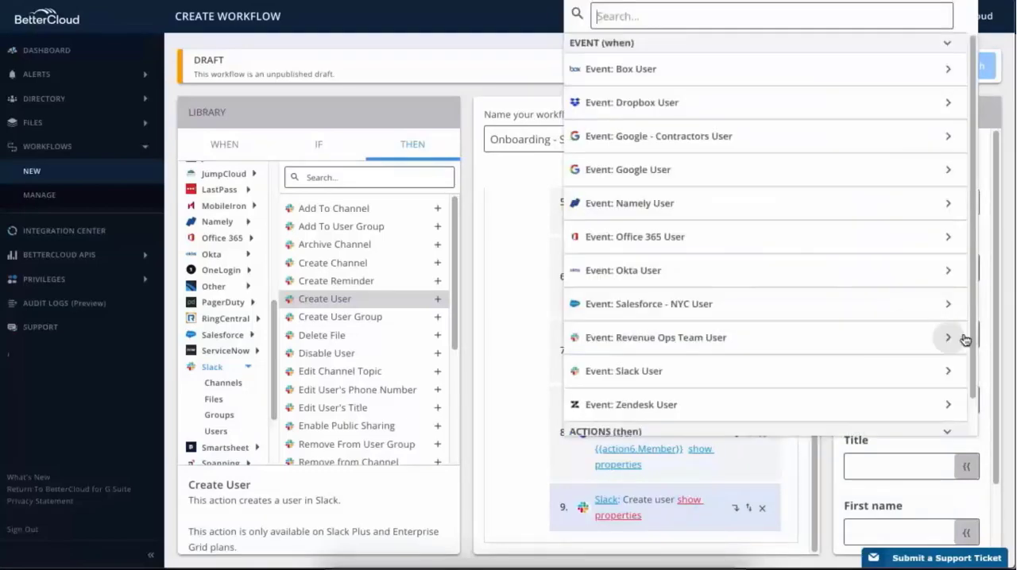
click(948, 170)
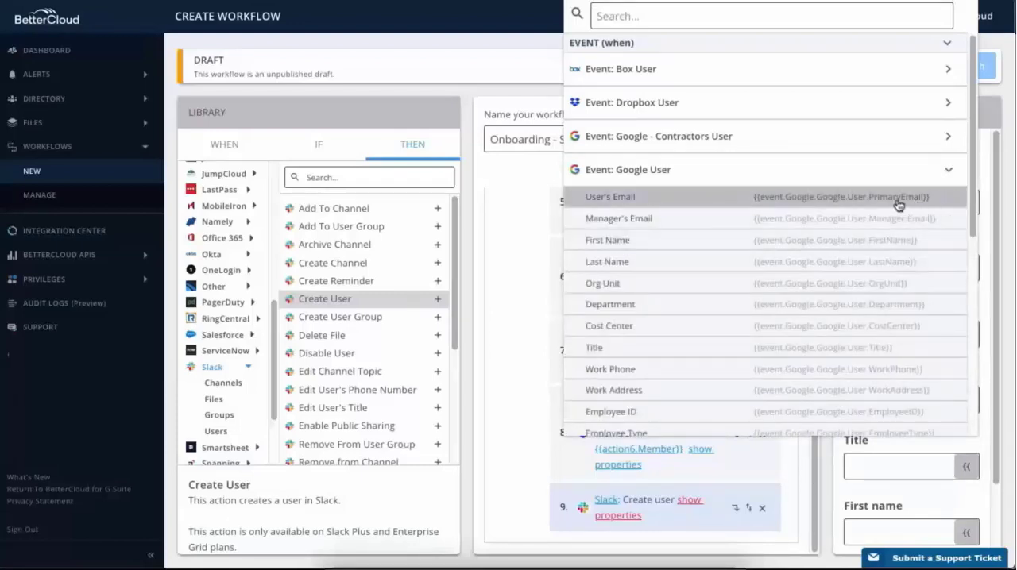
click(640, 200)
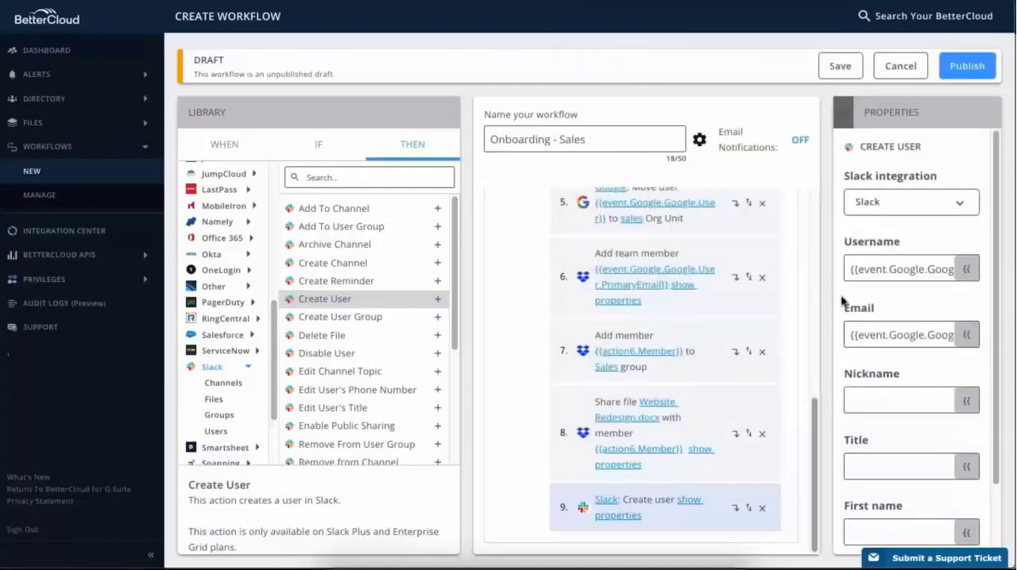
click(956, 463)
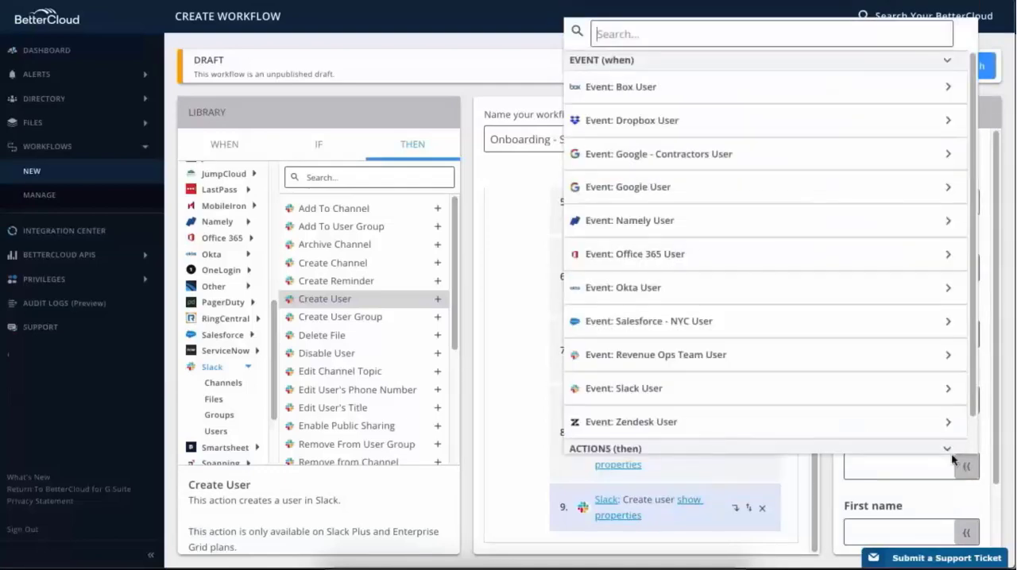
click(951, 191)
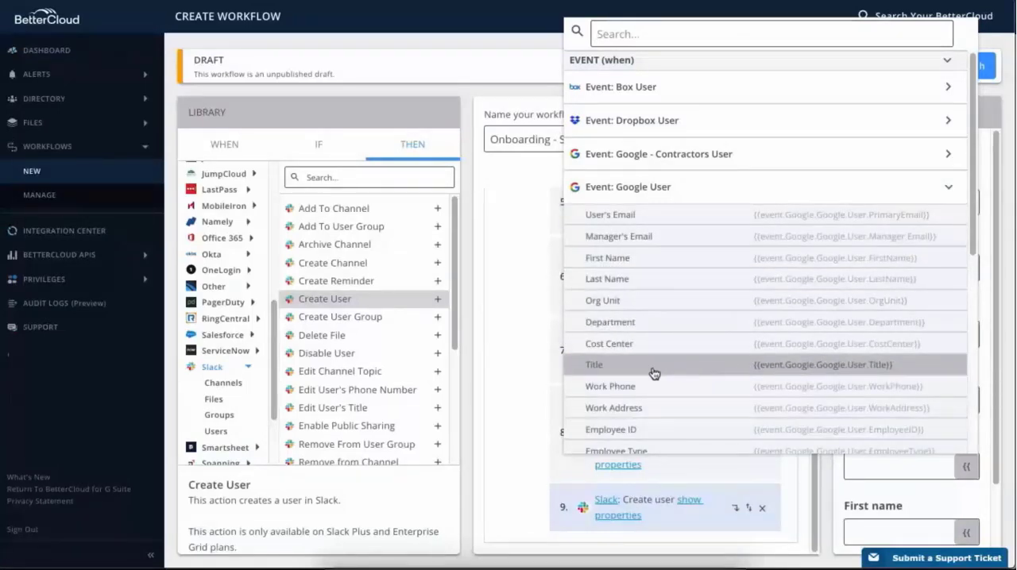
click(609, 368)
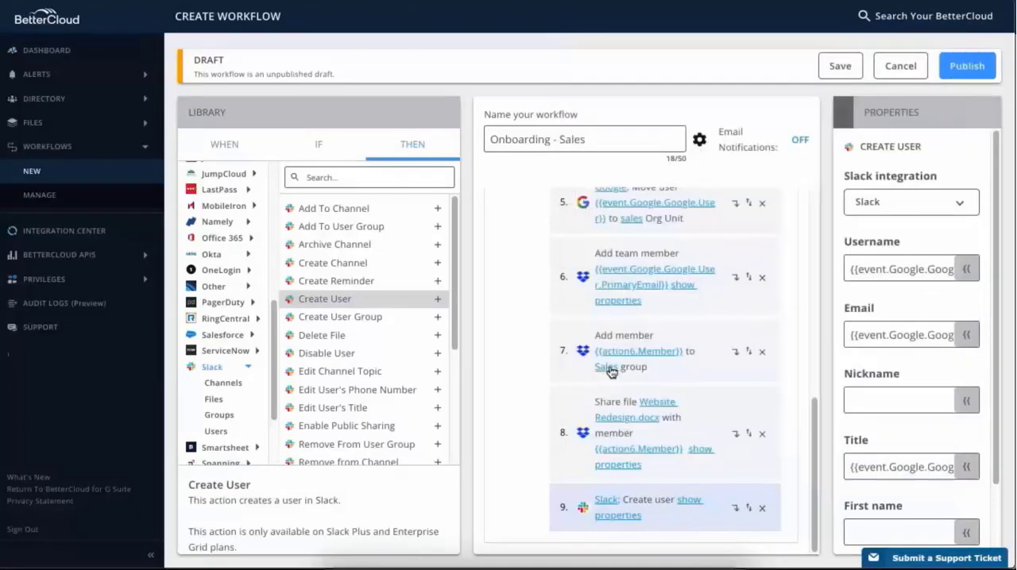
- Set the Slack user's first name and last name to the Google event user's First Name and Last Name variables
scroll(931, 411, down, 2)
scroll(931, 412, down, 1)
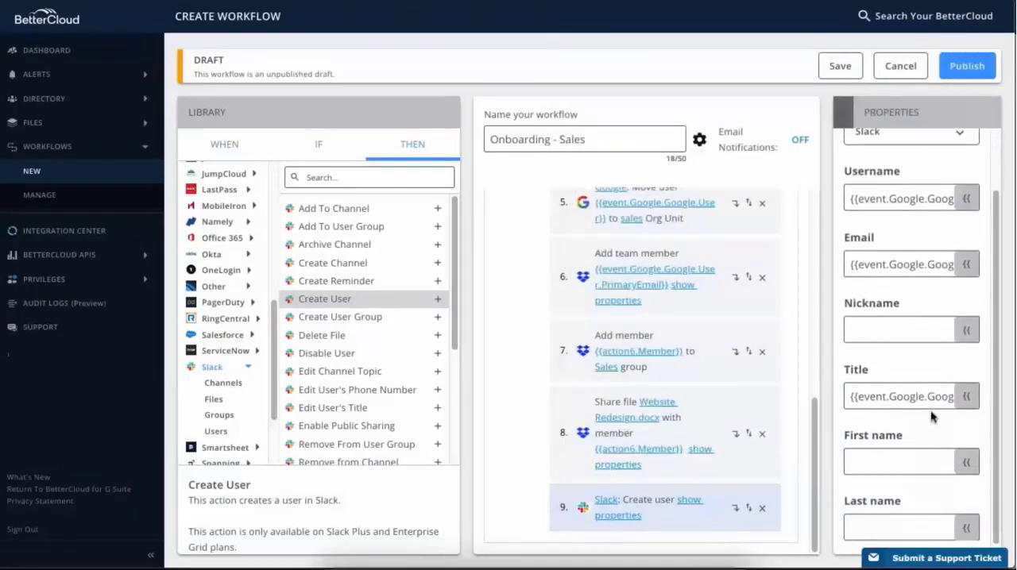
click(963, 453)
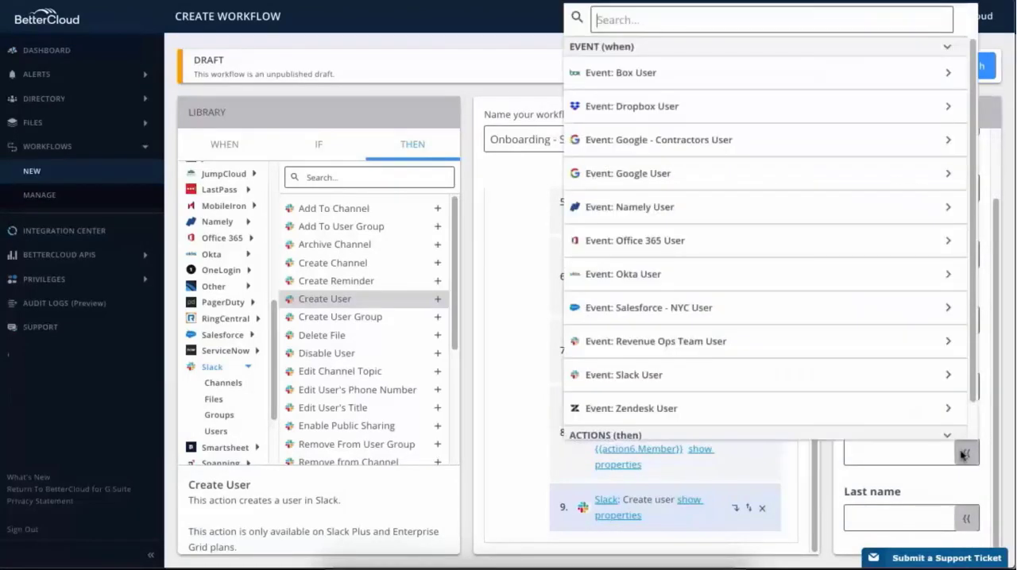
click(947, 179)
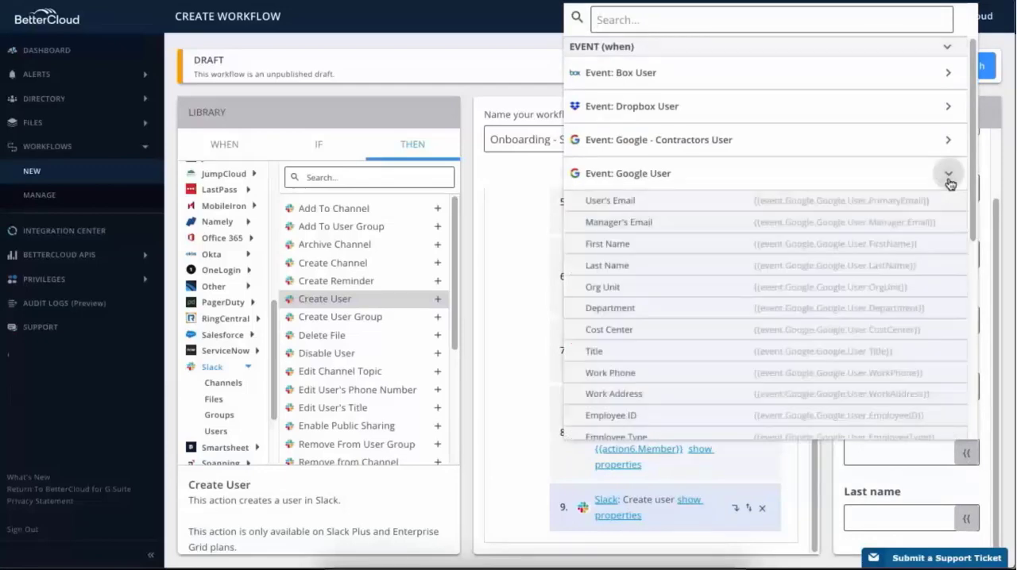
click(639, 251)
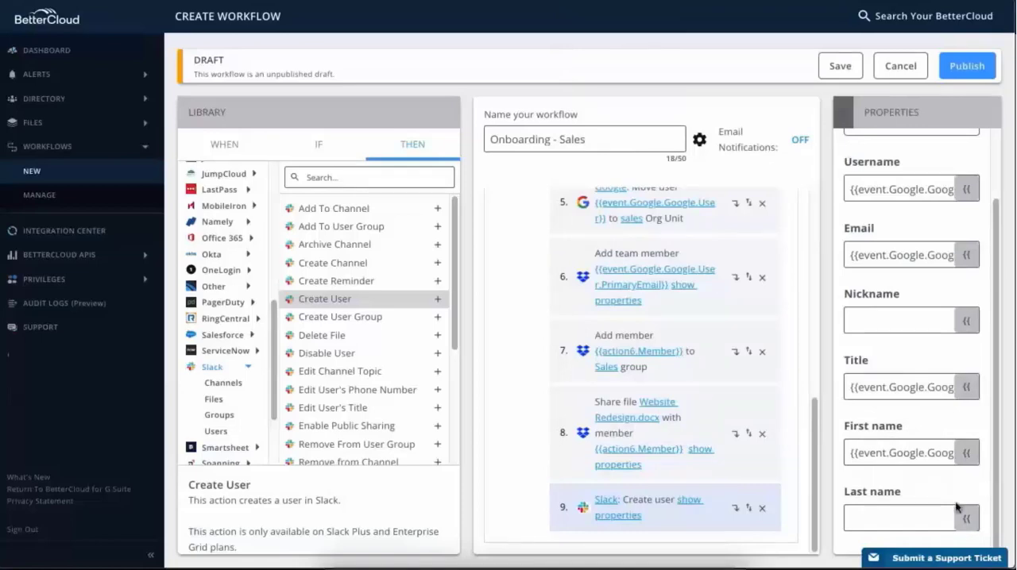
click(967, 520)
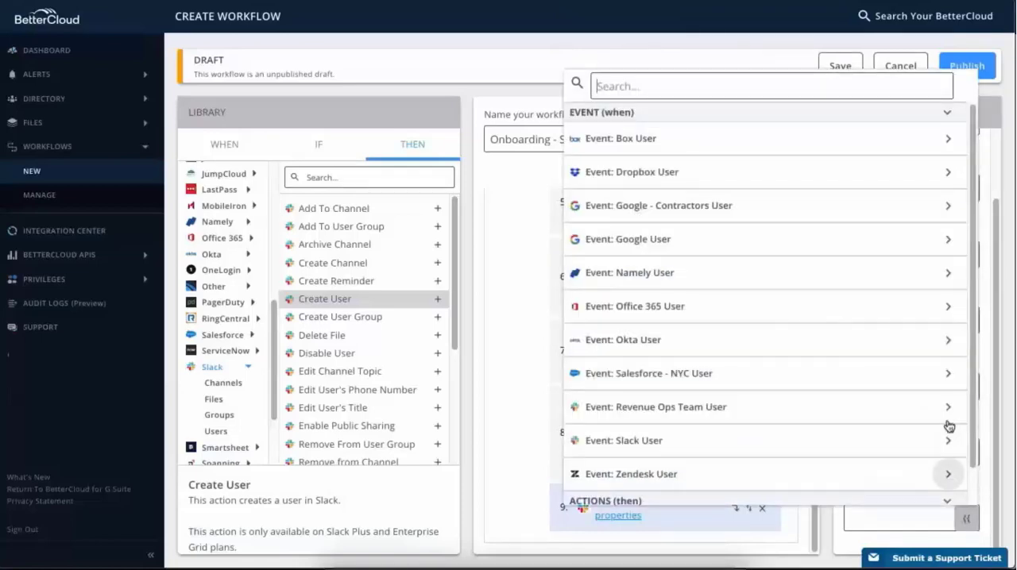
click(947, 240)
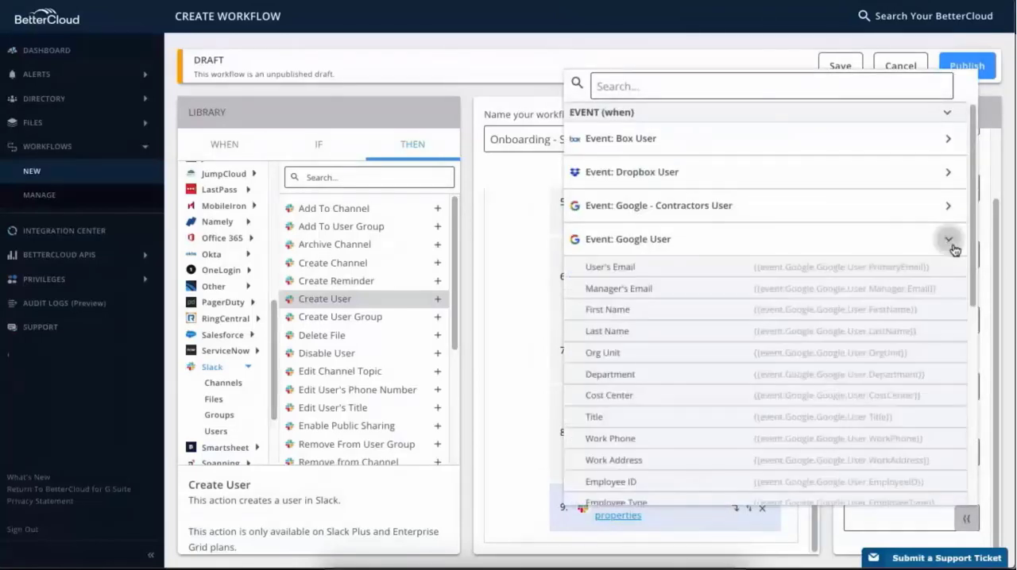
click(633, 340)
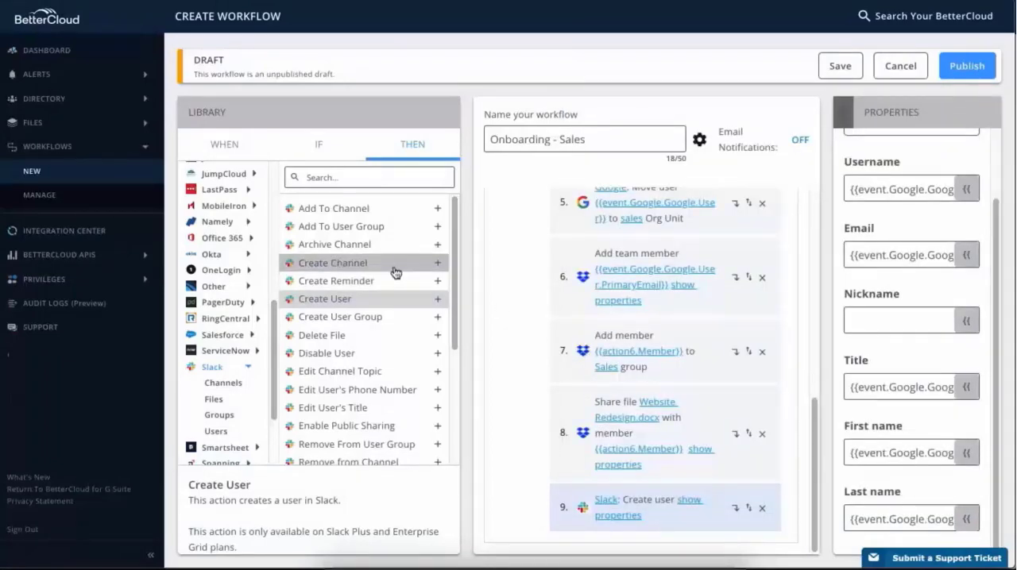
- Add the Slack Add To User Group action as the tenth action and set its integration to Slack
click(438, 228)
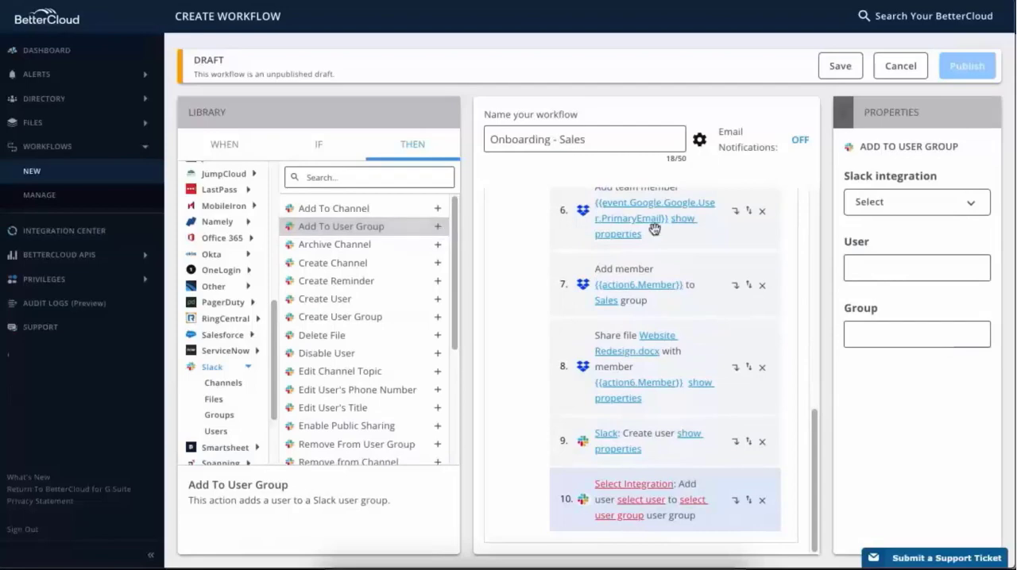
click(967, 205)
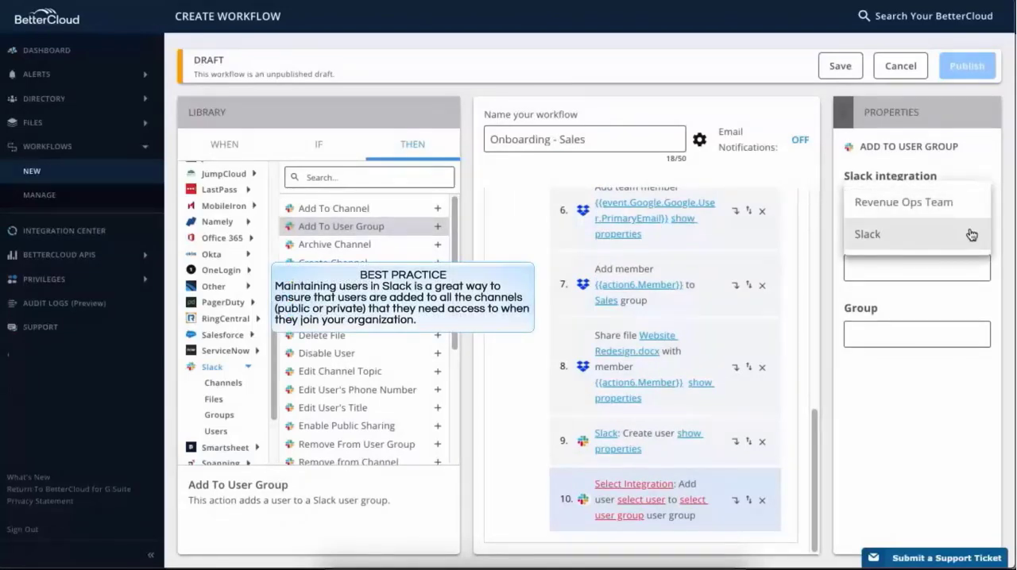
click(971, 234)
- Set the Add To User Group action's user to the User variable from action 9 and its group to Sales
click(974, 267)
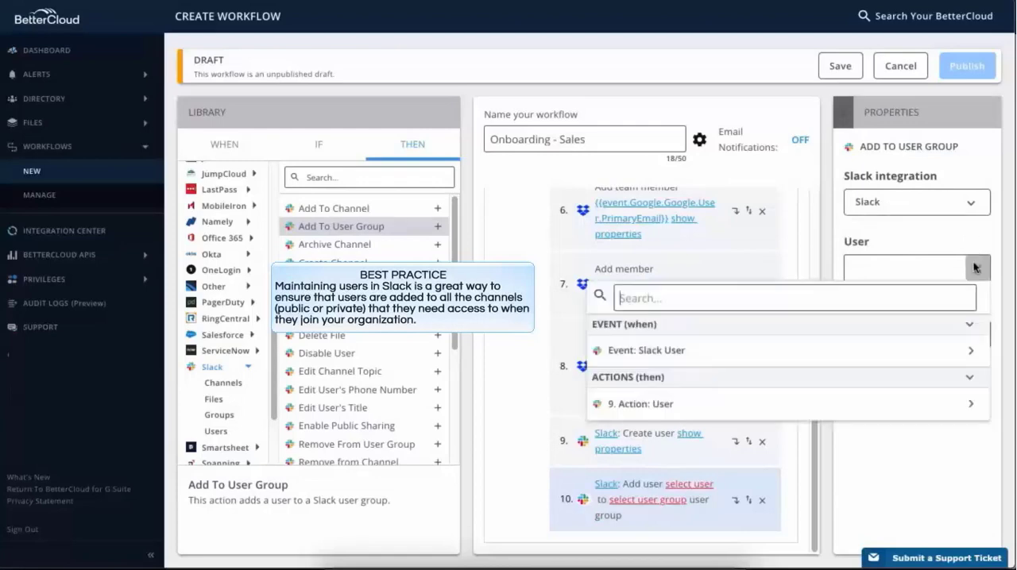
click(970, 405)
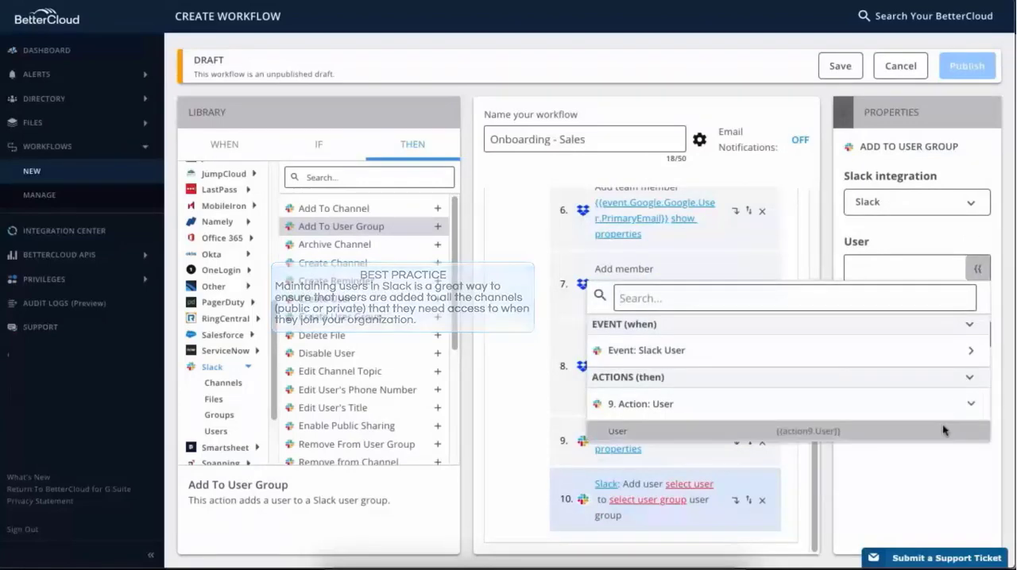
click(944, 430)
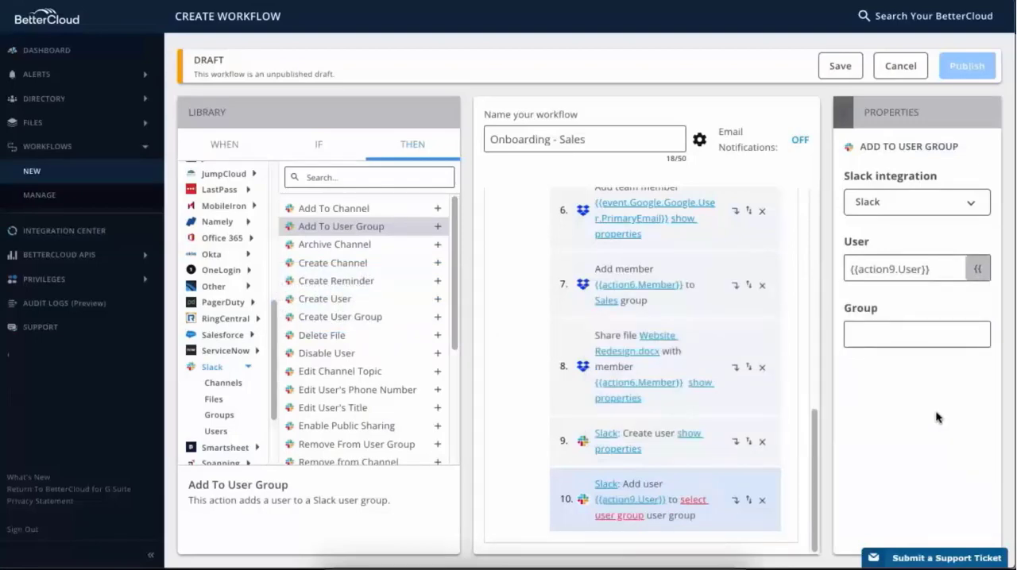
text(Sales)
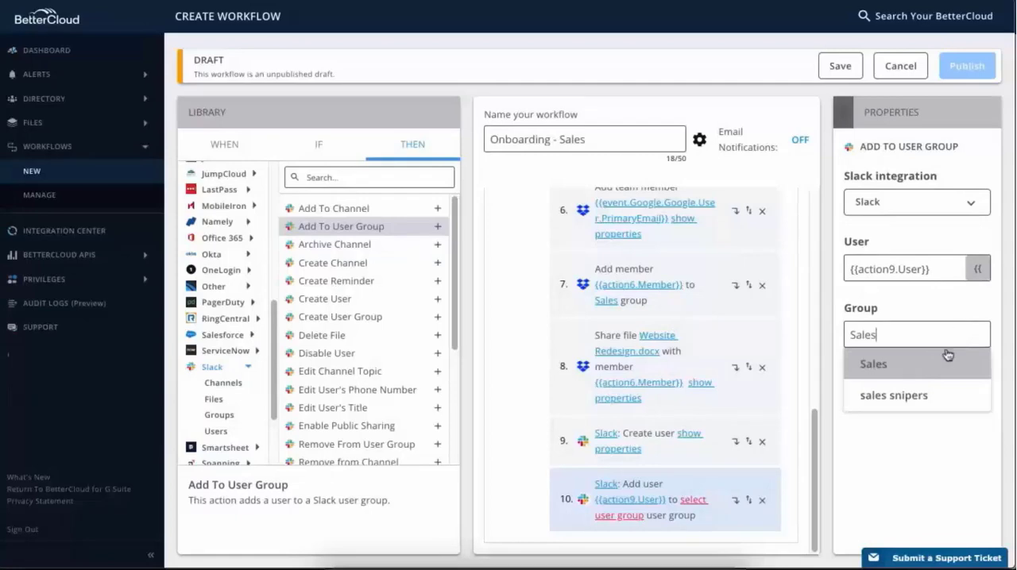
click(878, 376)
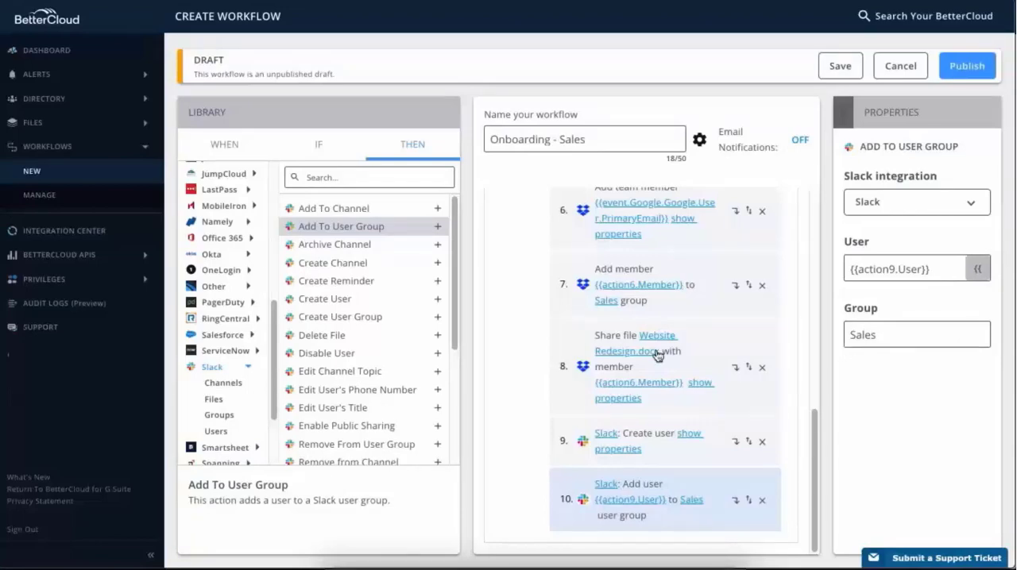
- Add the LastPass Create User action as the eleventh action and set its email to the Google event's User's Email variable
click(249, 368)
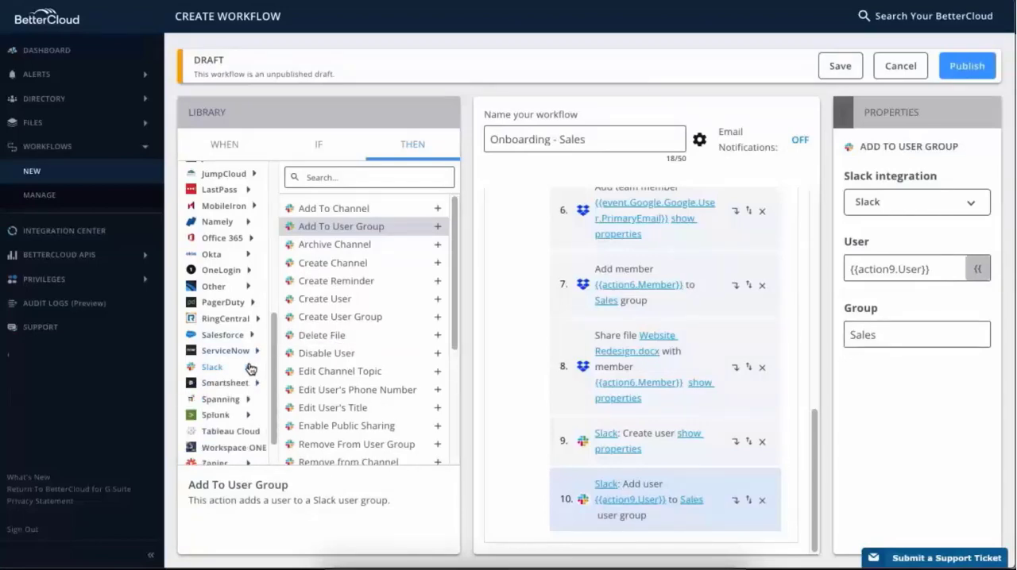
click(249, 190)
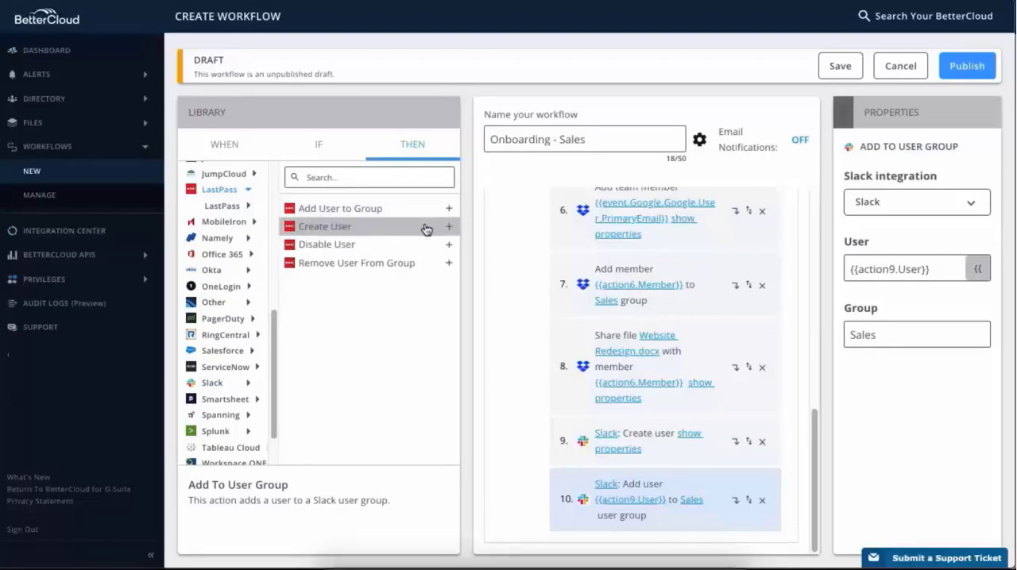
click(449, 230)
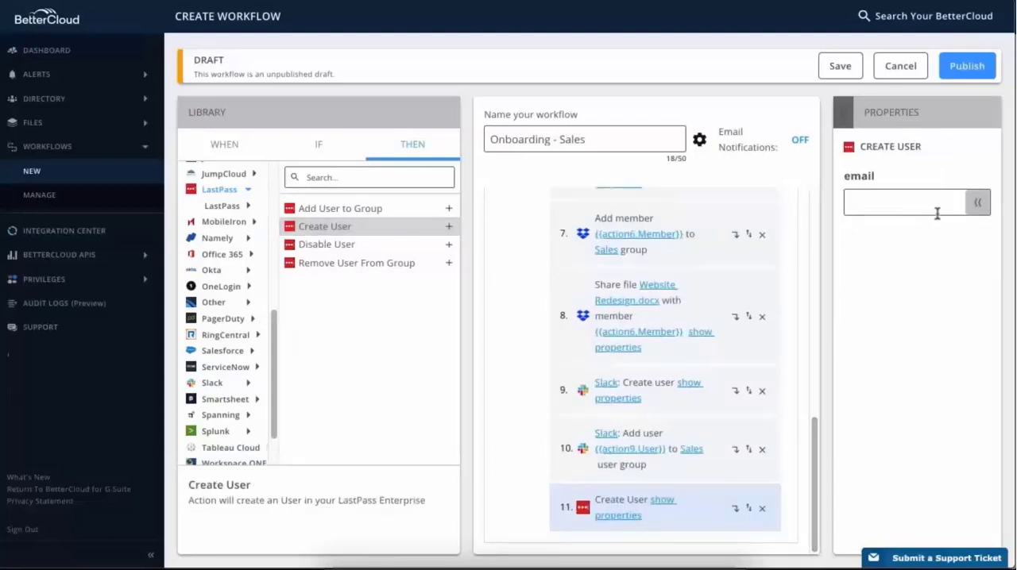
click(977, 204)
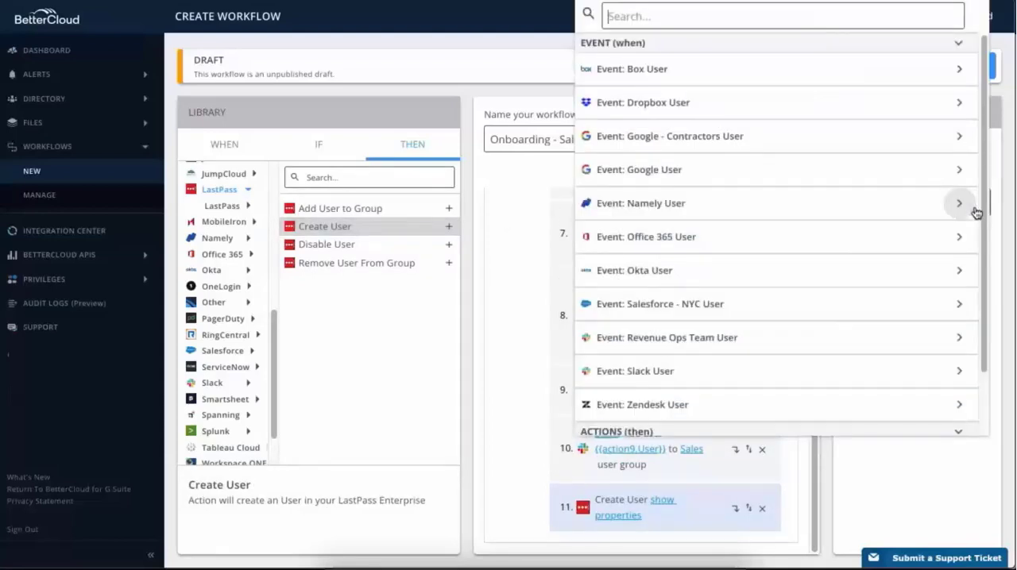
click(960, 171)
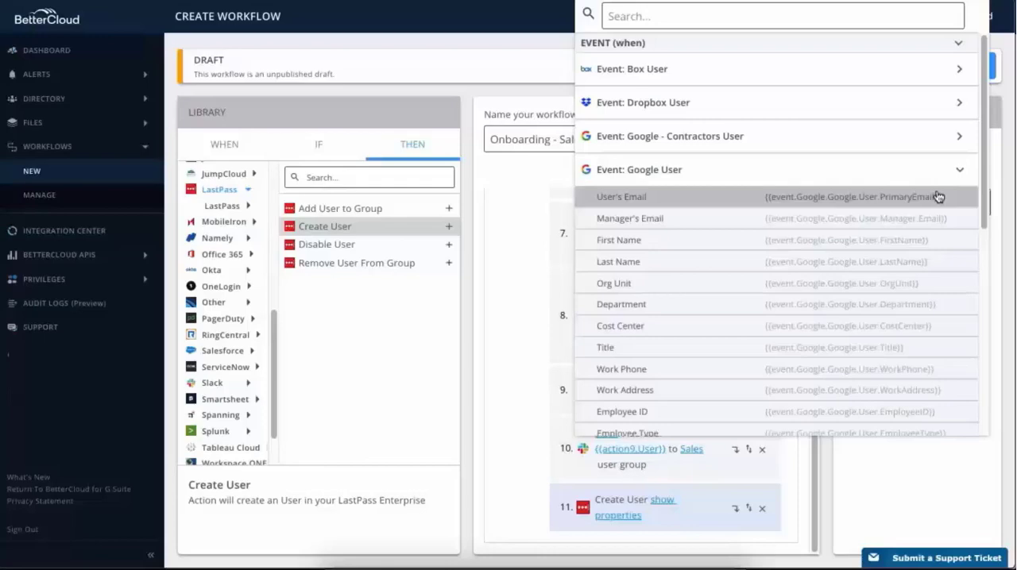
click(938, 197)
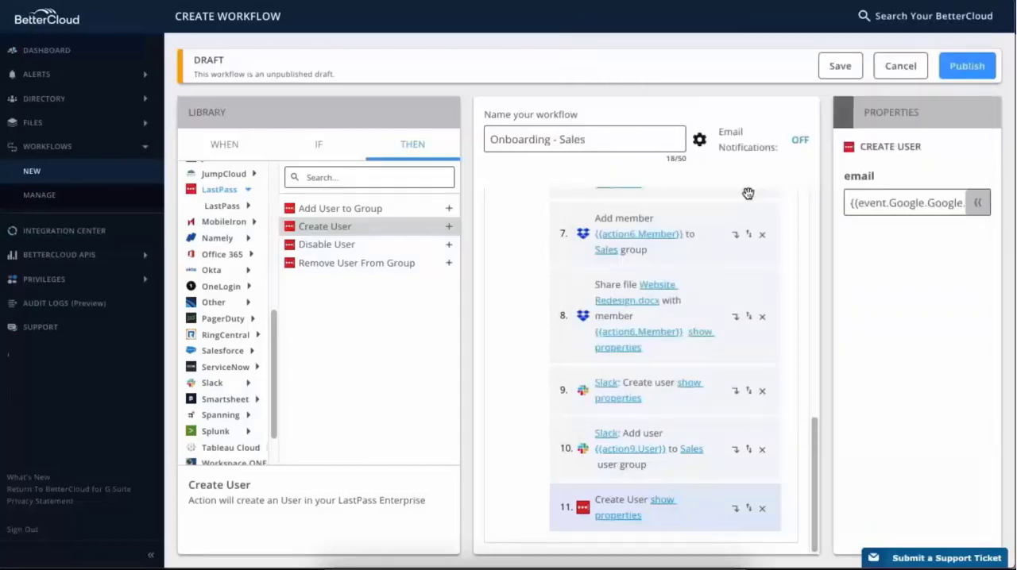
- Add the LastPass Add User to Group action as the twelfth action, with the Google event's User's Email variable and group name Sales
click(449, 208)
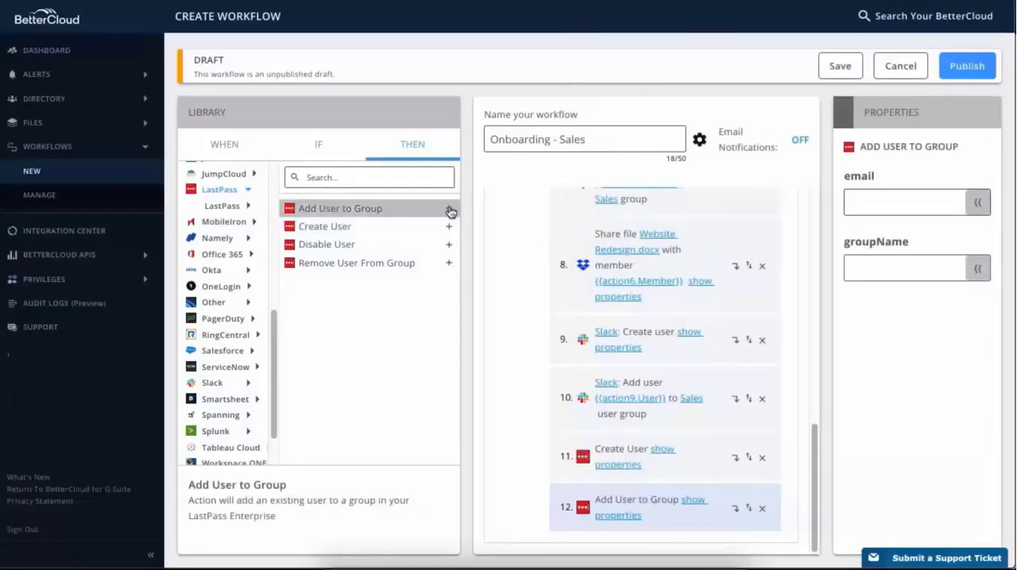
click(974, 205)
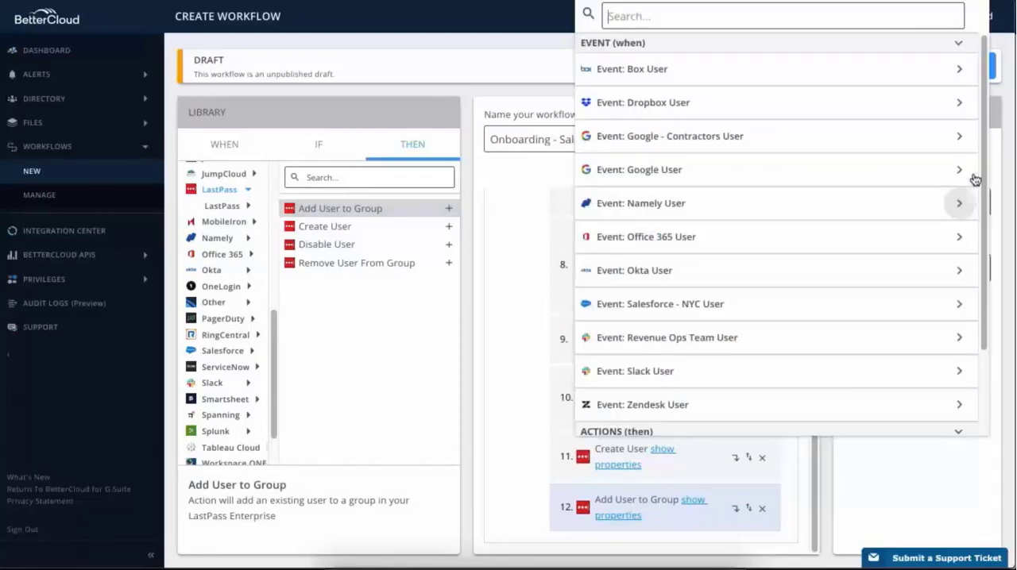
click(963, 171)
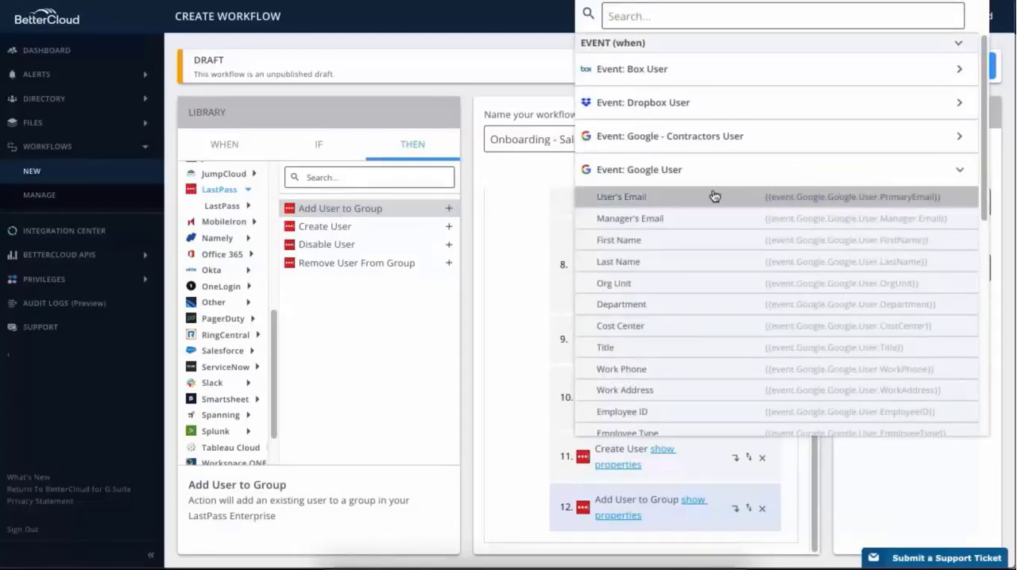
click(657, 205)
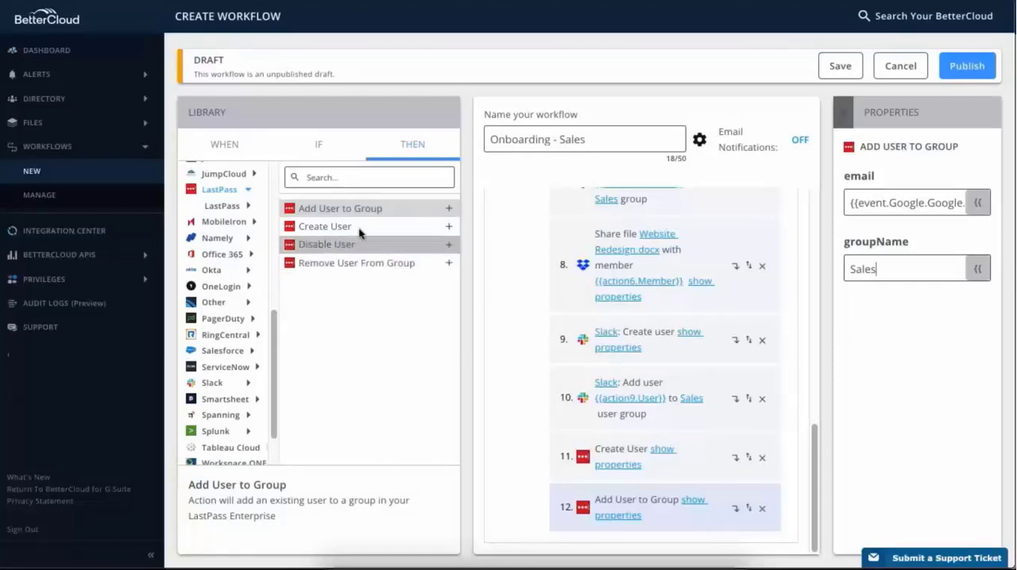
- Add the Jira Grant User Access action as the thirteenth action and set its email to the Google event's User's Email variable
click(247, 192)
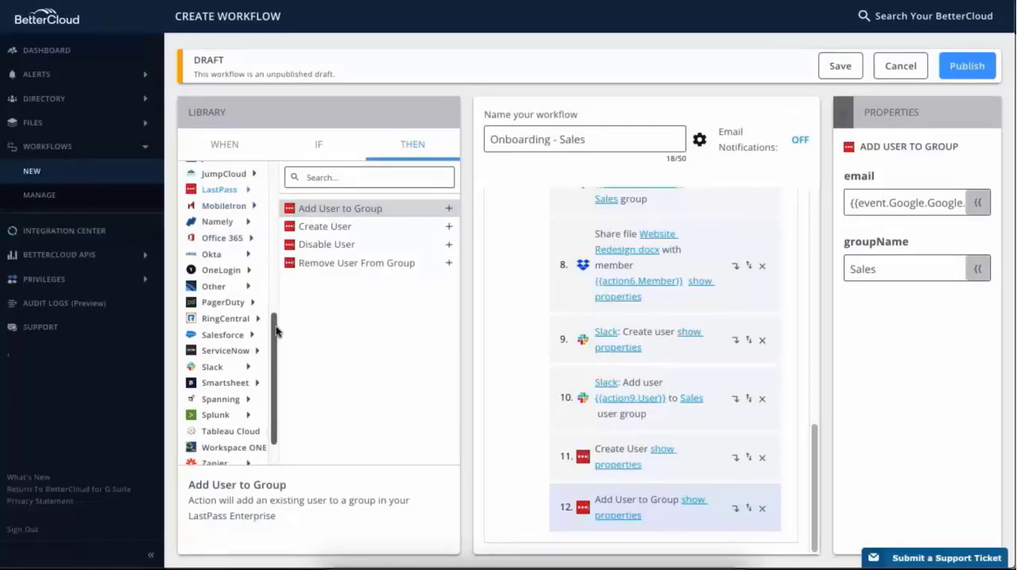
drag(276, 332, 276, 268)
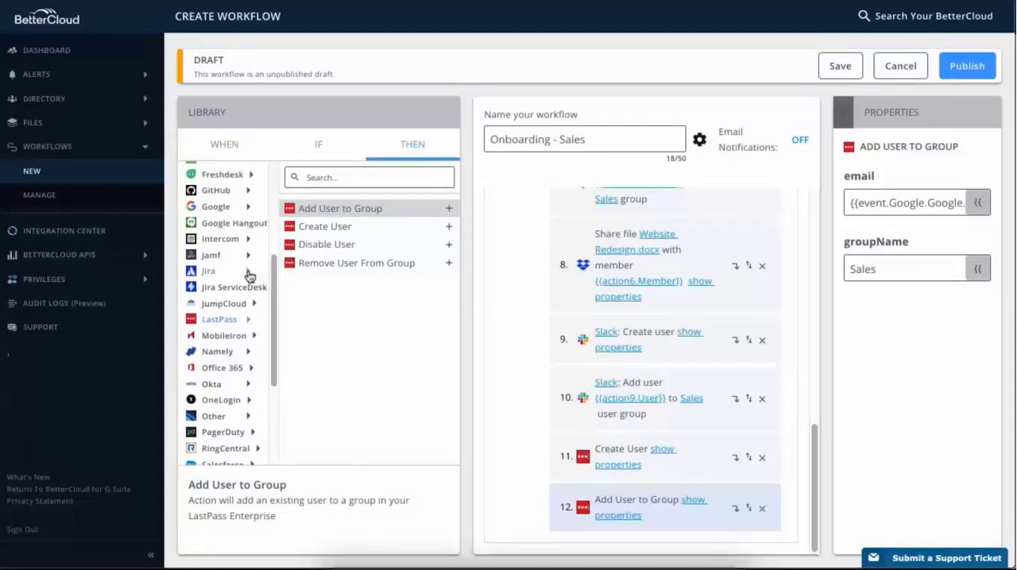
click(249, 273)
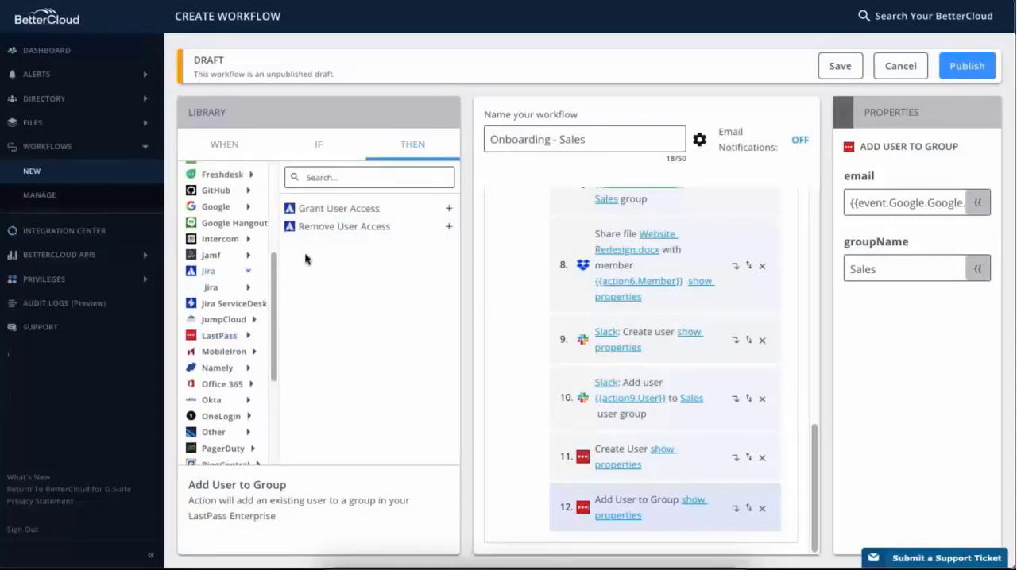
click(448, 209)
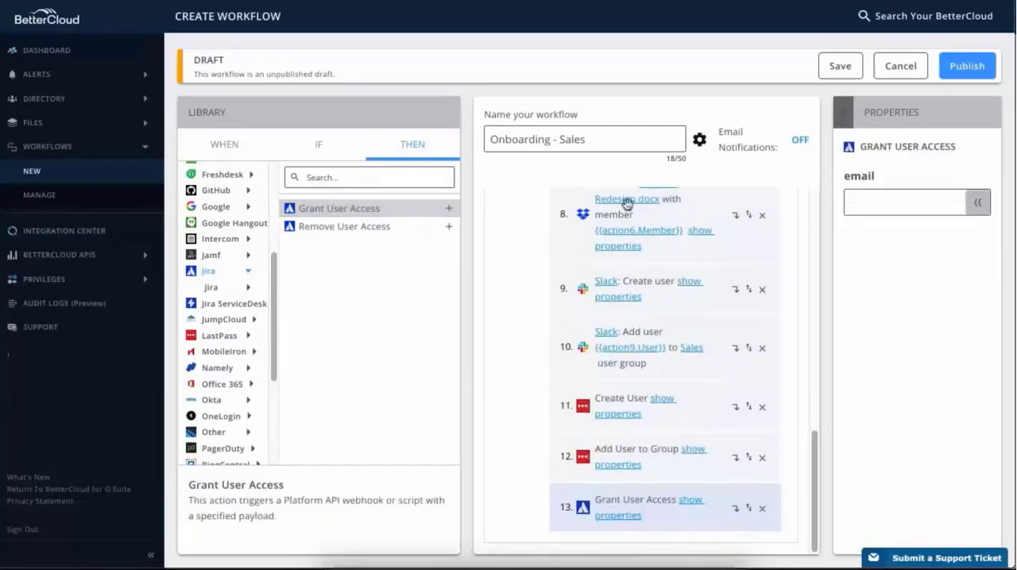
click(977, 203)
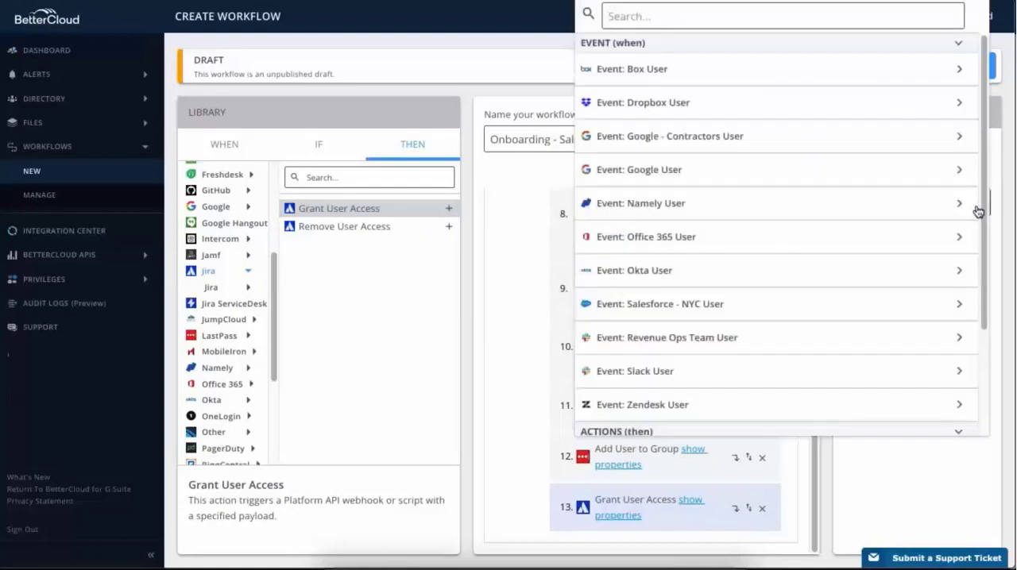
click(959, 169)
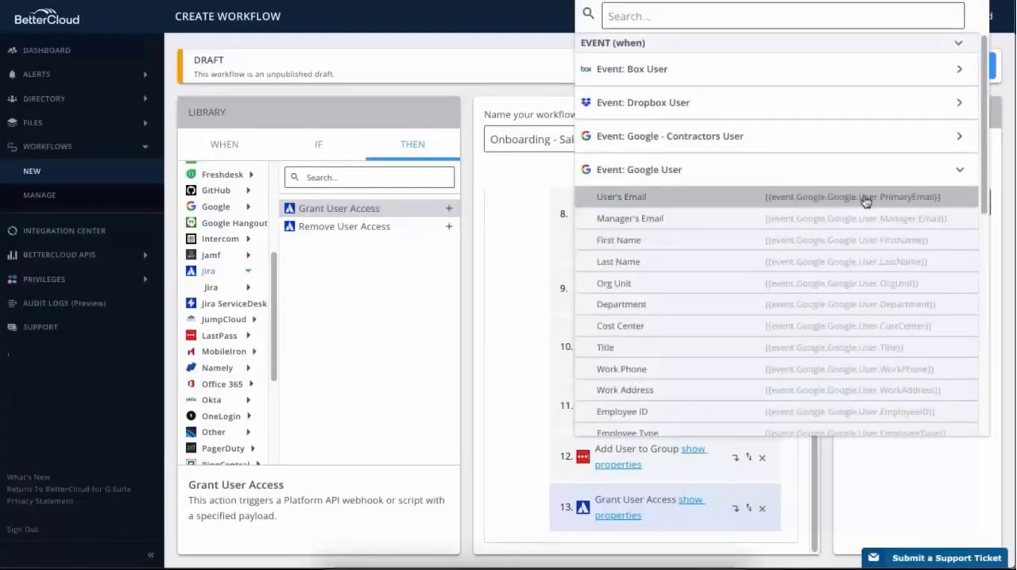
click(653, 204)
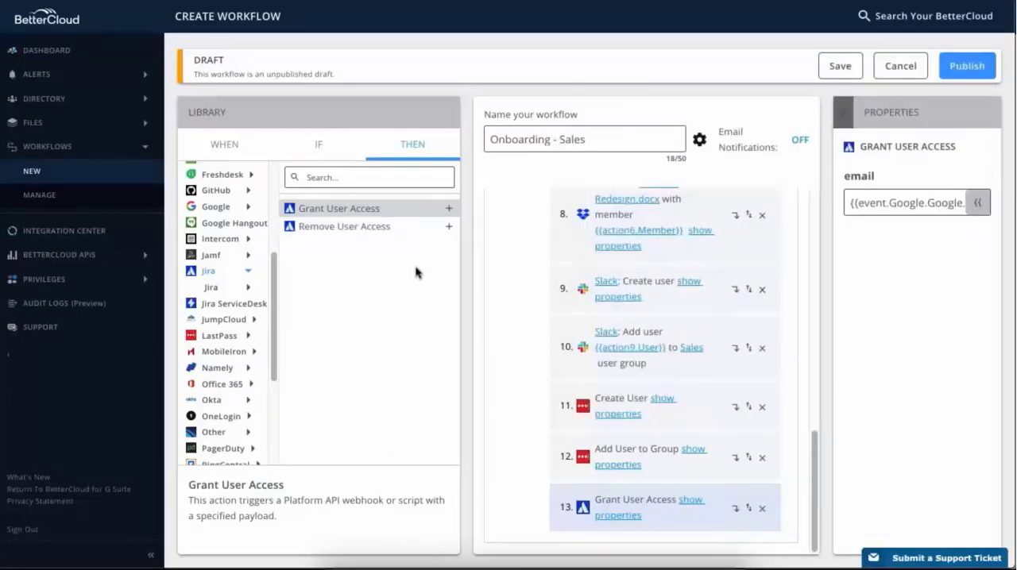
- Add the Google Send Email To User action as the fourteenth action, using the Google integration and the event's User variable as recipient
click(249, 274)
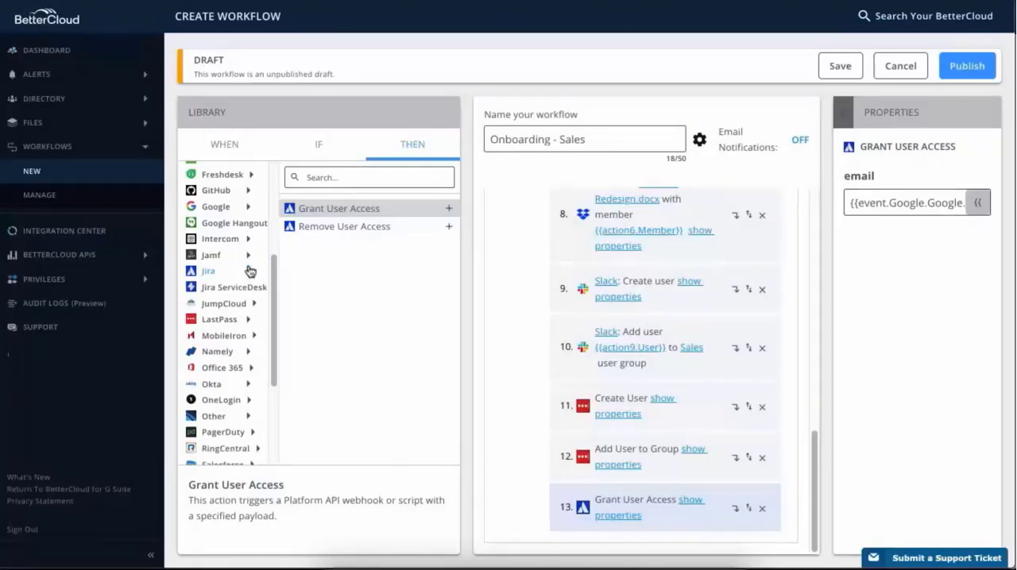
click(249, 209)
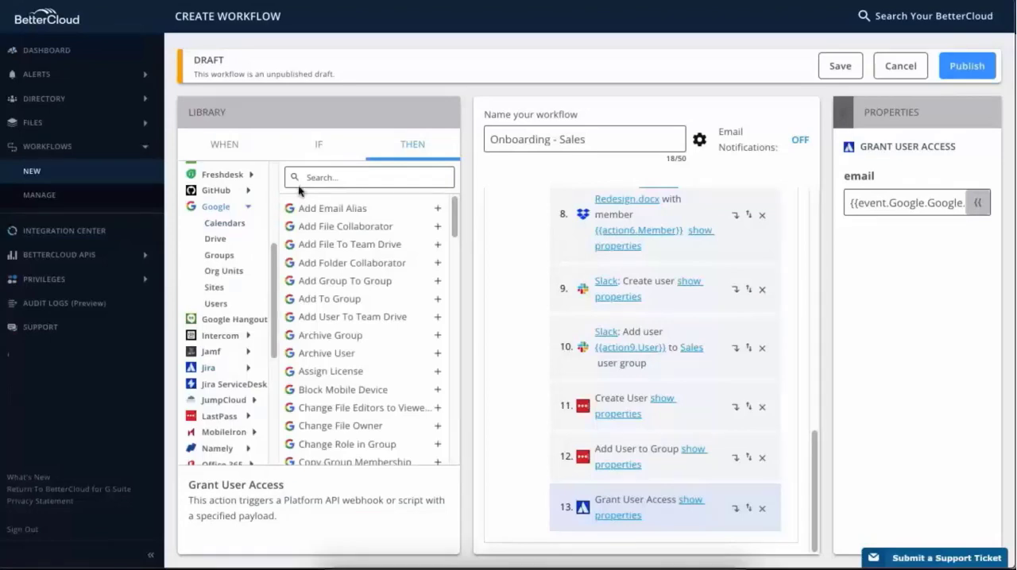
click(350, 176)
text(email)
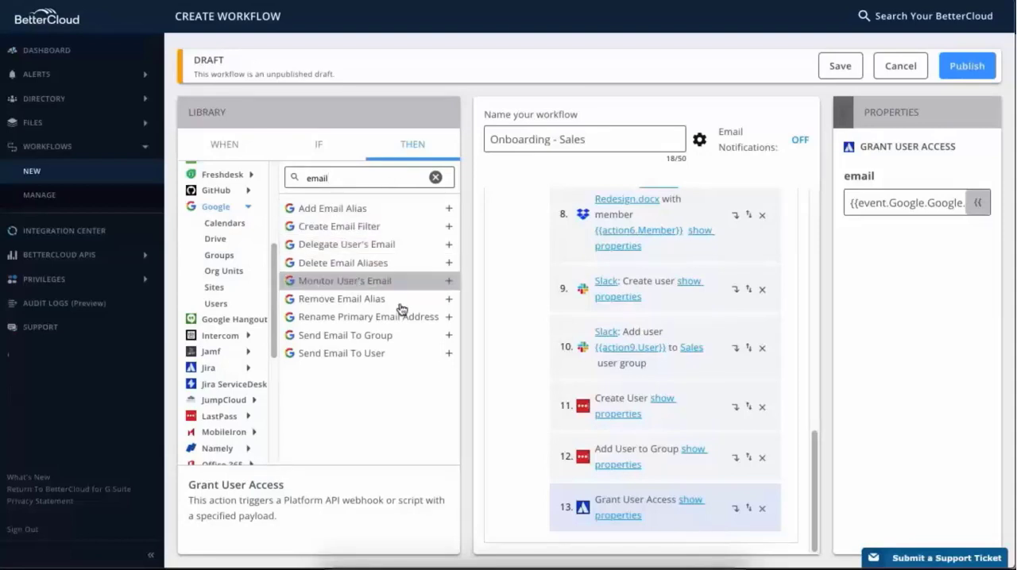
click(449, 355)
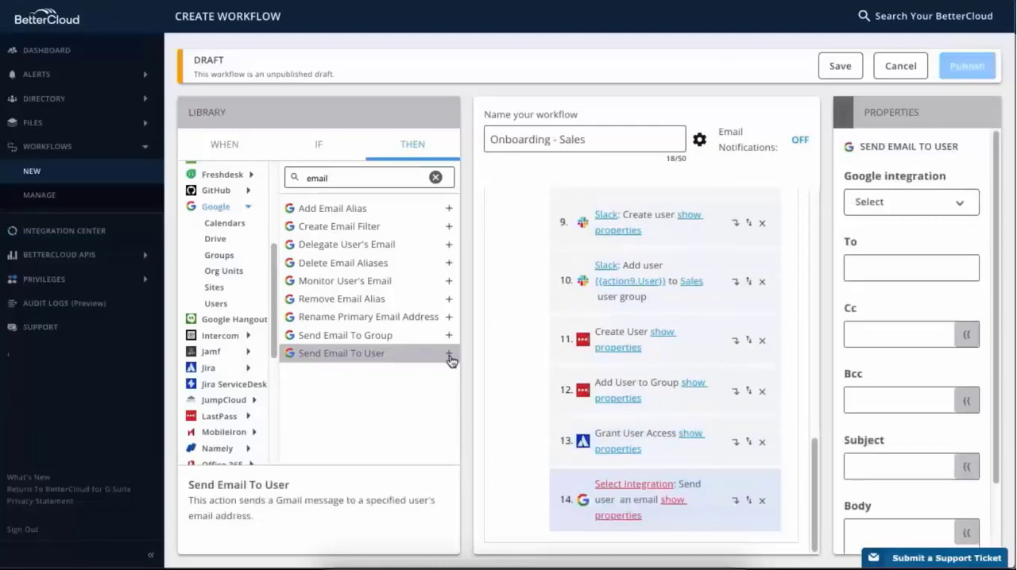
click(961, 208)
click(961, 209)
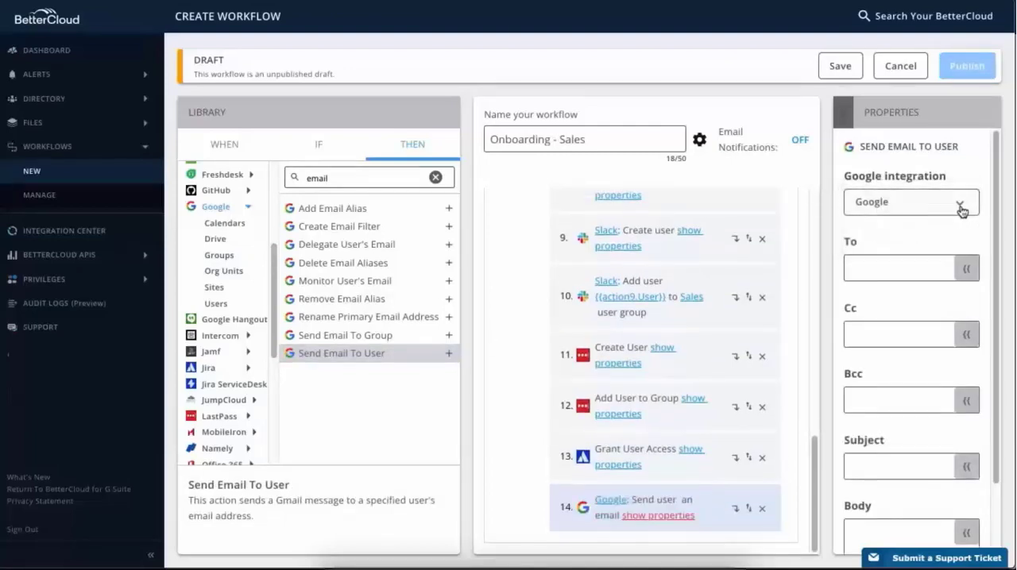
click(966, 269)
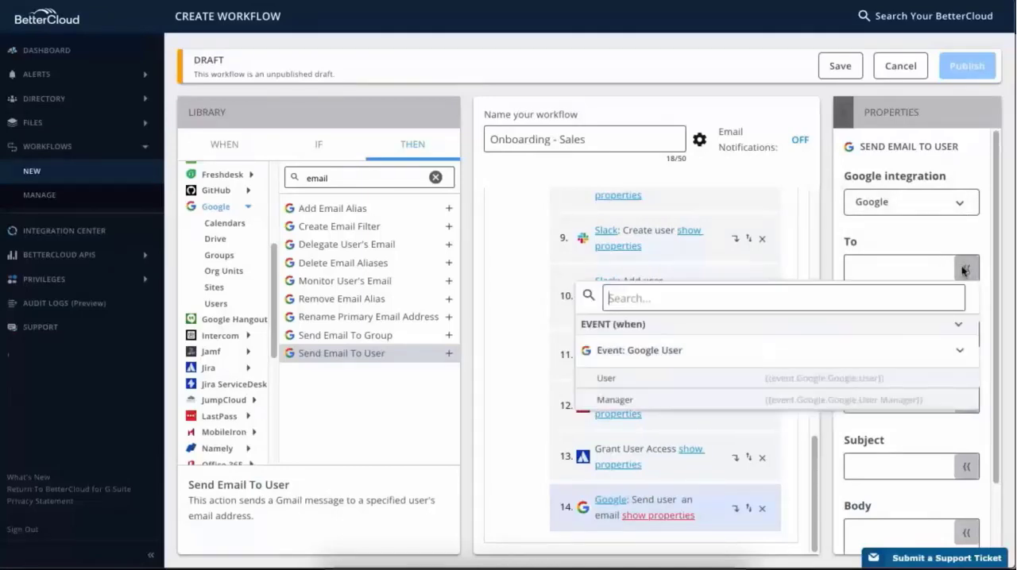
click(939, 379)
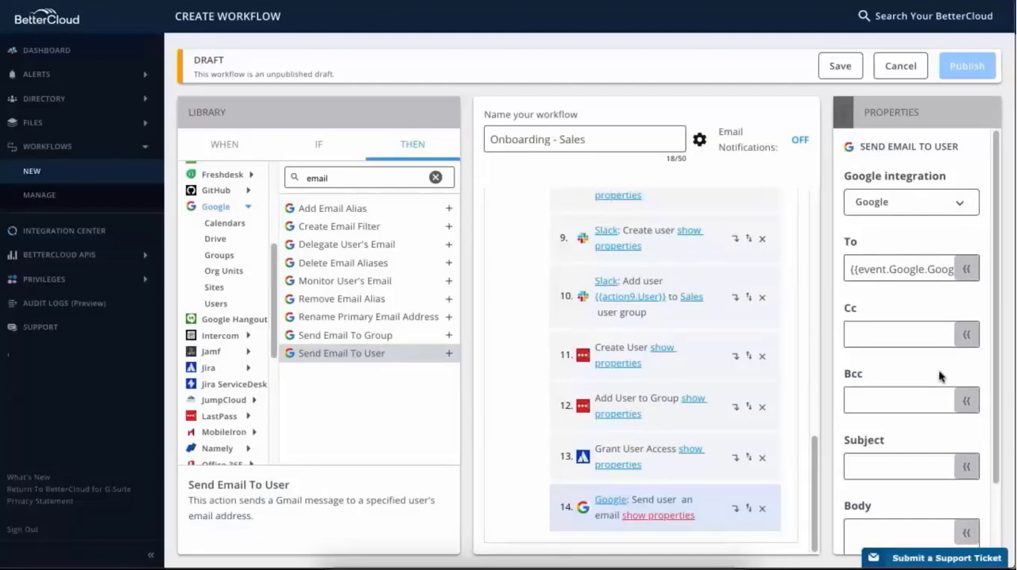
- Set the email's subject to "Welcome!" and its body to "Welcome to the organization!"
scroll(941, 376, down, 2)
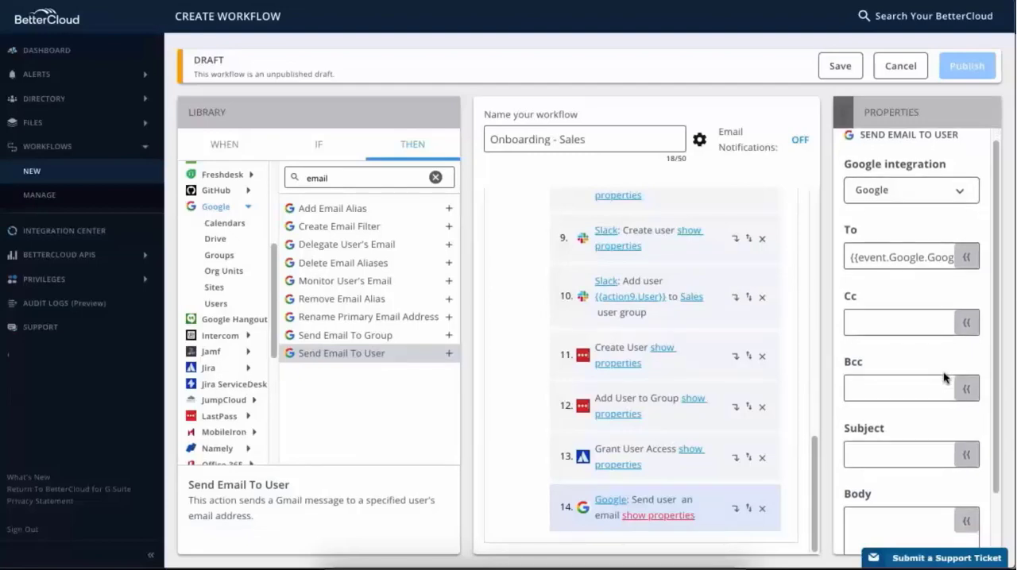
click(945, 388)
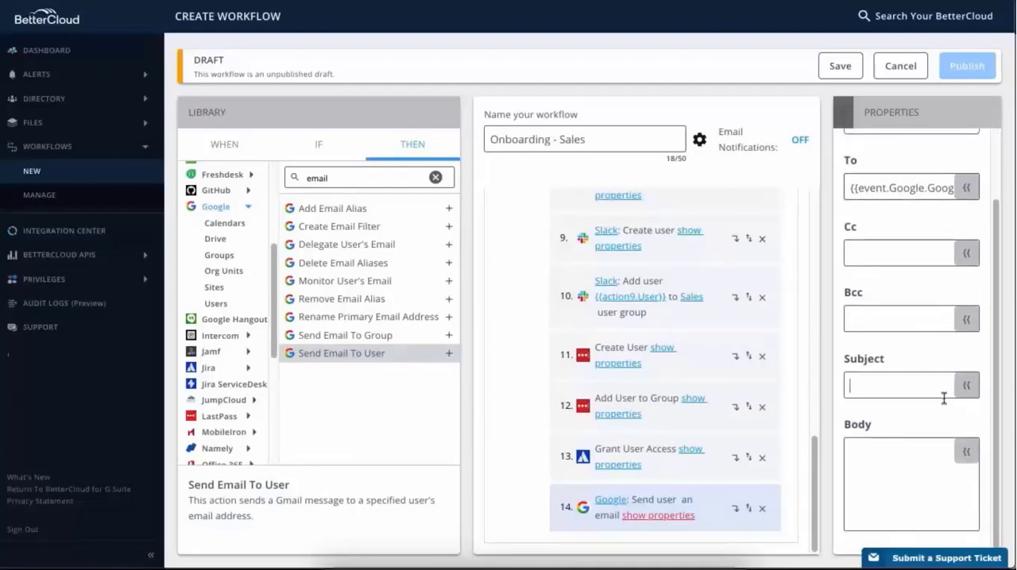
text(Welcome!)
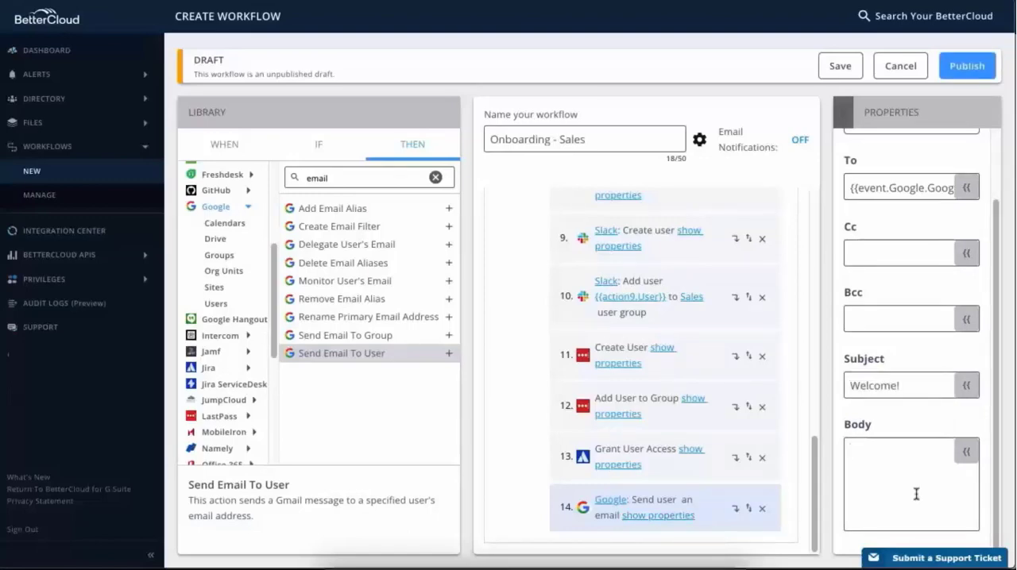
click(916, 494)
text(Welcome to the organization!)
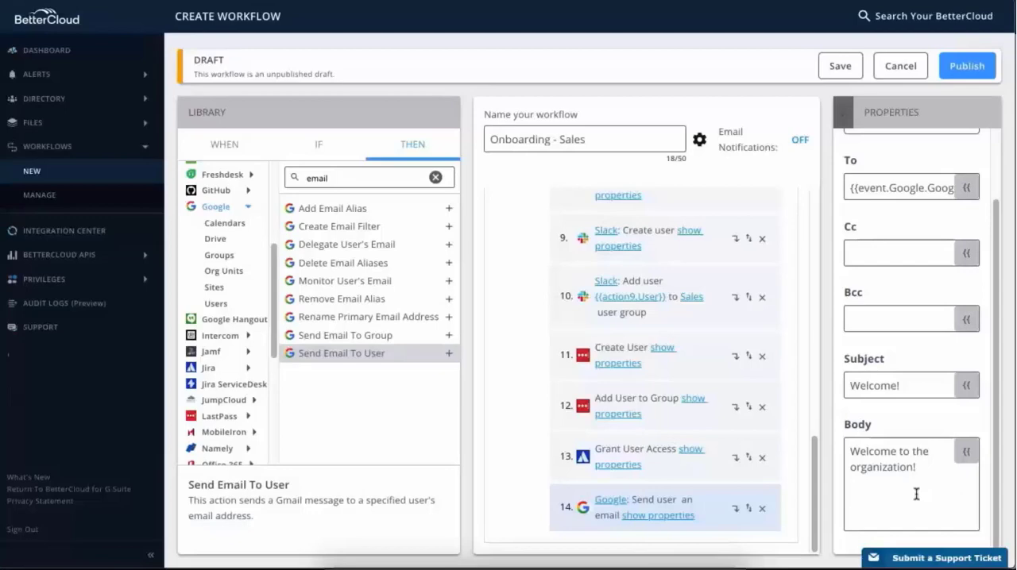
- Examine the variables available for the email body from the Google User event and from actions 6 and 9
click(967, 453)
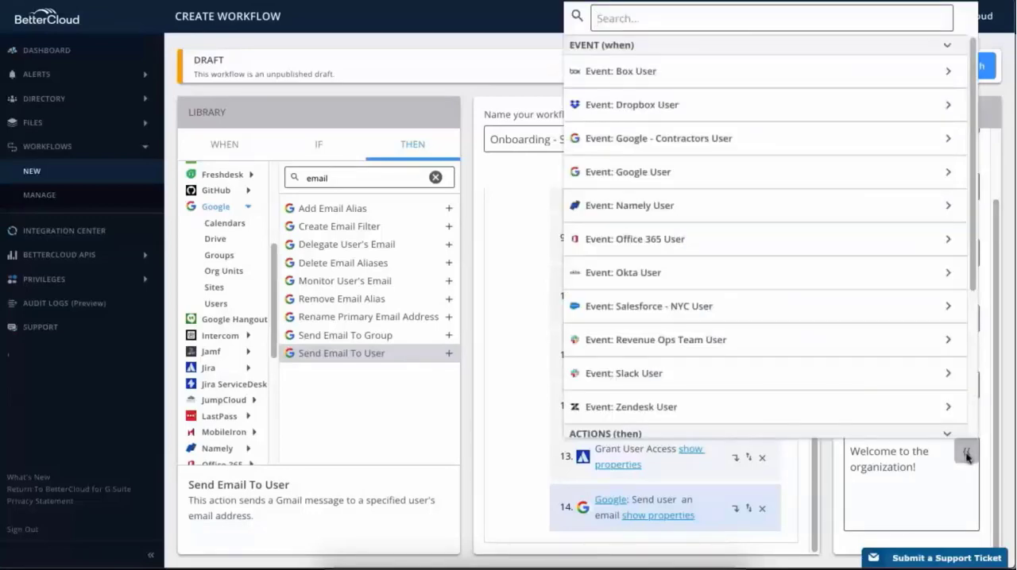
click(948, 172)
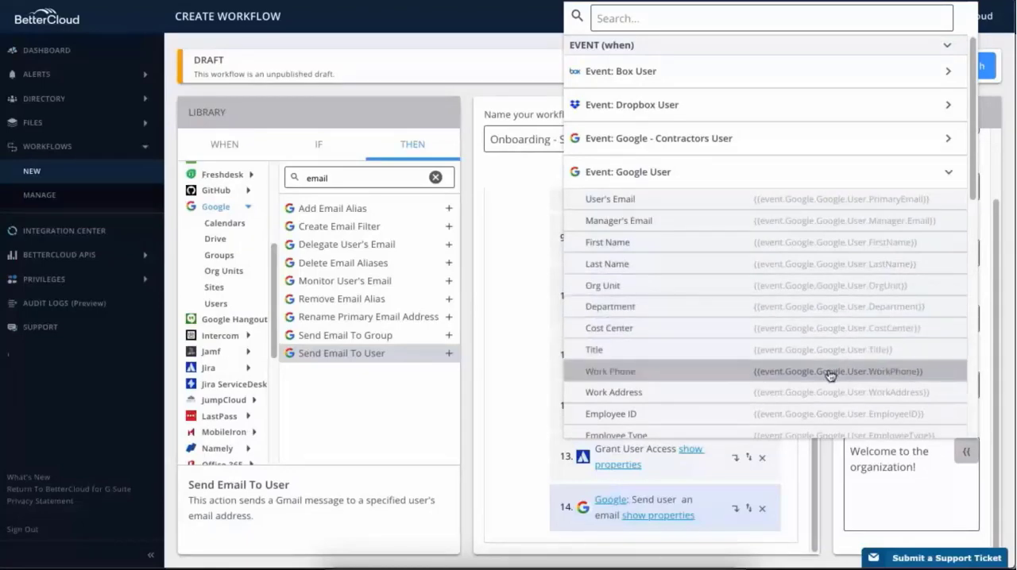
scroll(824, 409, down, 1)
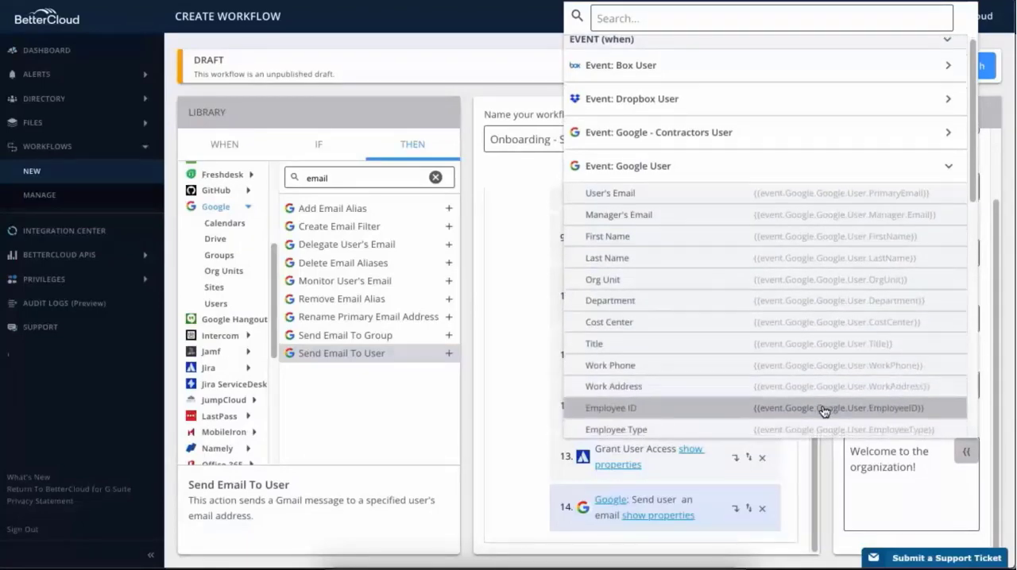
scroll(824, 411, down, 2)
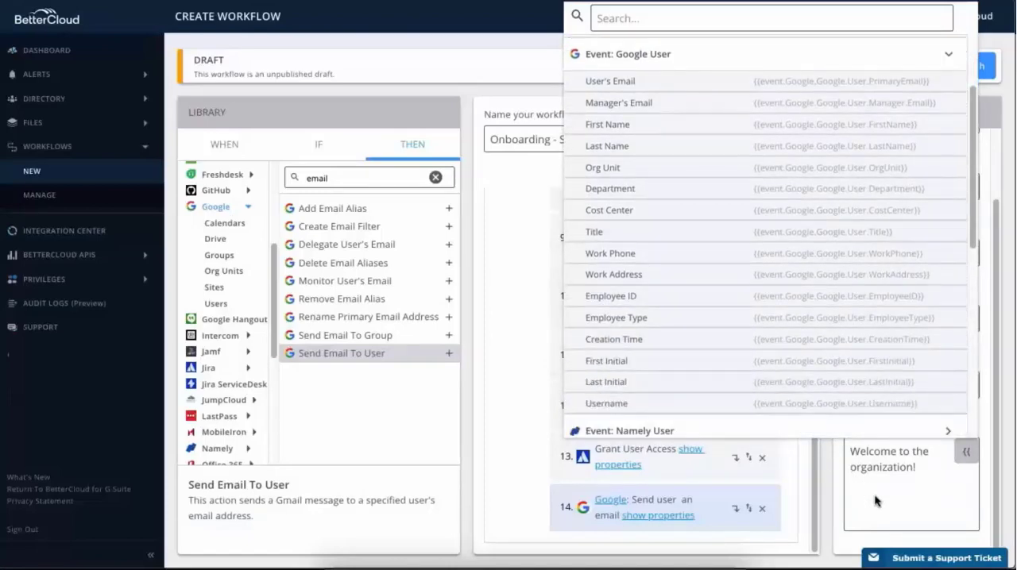
click(941, 57)
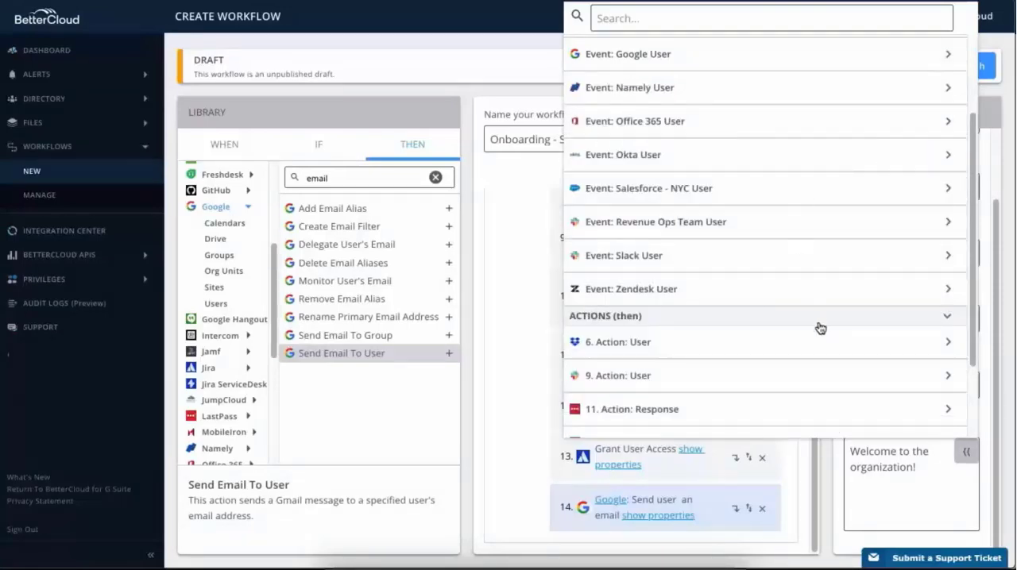
click(947, 343)
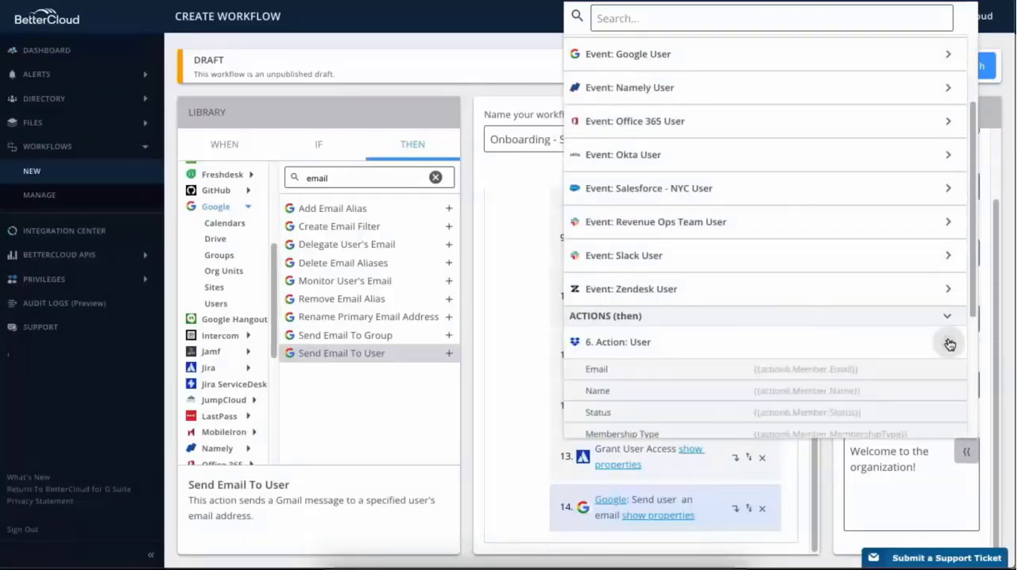
scroll(950, 344, down, 2)
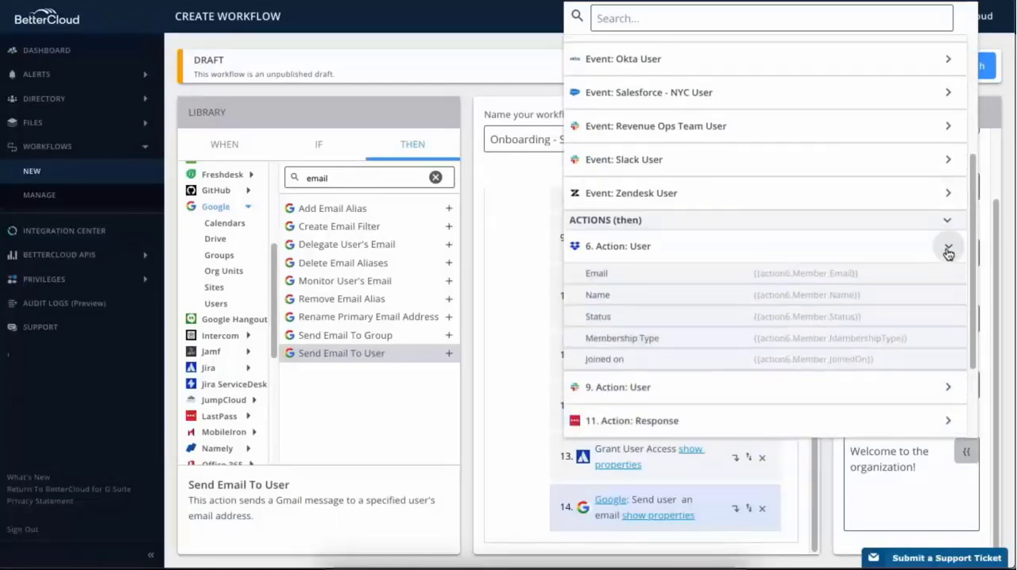
click(950, 250)
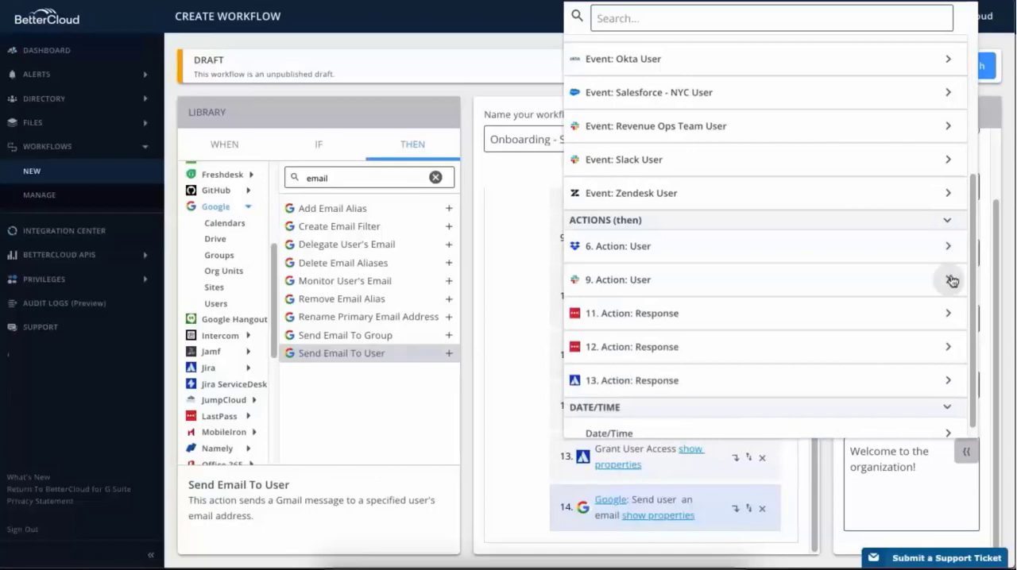
click(950, 280)
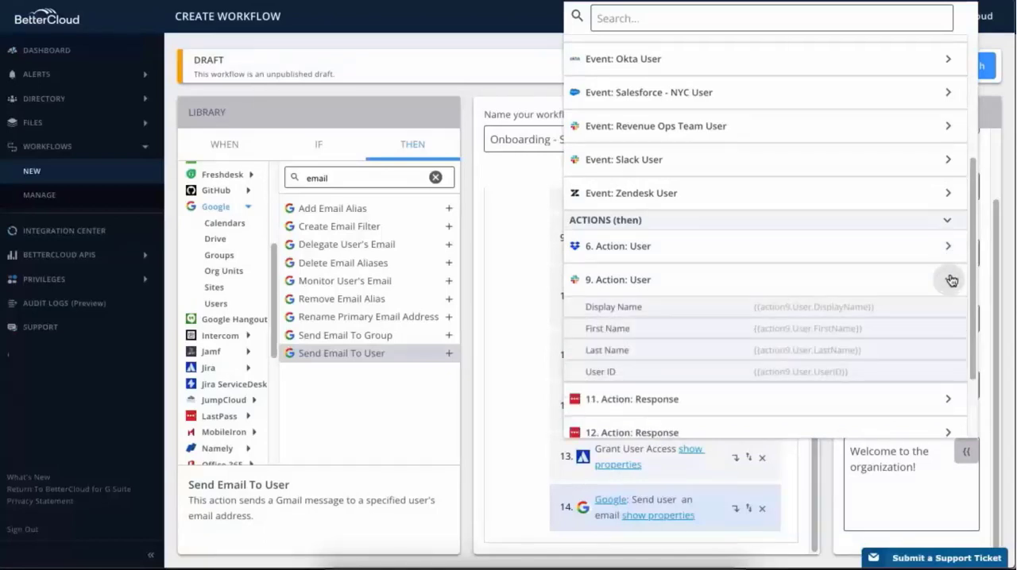
click(950, 279)
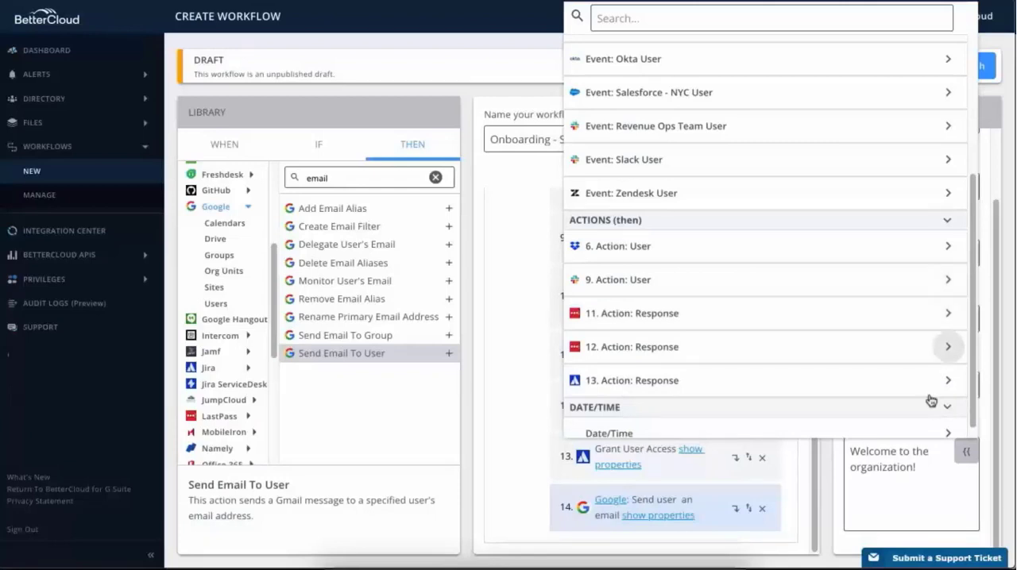
click(930, 489)
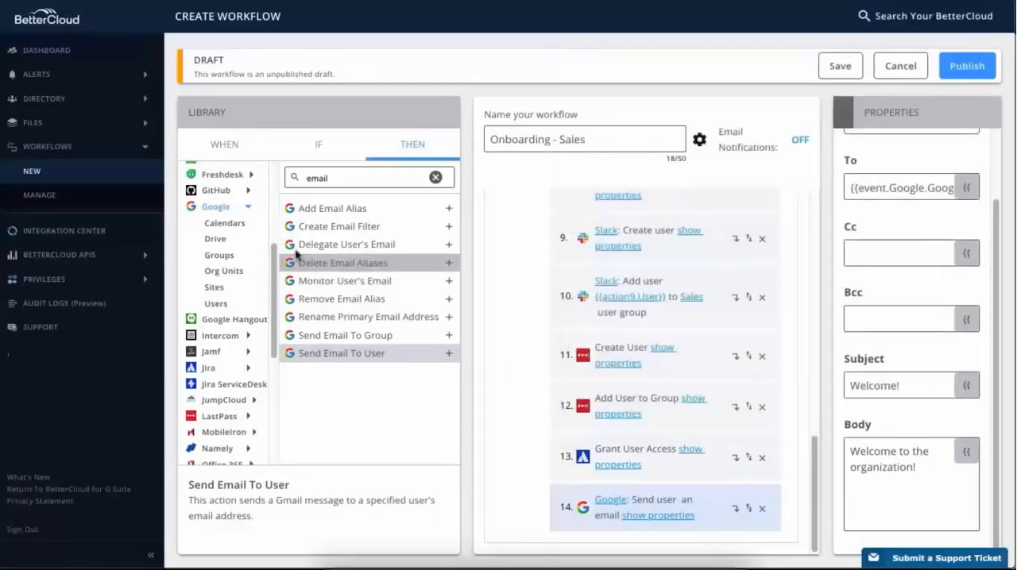
click(251, 210)
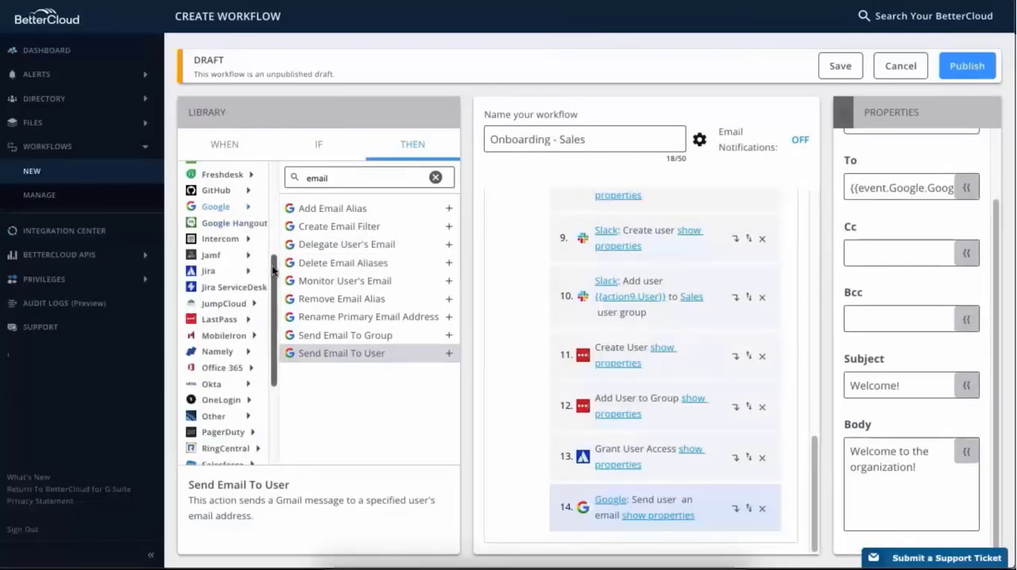
- Find Slack's Send Direct Message action by searching for "direct" and add it as the fifteenth action
drag(275, 271, 277, 338)
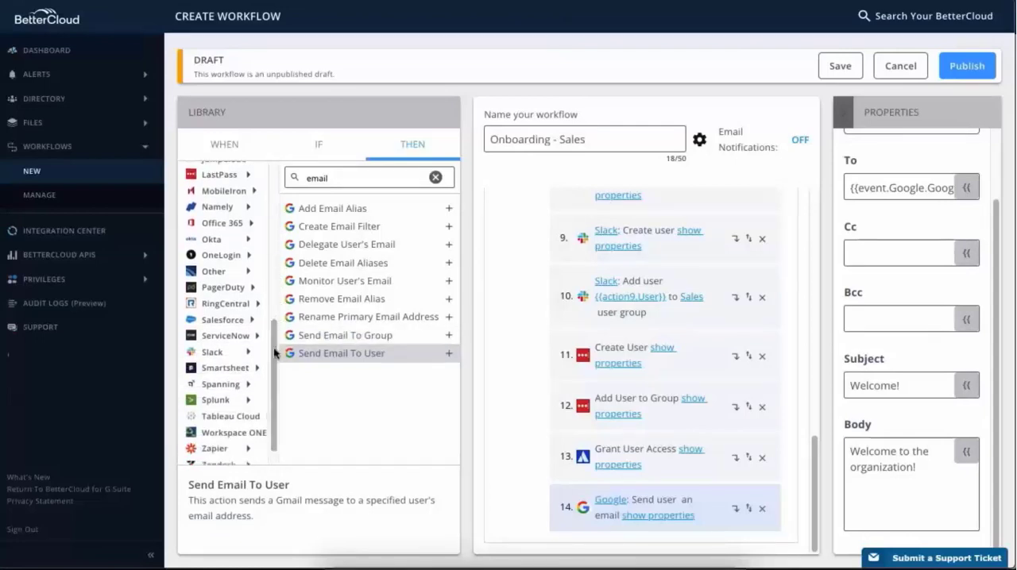
click(249, 354)
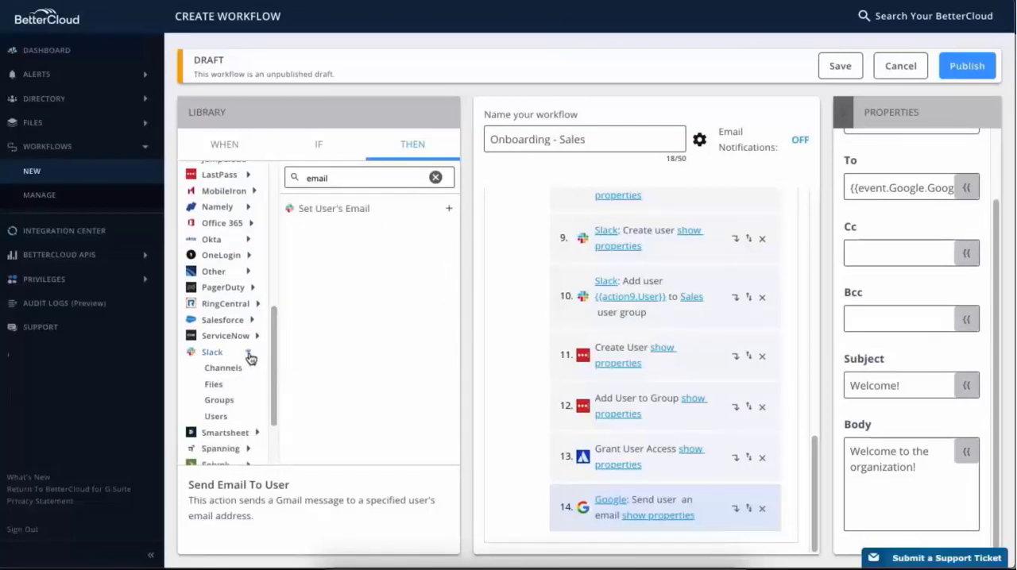
click(434, 178)
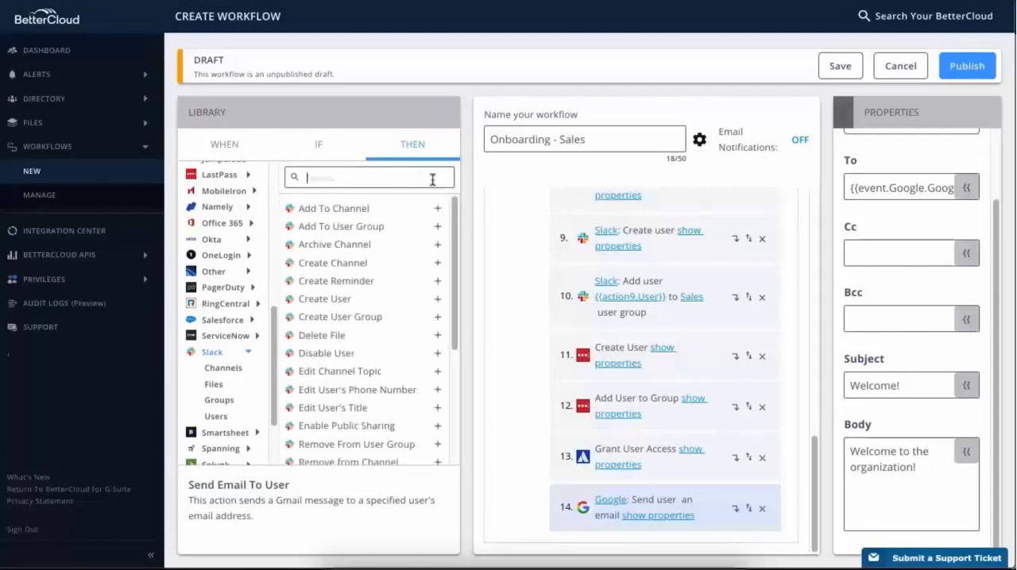
text(direct)
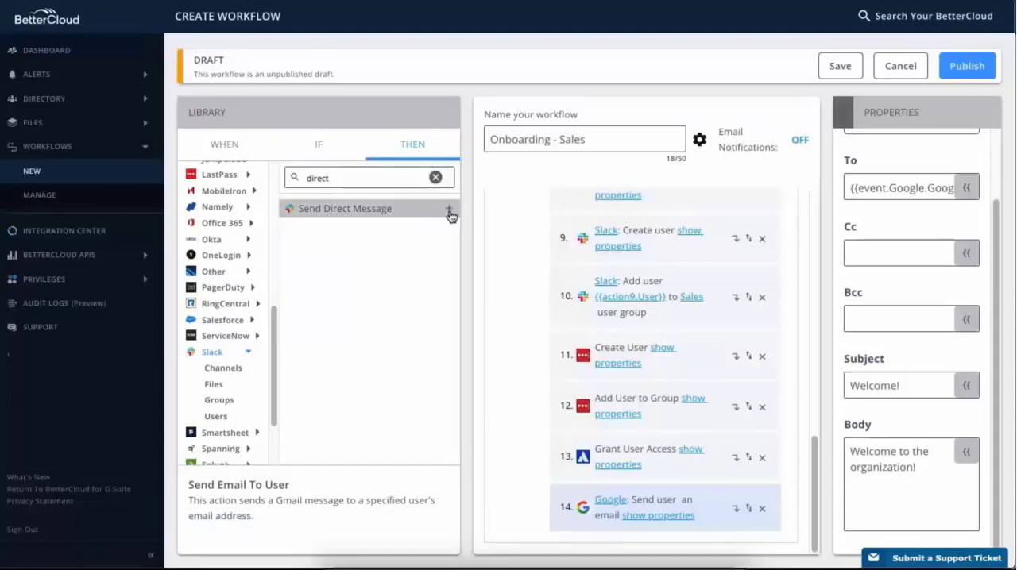
click(449, 209)
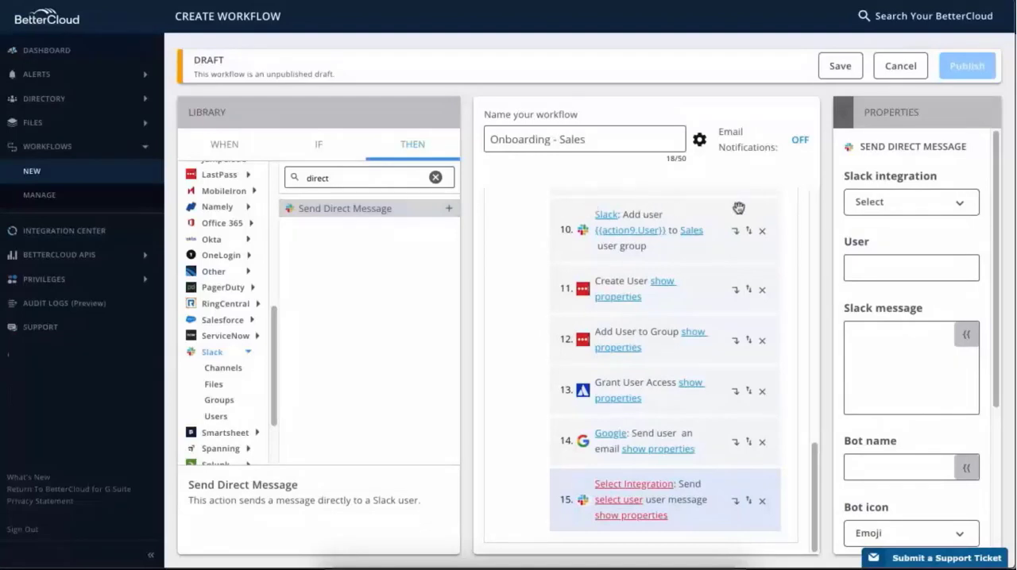
- Set the direct message's integration to Slack and choose the recipient by their Slack username
click(958, 202)
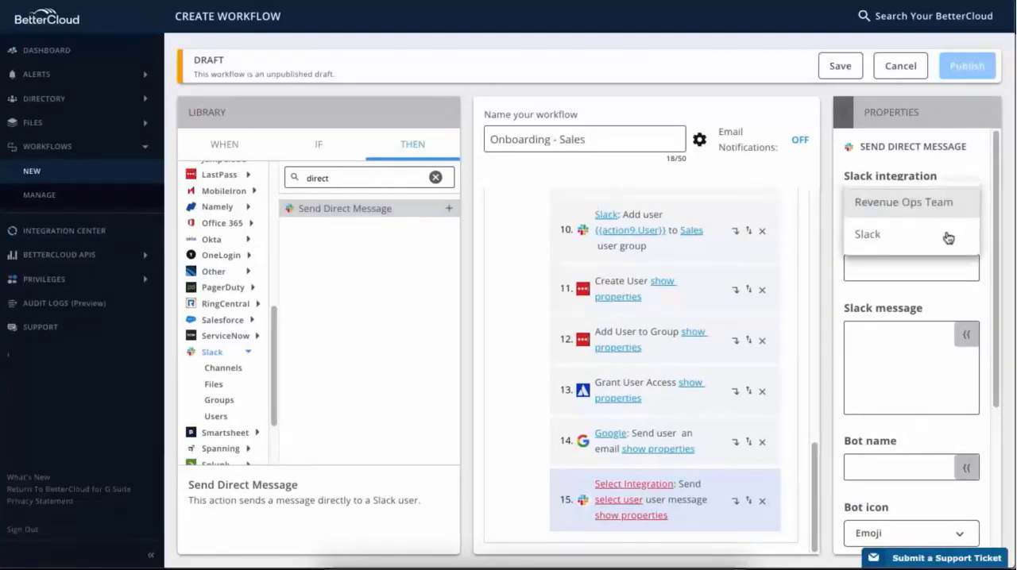
click(947, 236)
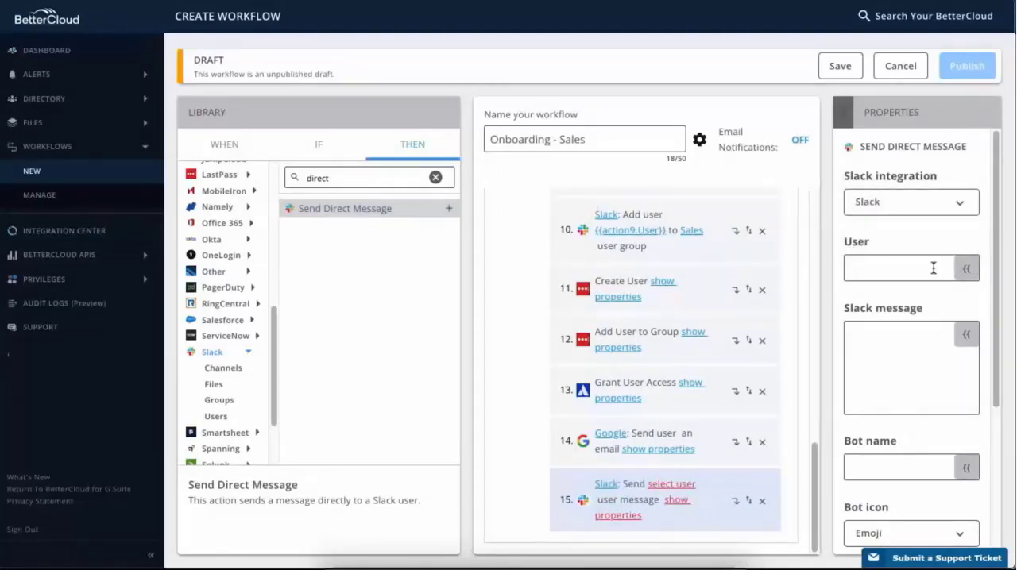
click(933, 269)
text(dana)
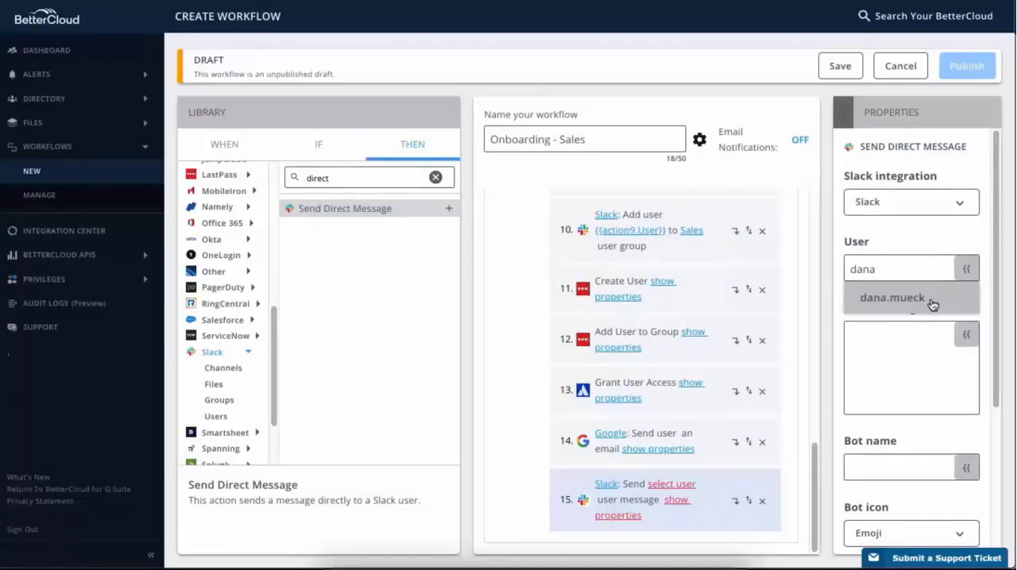
click(932, 303)
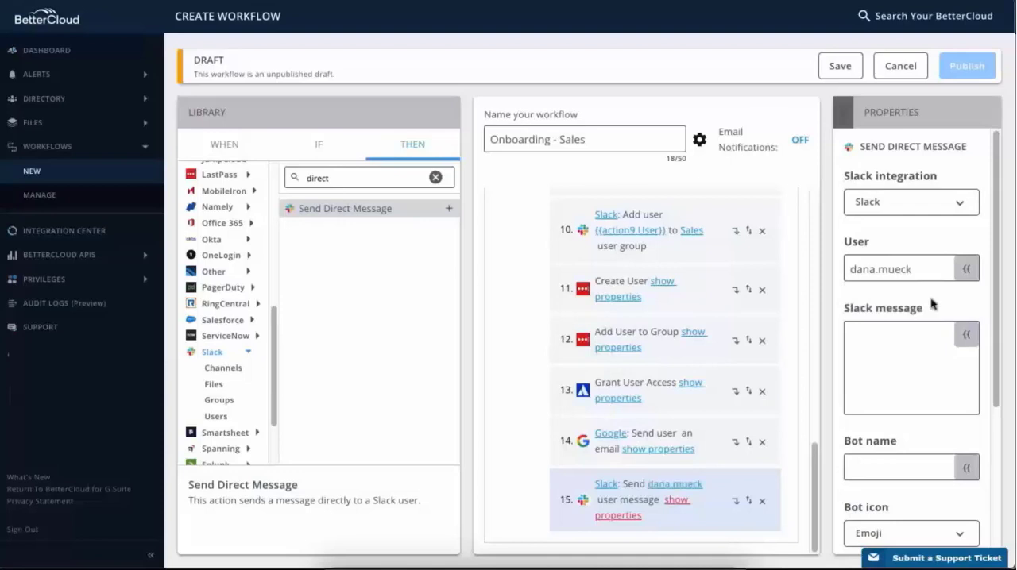
- Compose the Slack message from the Google event's First Name and Last Name variables plus "added to the organization!", and set the bot name to "BetterBot"
click(966, 339)
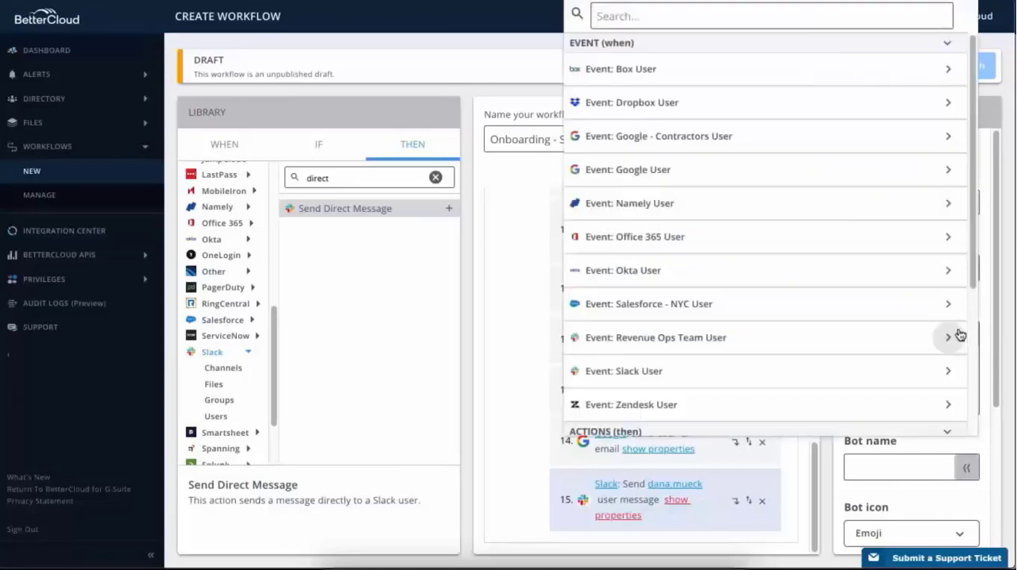
click(948, 171)
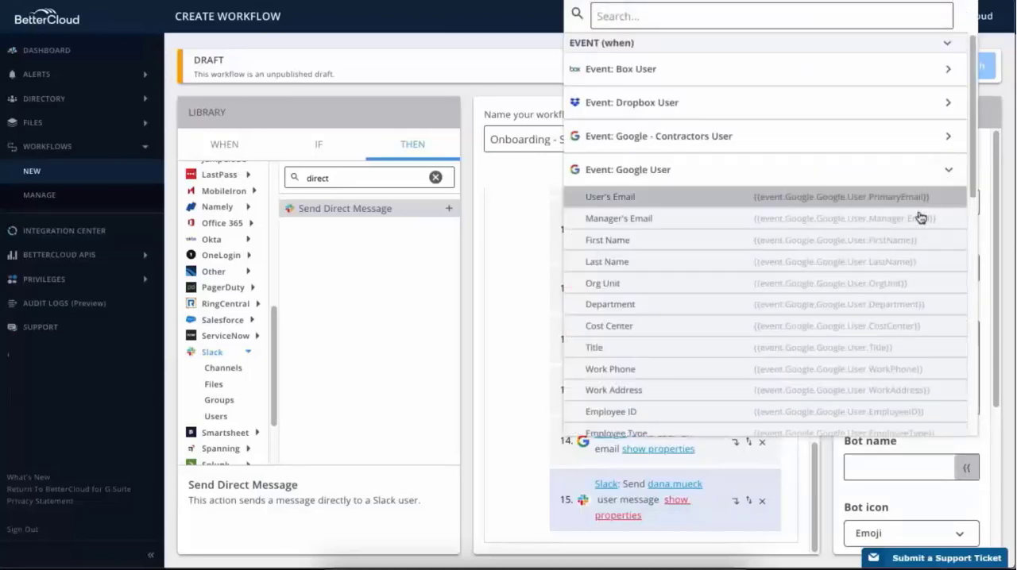
click(904, 240)
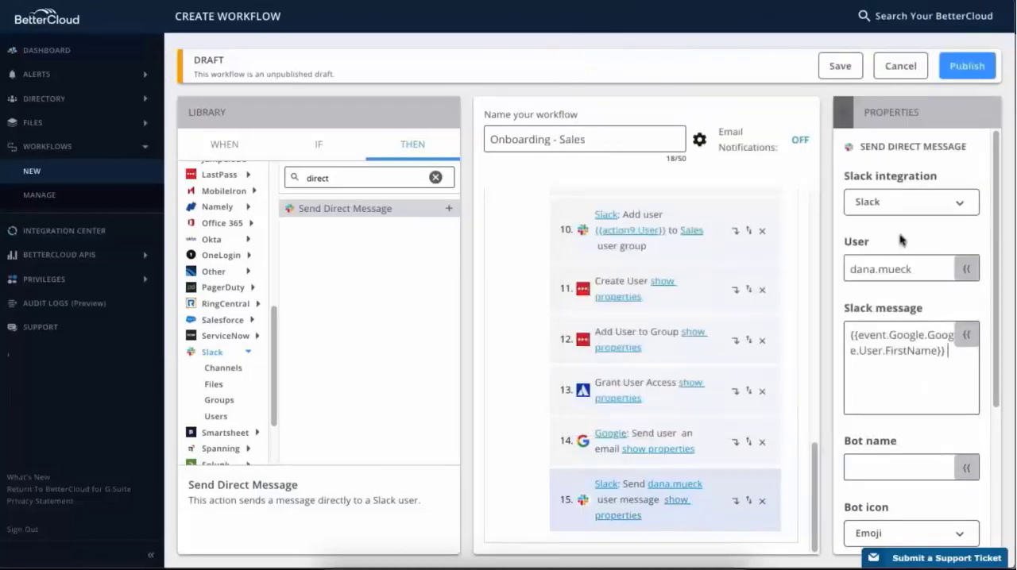
click(966, 335)
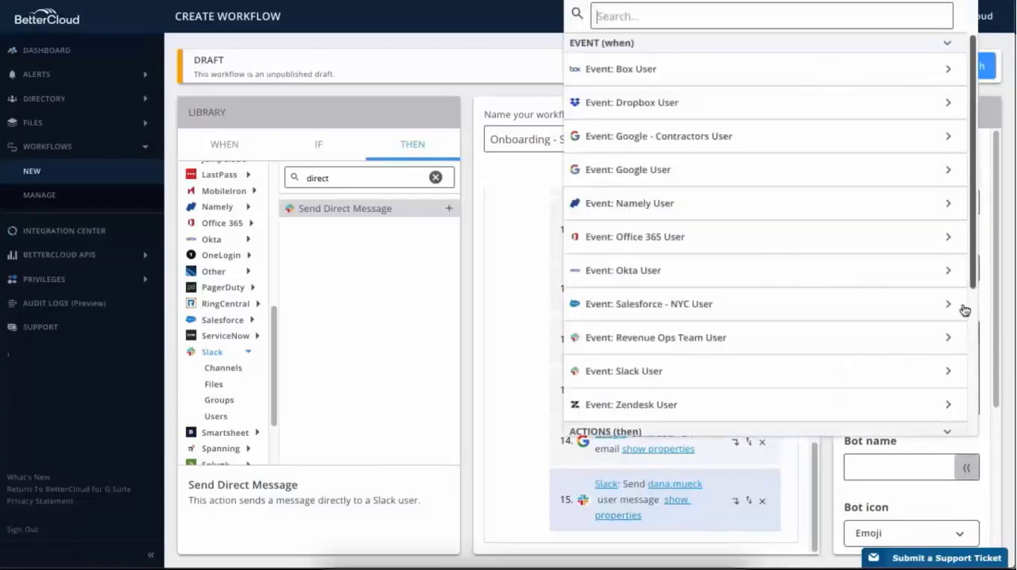
click(948, 170)
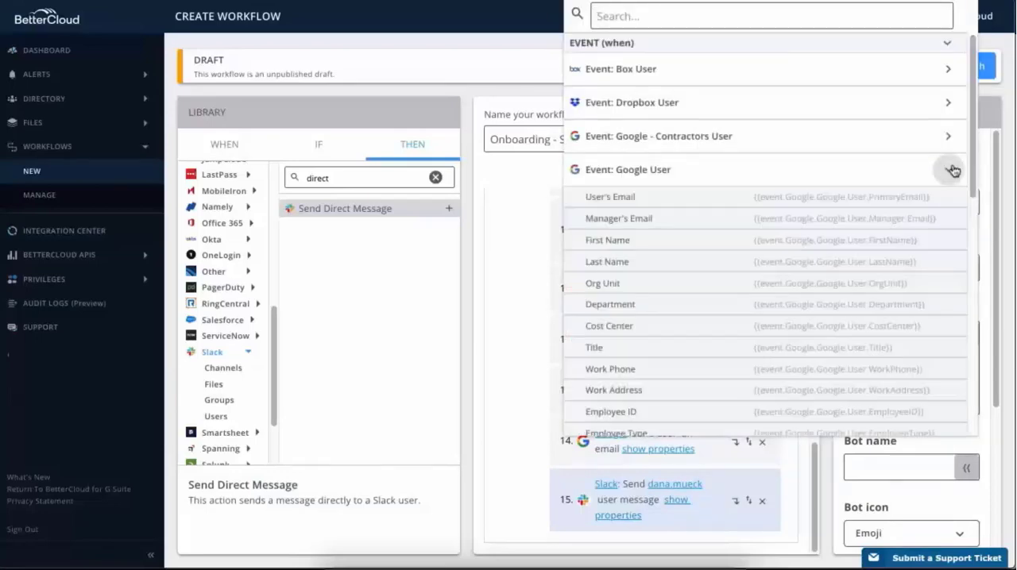
click(909, 261)
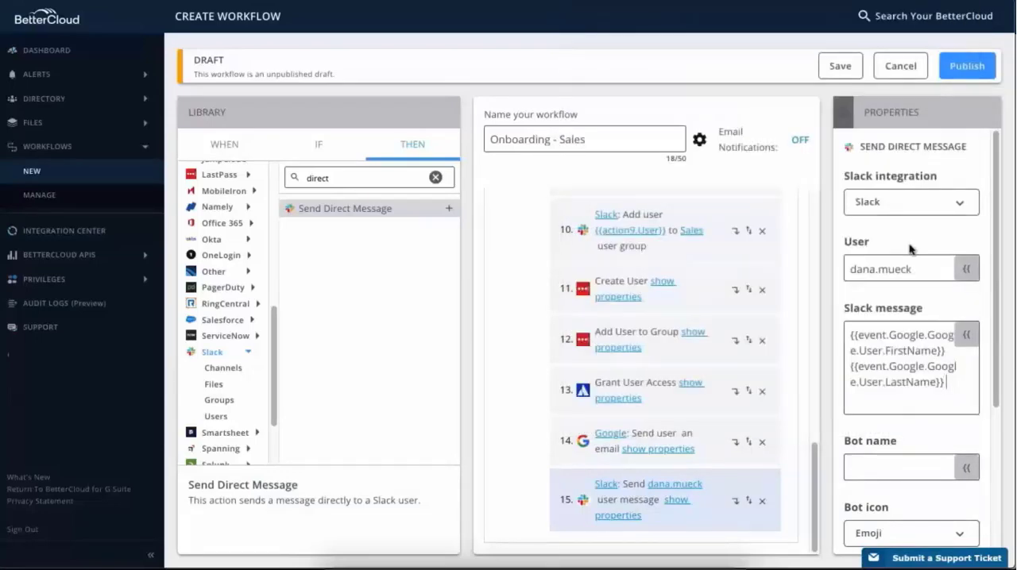
text(added to the organization!)
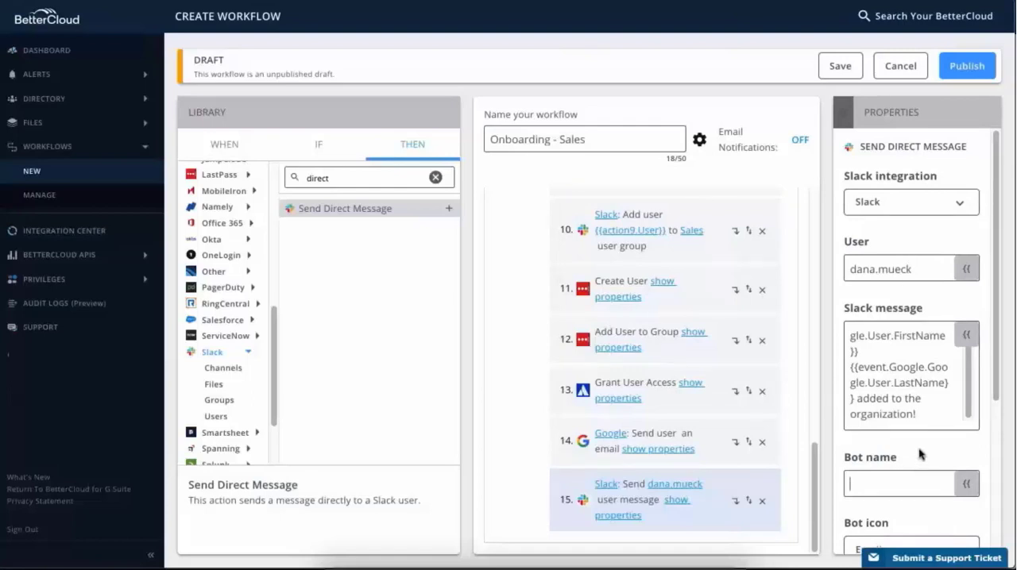
text(BetterBot)
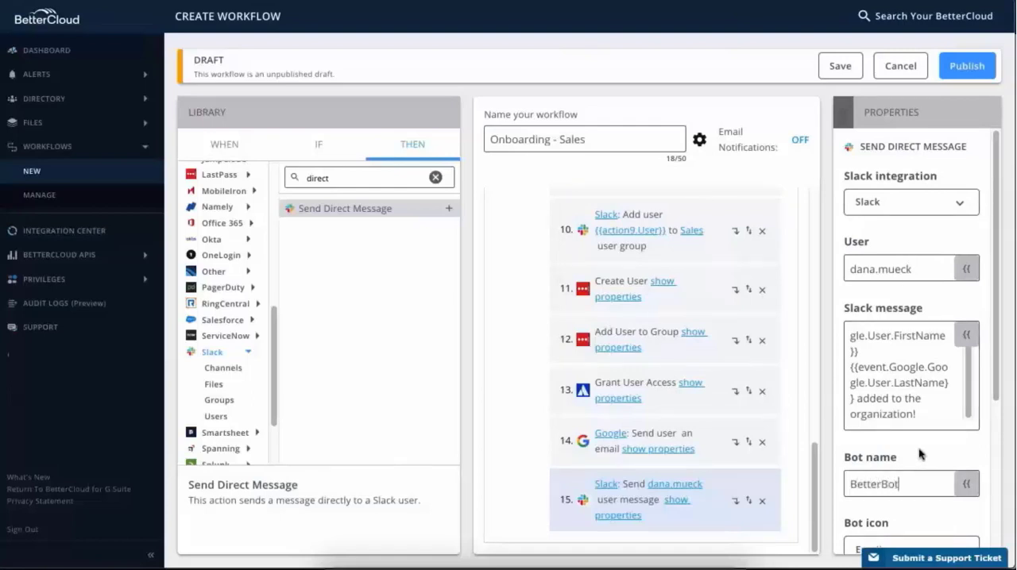